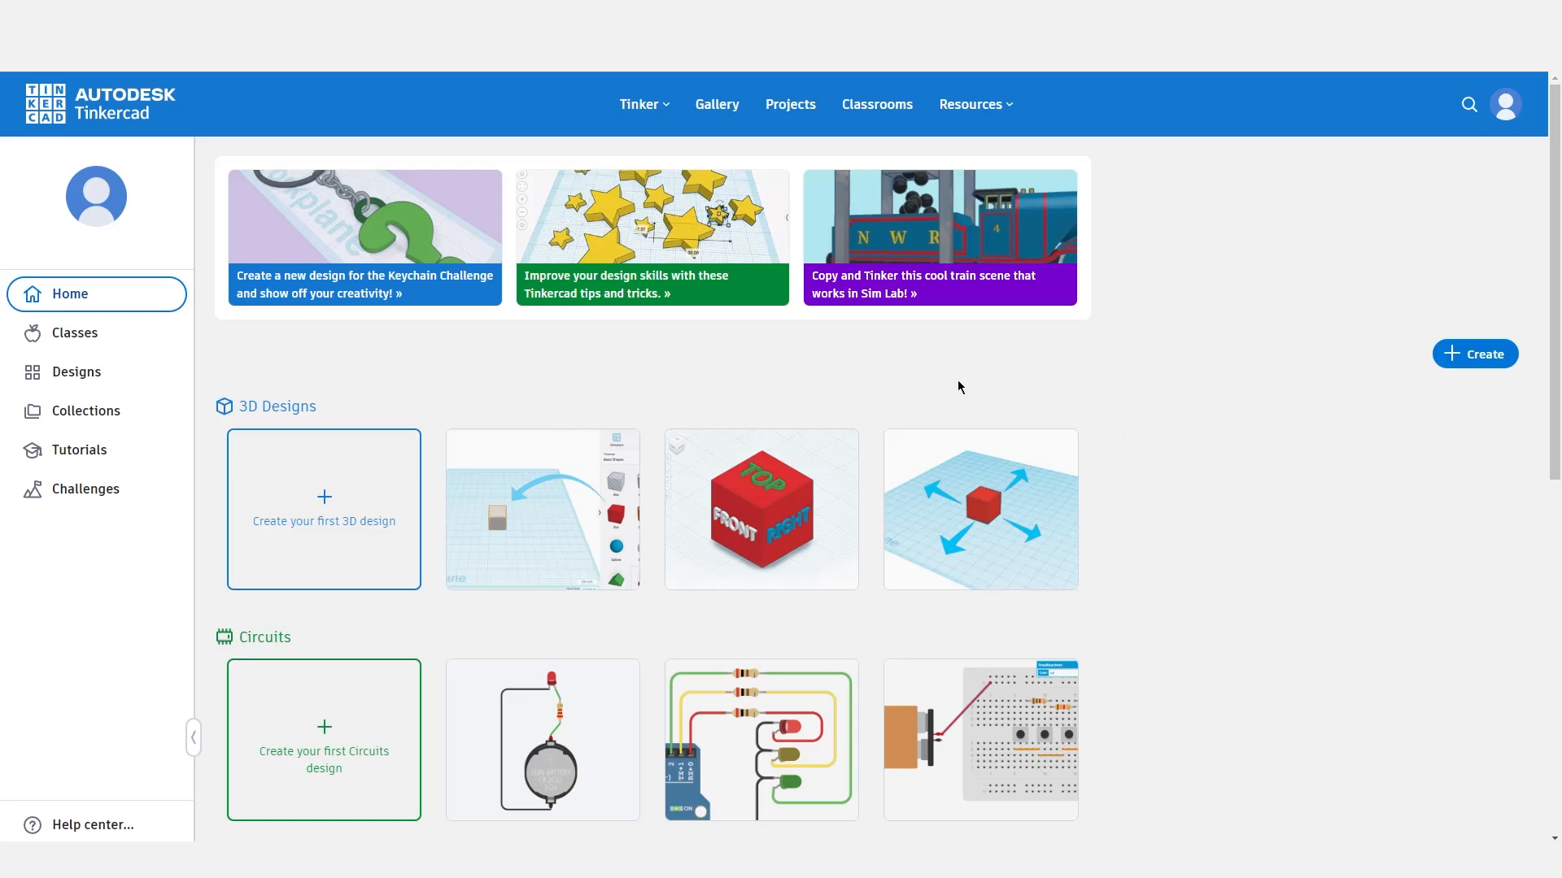
Create a new 3D design and rename it Keychain
click(339, 484)
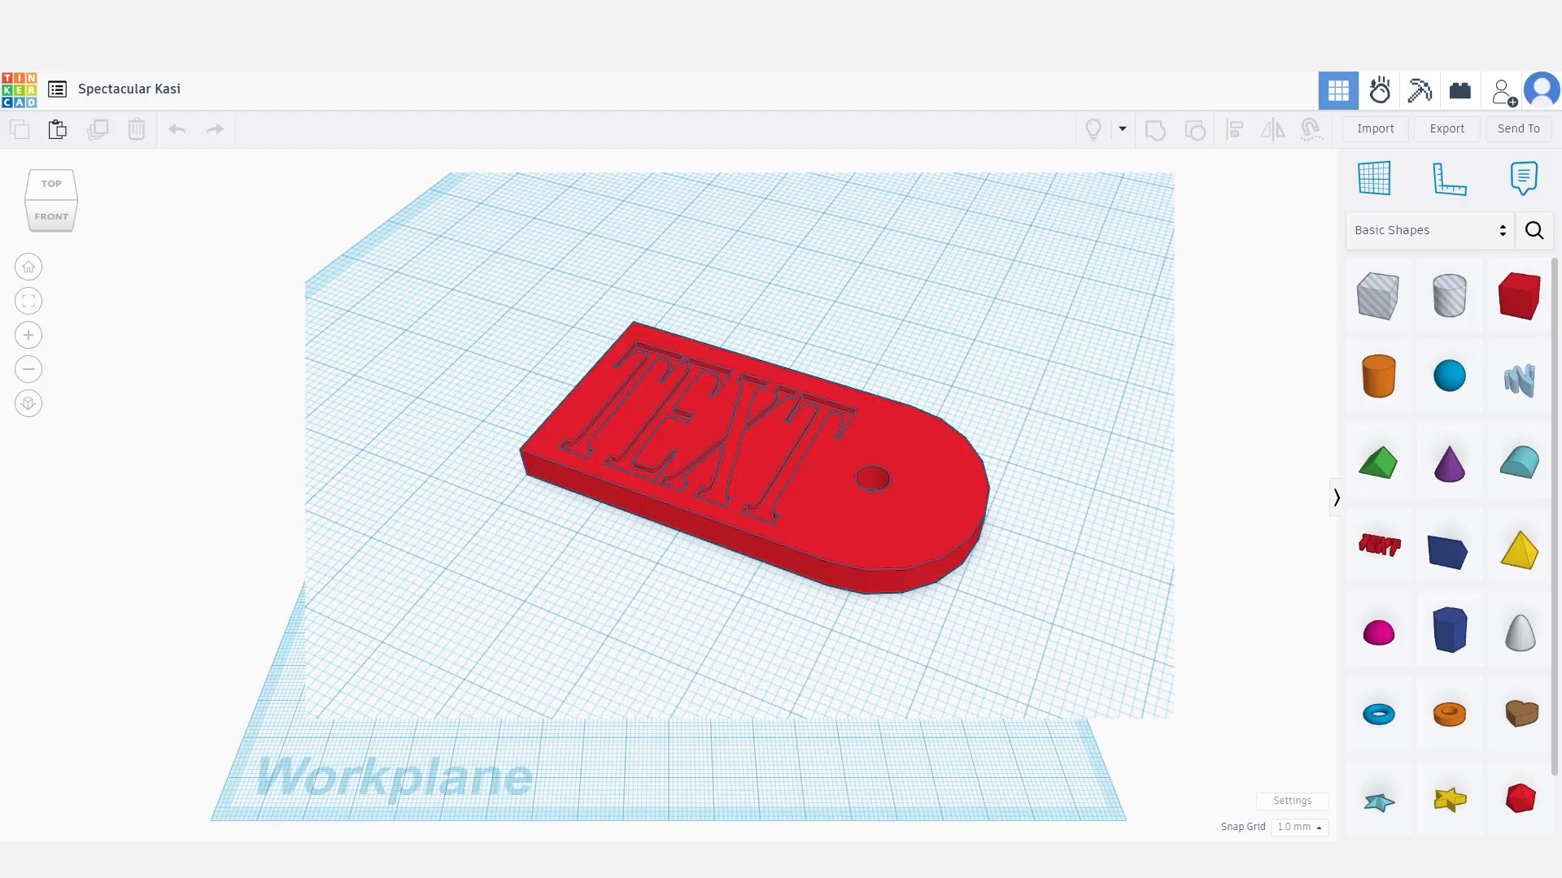
key(ctrl+z)
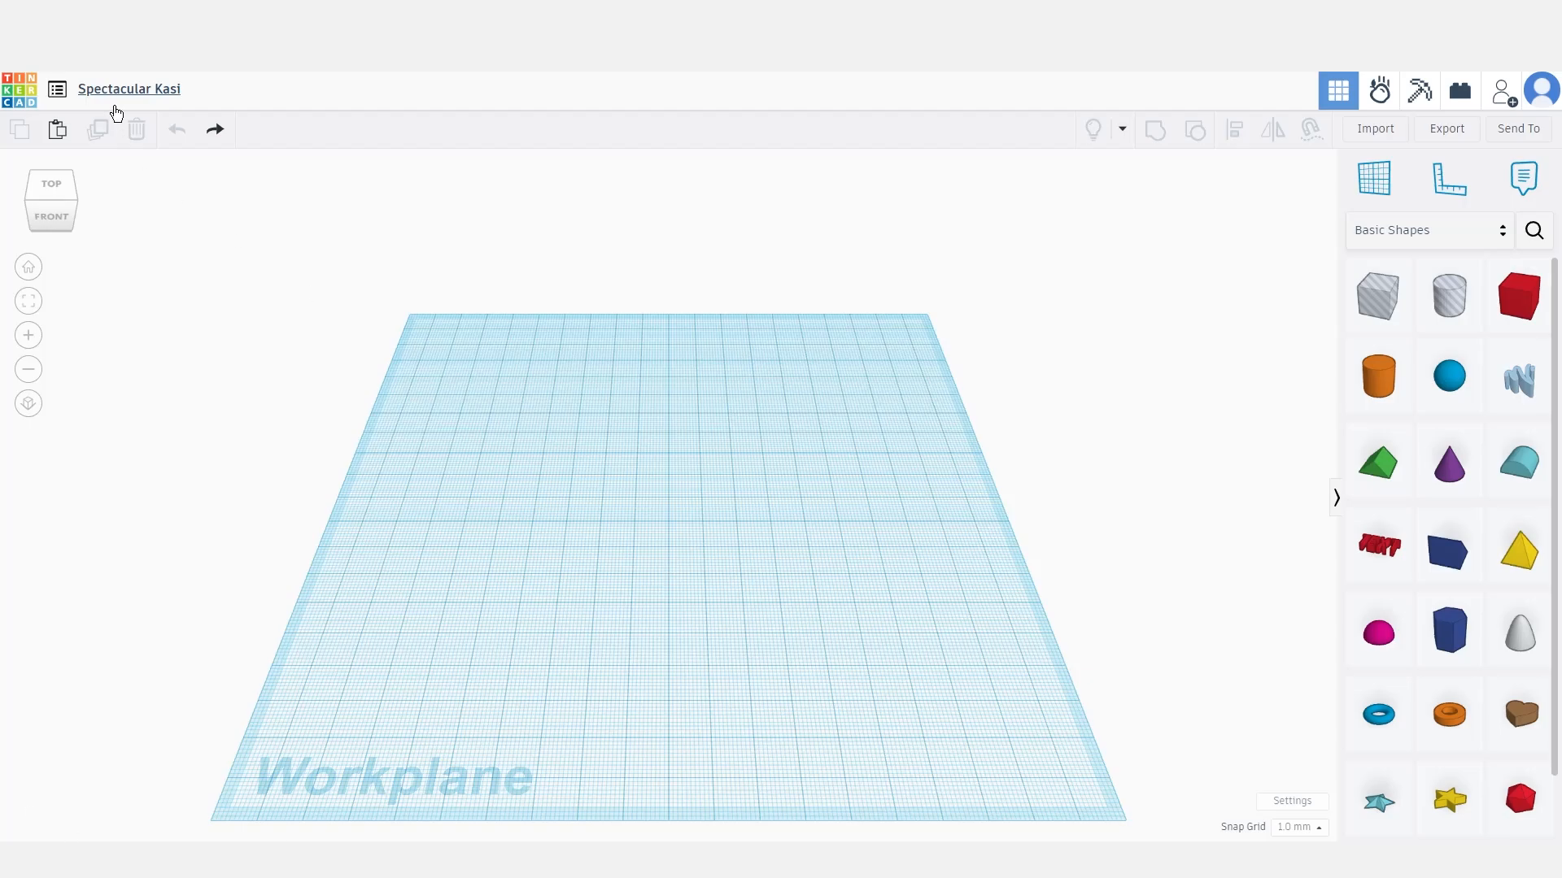
click(140, 91)
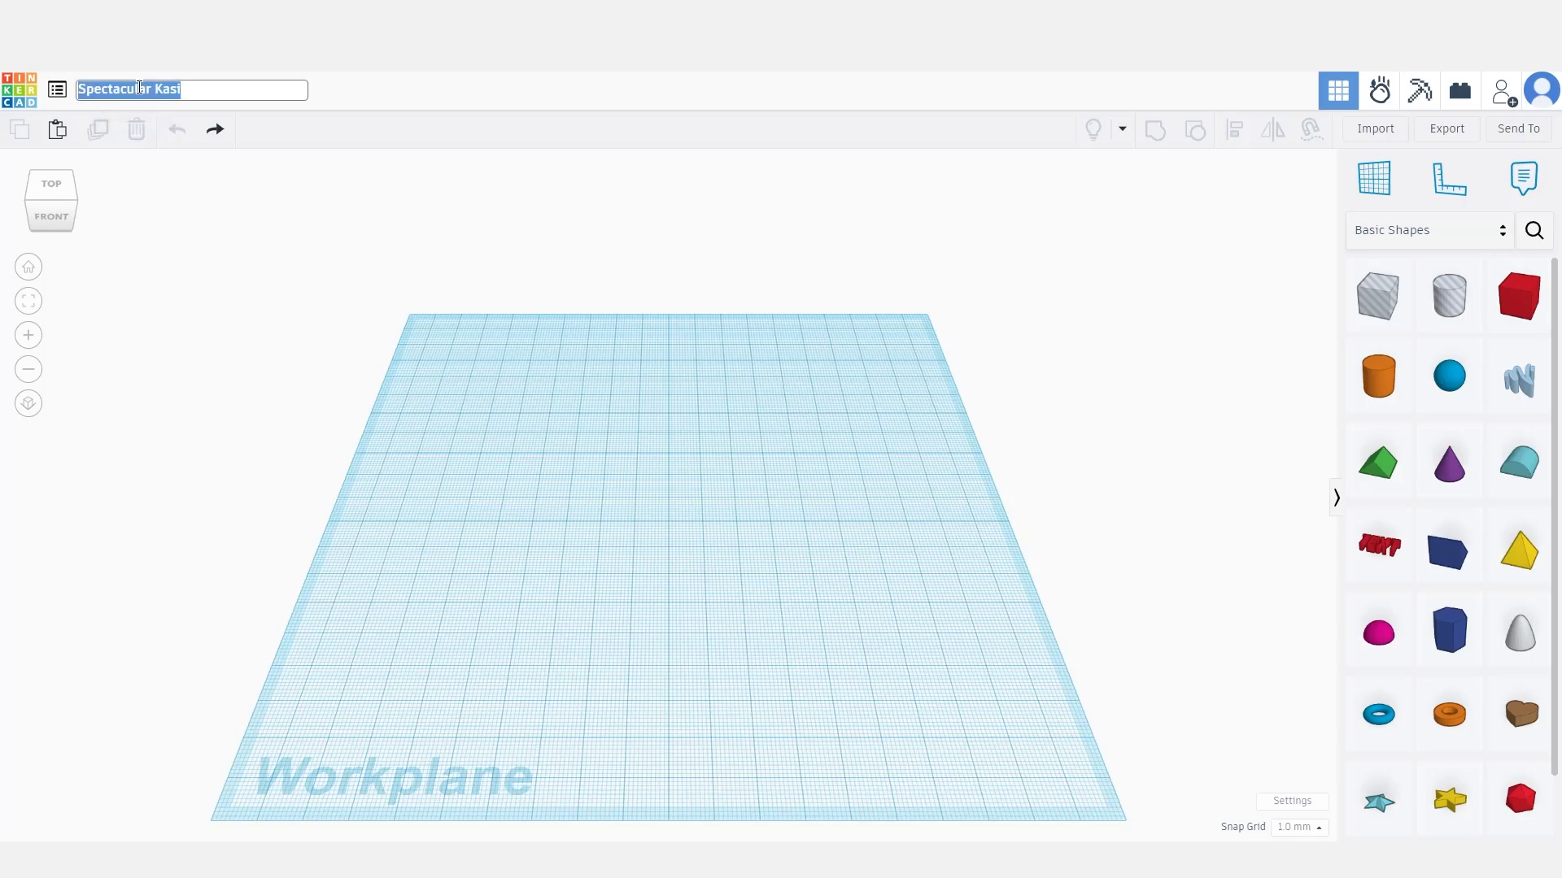
text(Keychain)
key(Return)
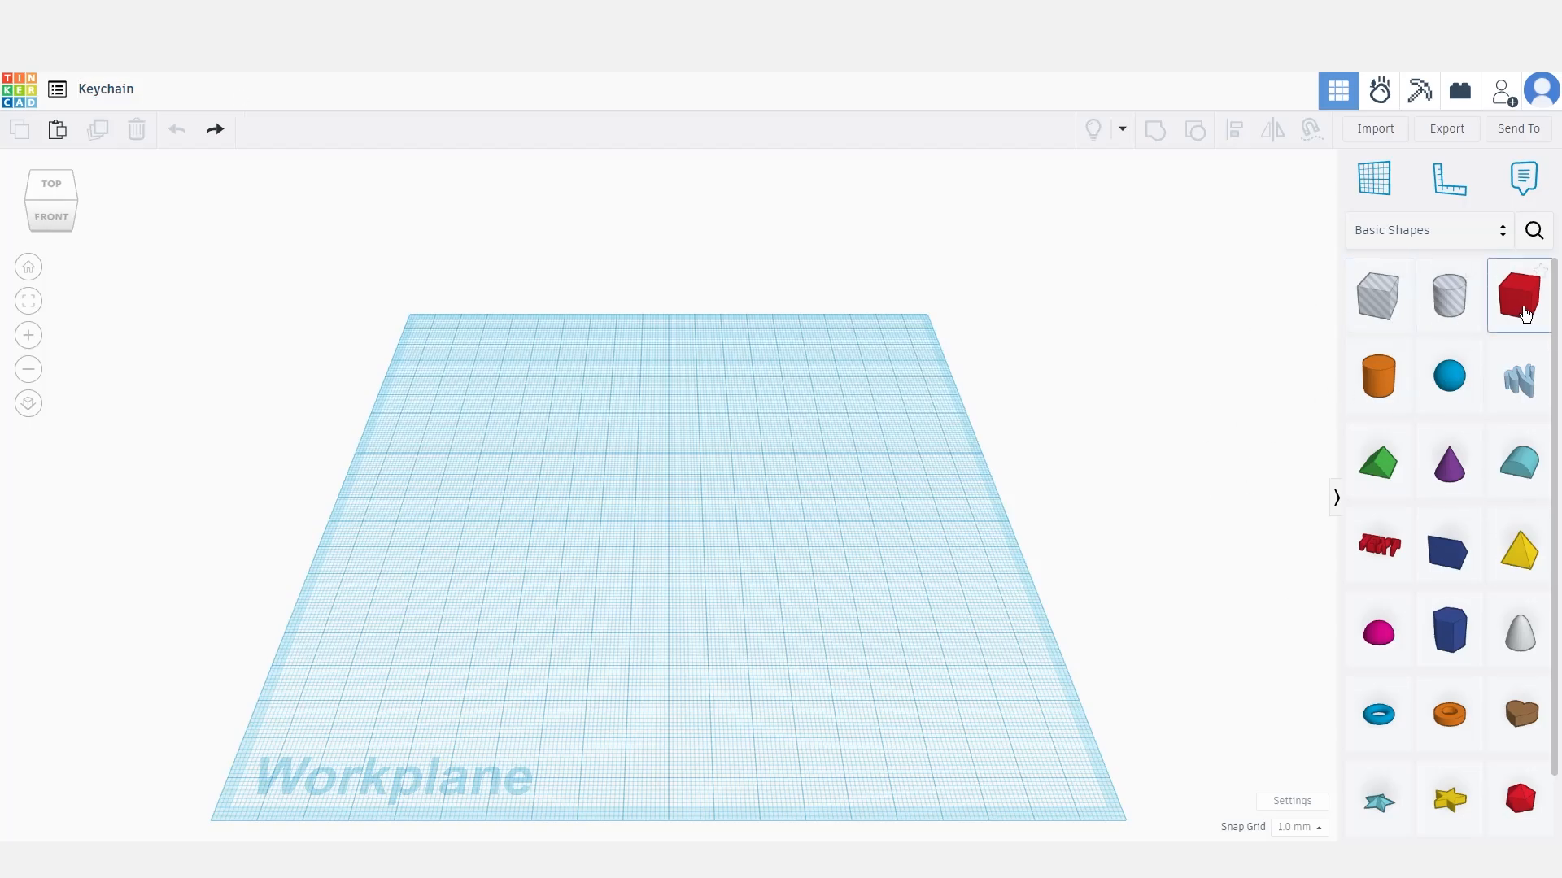
Place a solid box on the workplane and size its footprint to 50 mm wide by 25 mm deep
drag(1519, 297, 637, 498)
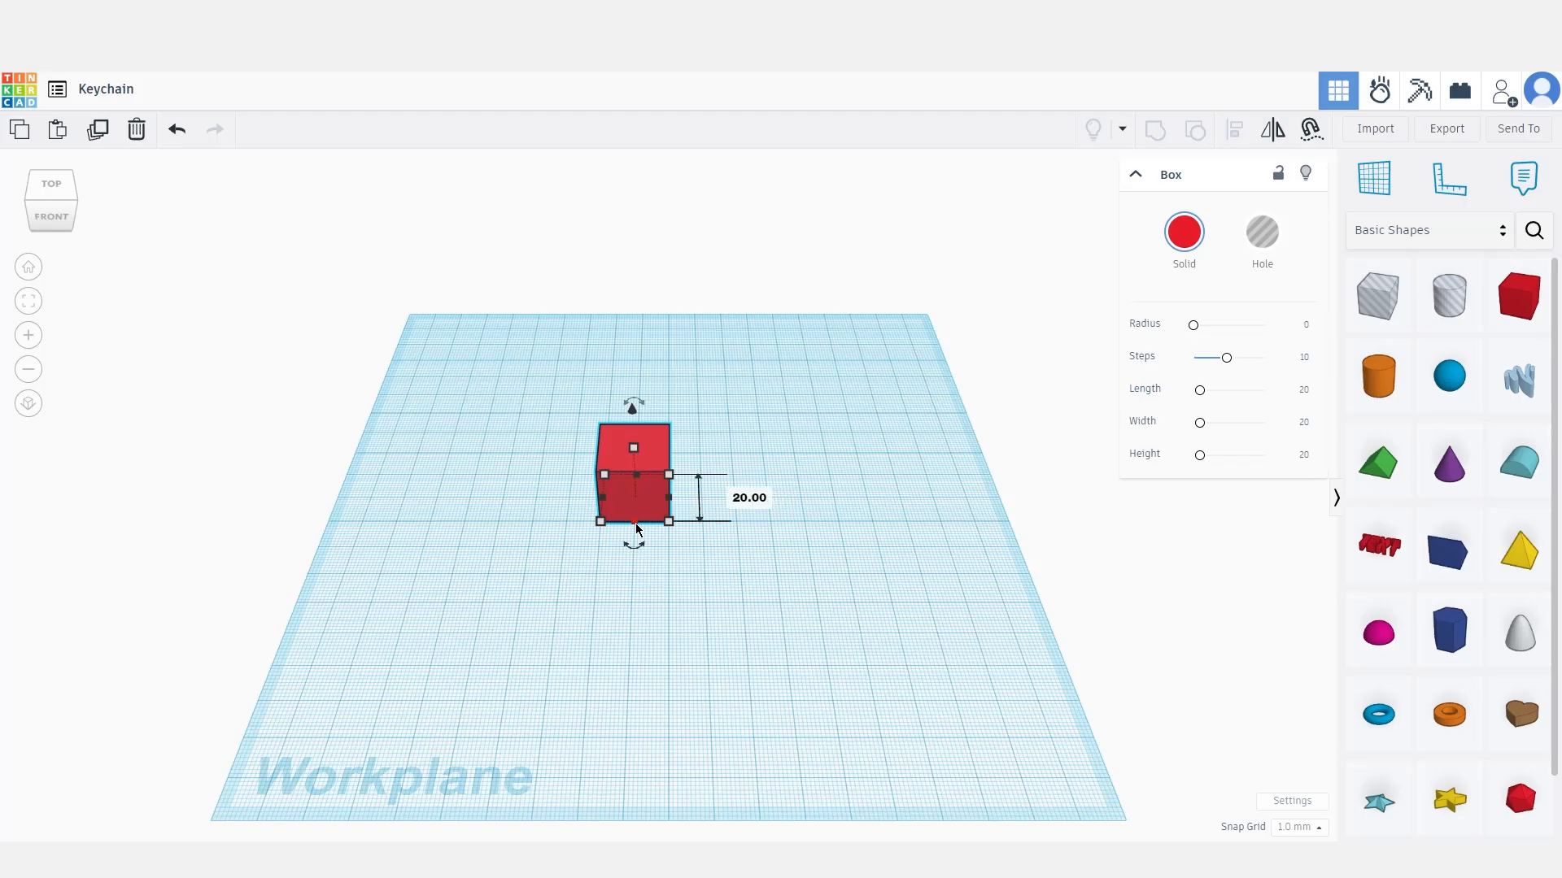
click(742, 497)
text(25)
key(Return)
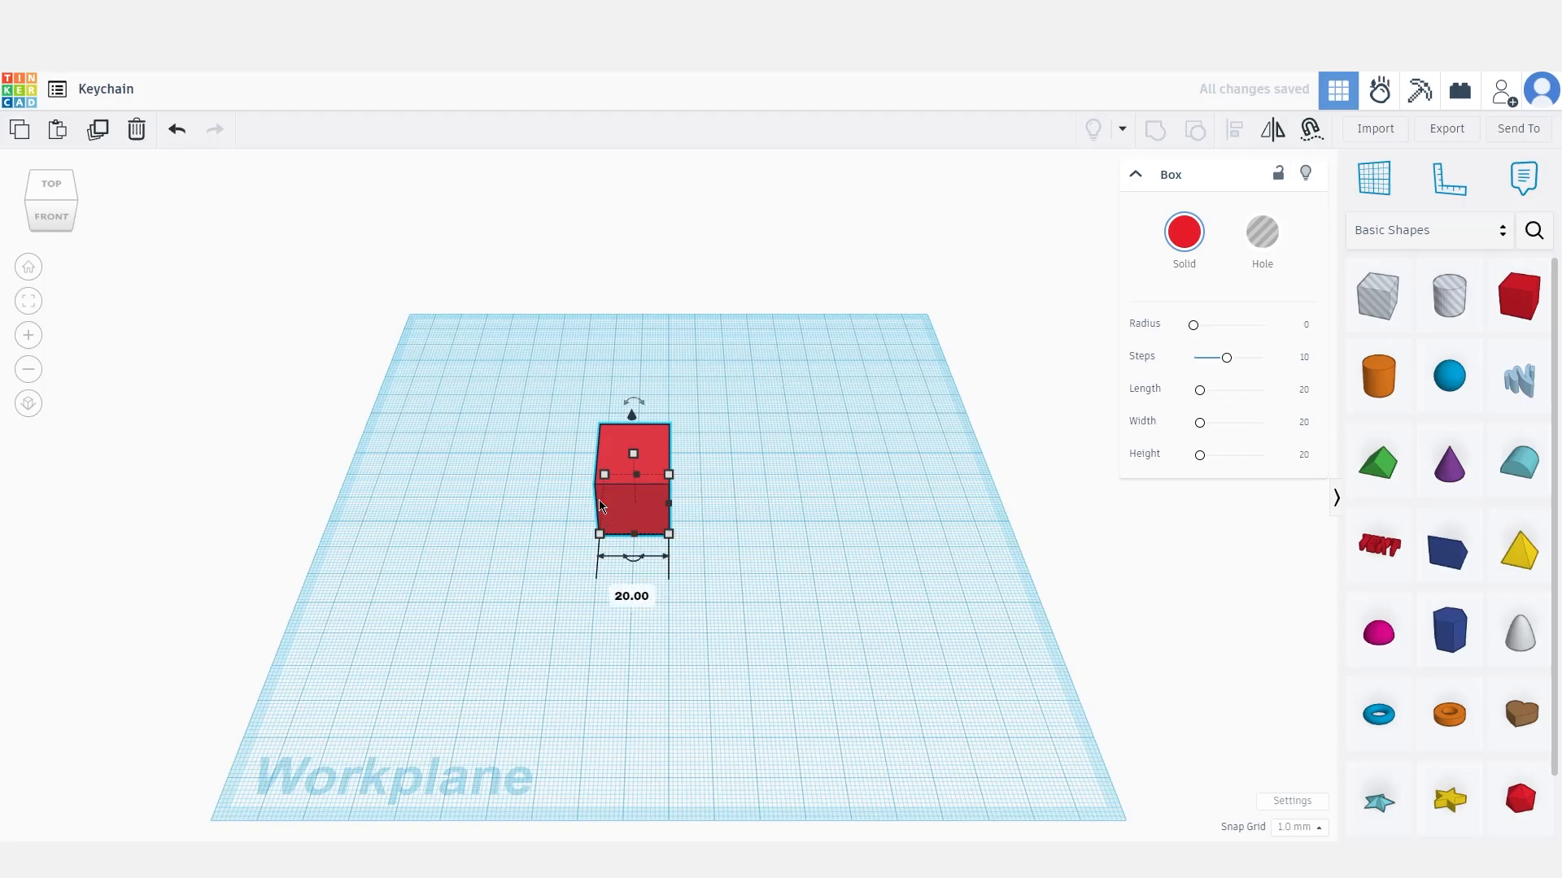
key(Tab)
text(50)
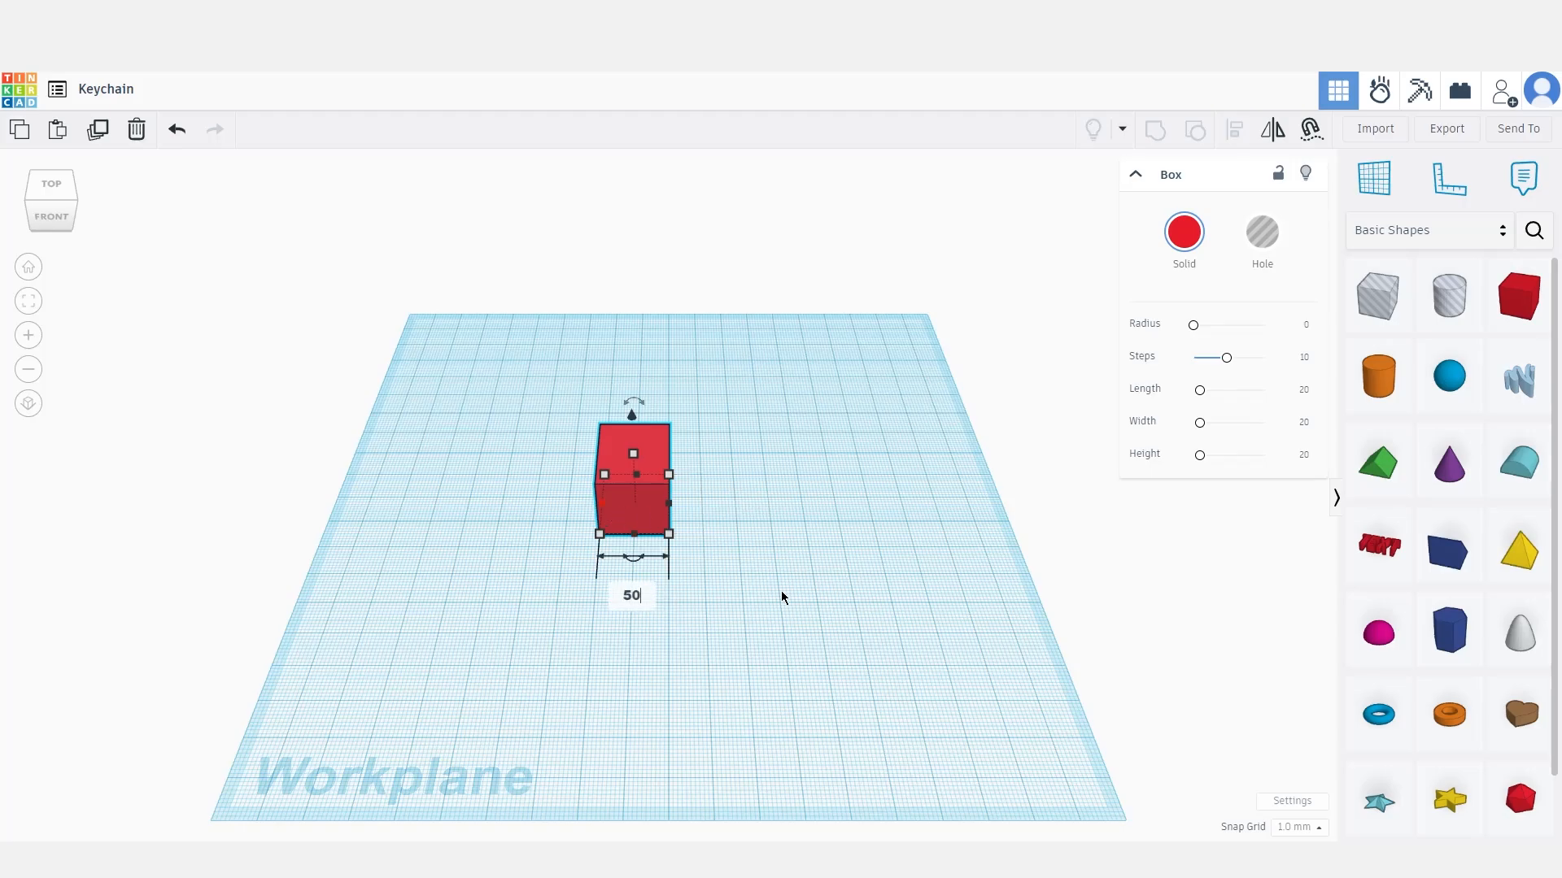
key(Return)
Set the box's height to 4 mm
right_drag(693, 493, 641, 451)
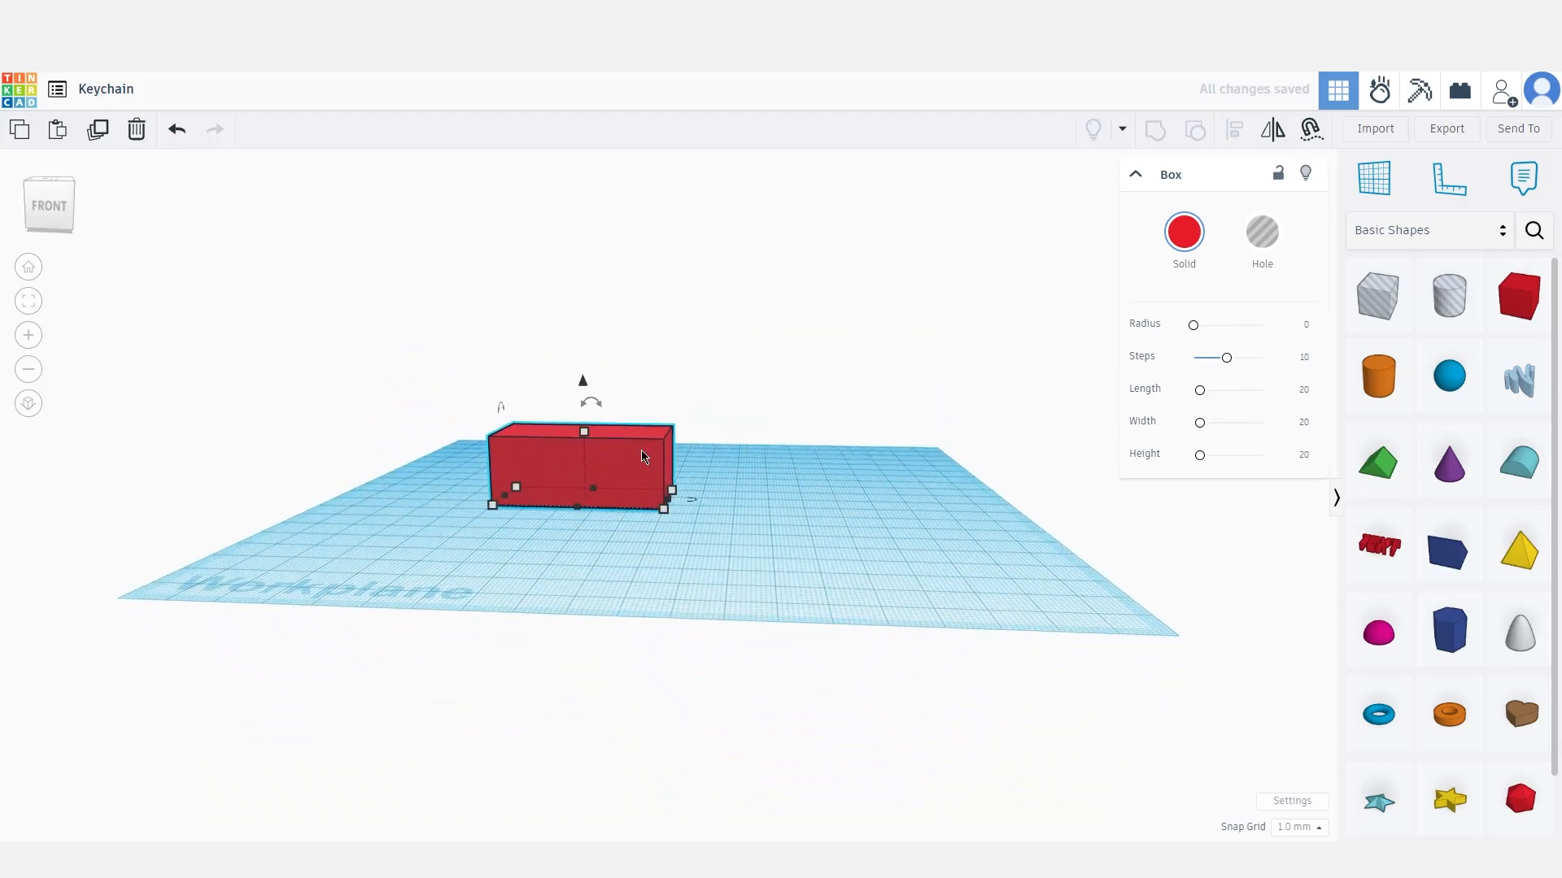
click(1304, 457)
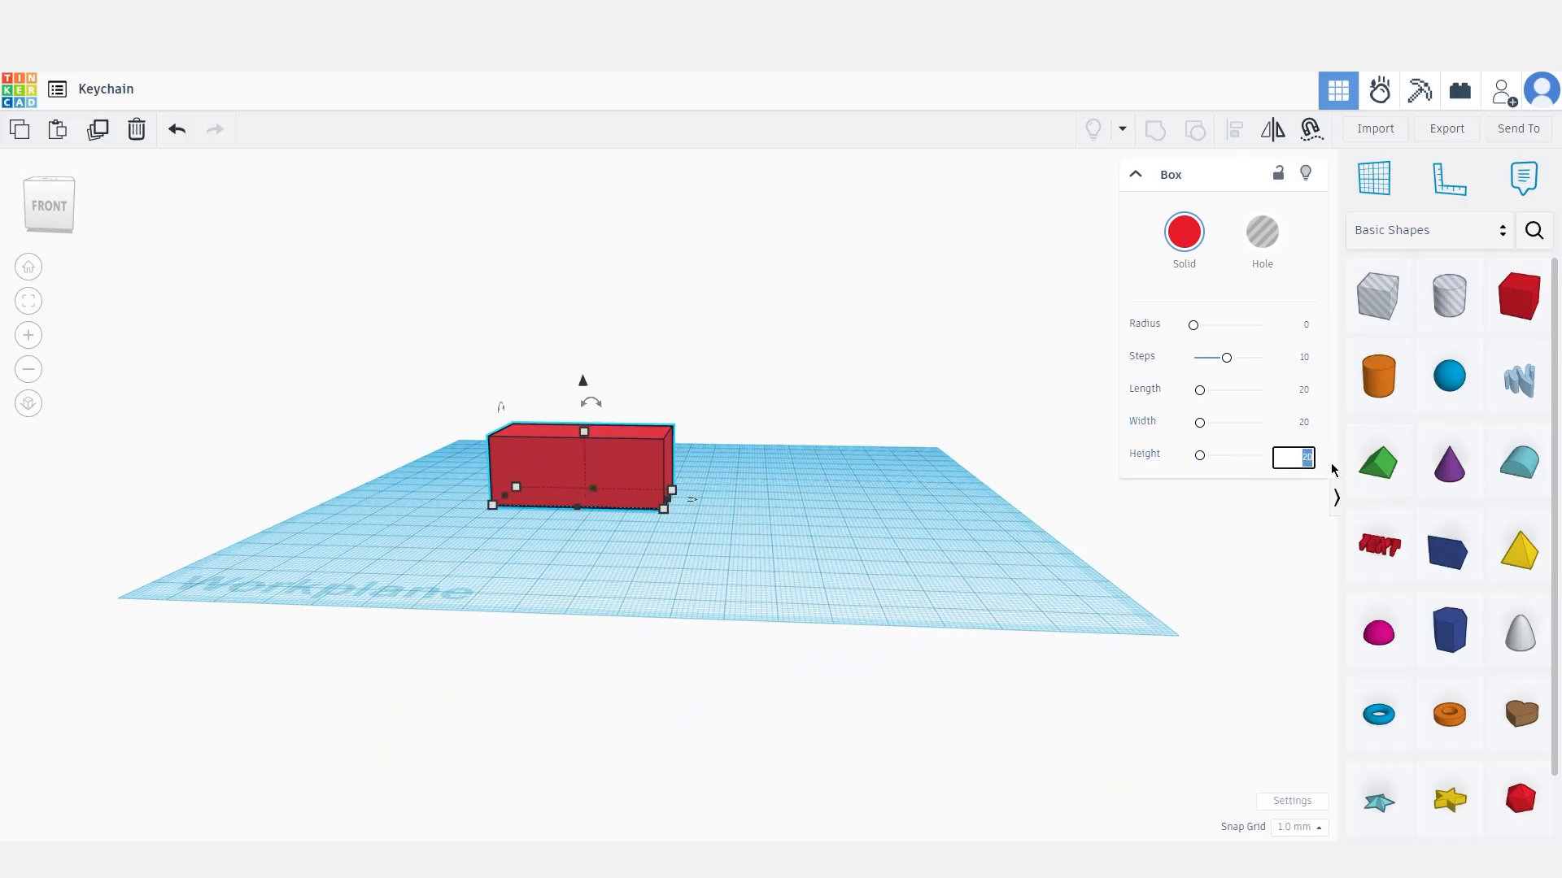
text(4)
key(Return)
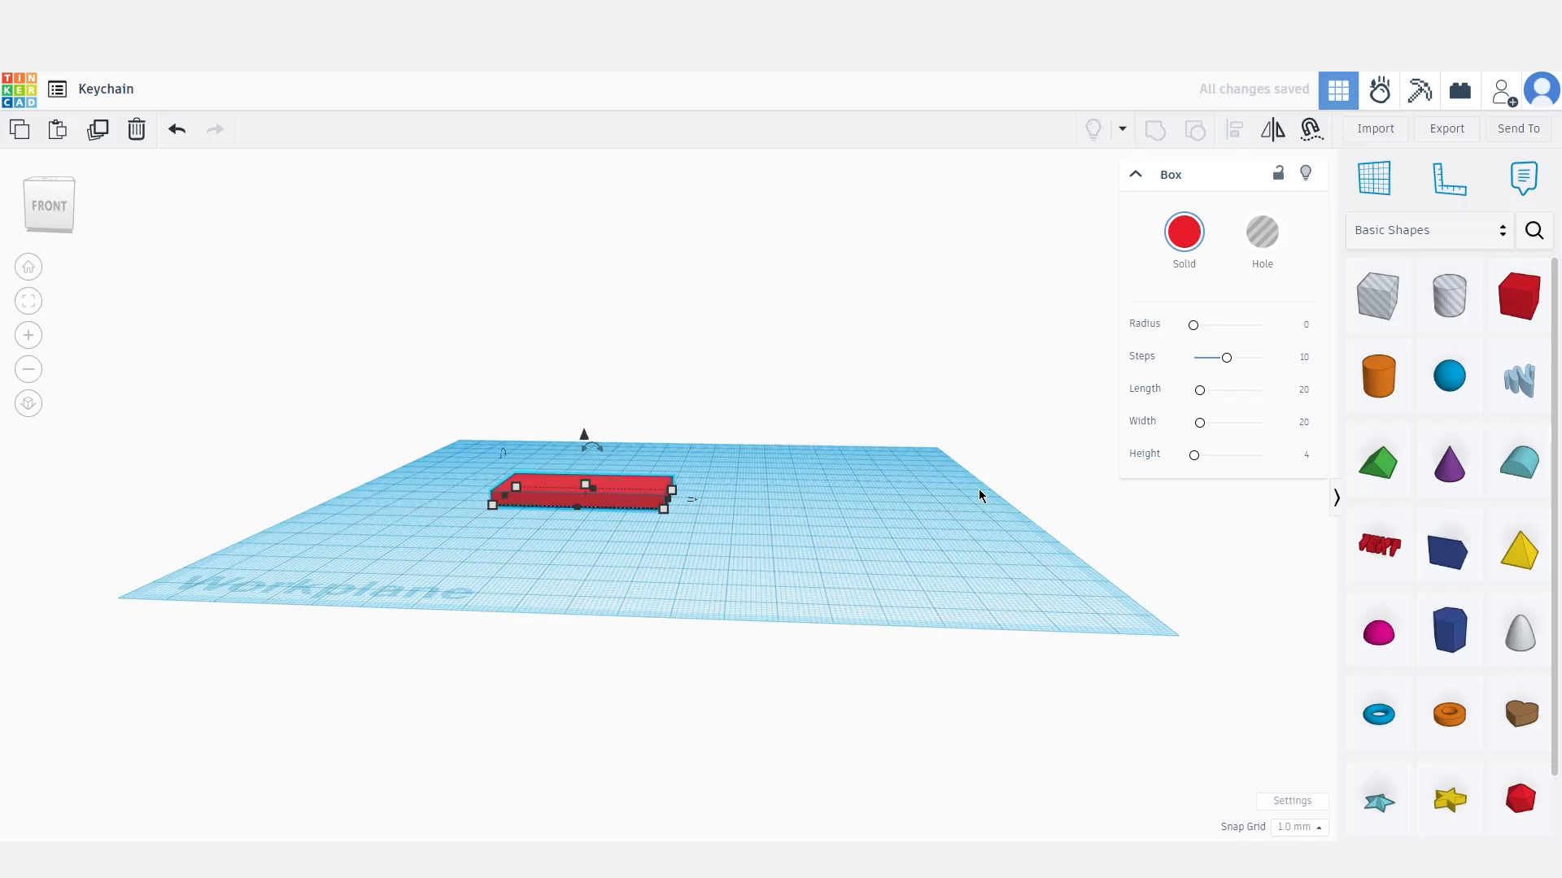
click(728, 526)
Set a temporary workplane on the box's top face and place a solid cylinder there near one short end
right_drag(728, 522, 763, 604)
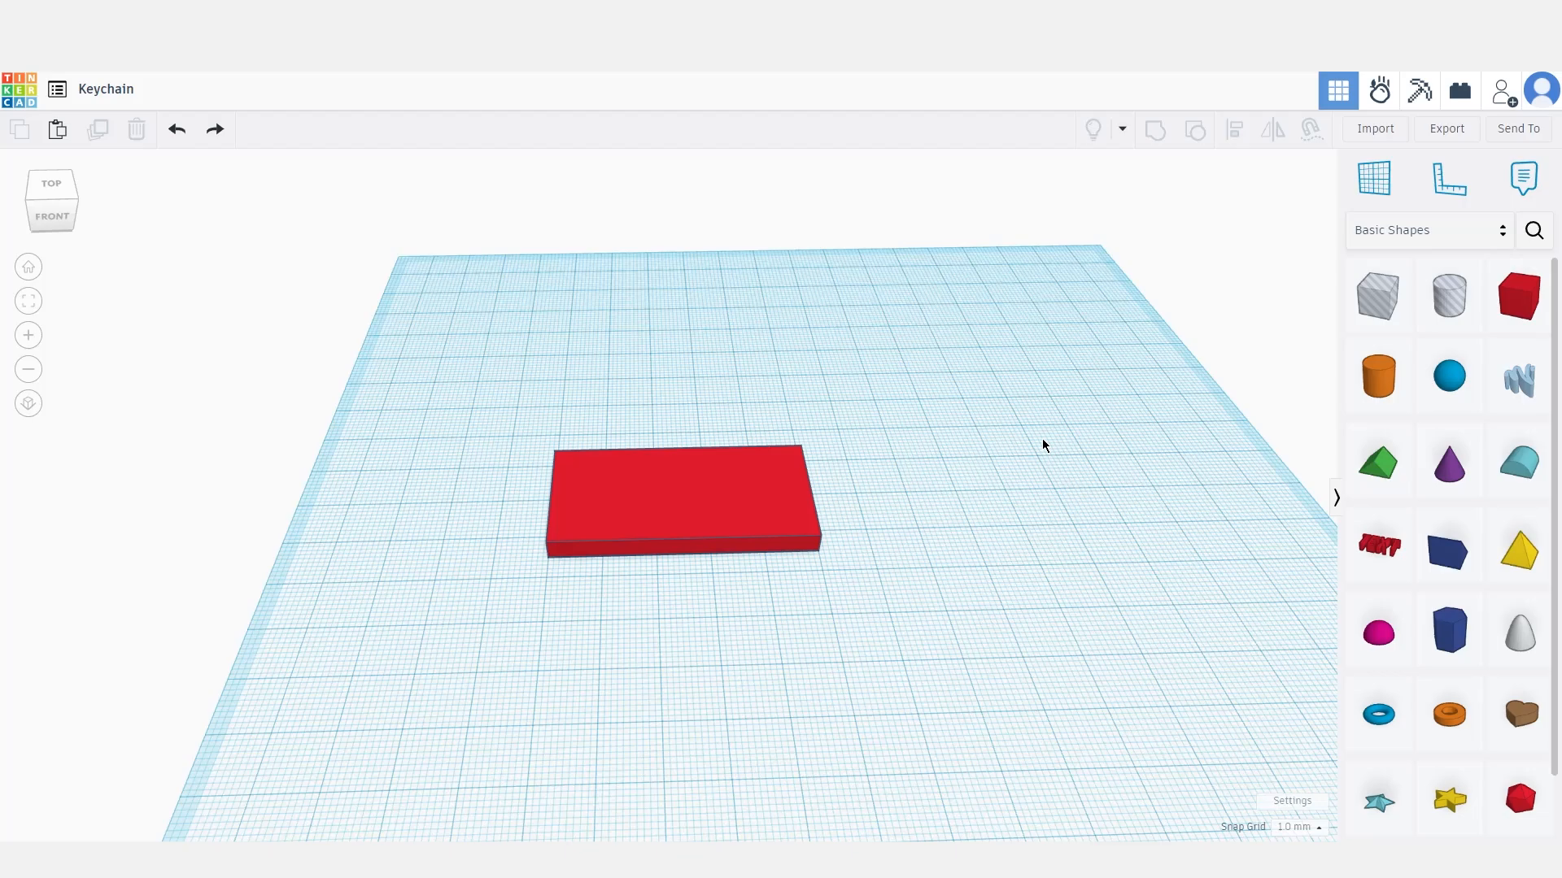
click(1371, 181)
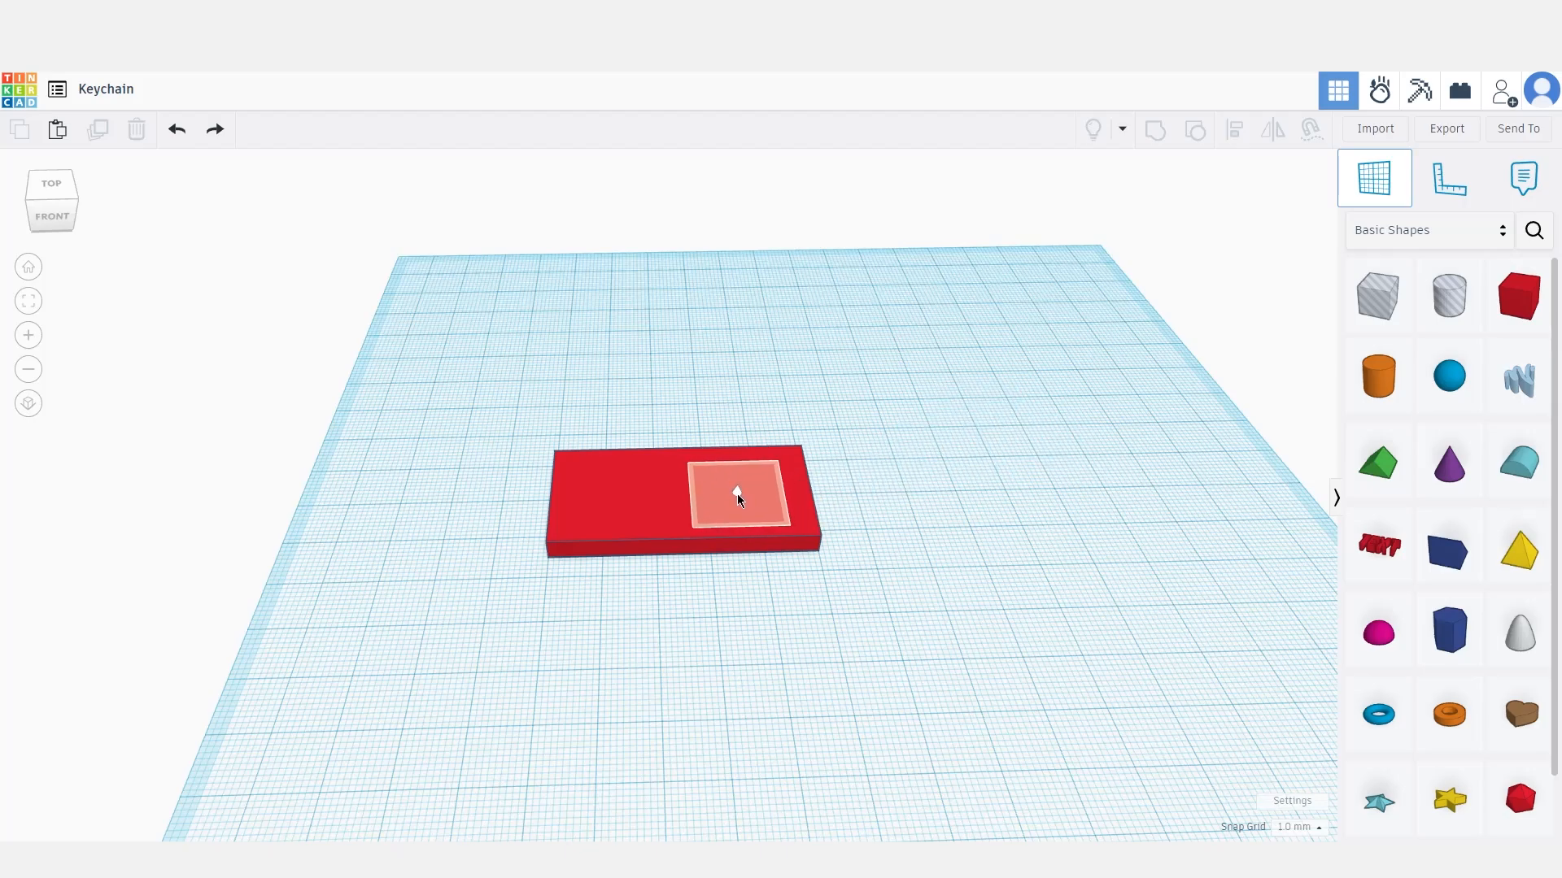
click(744, 489)
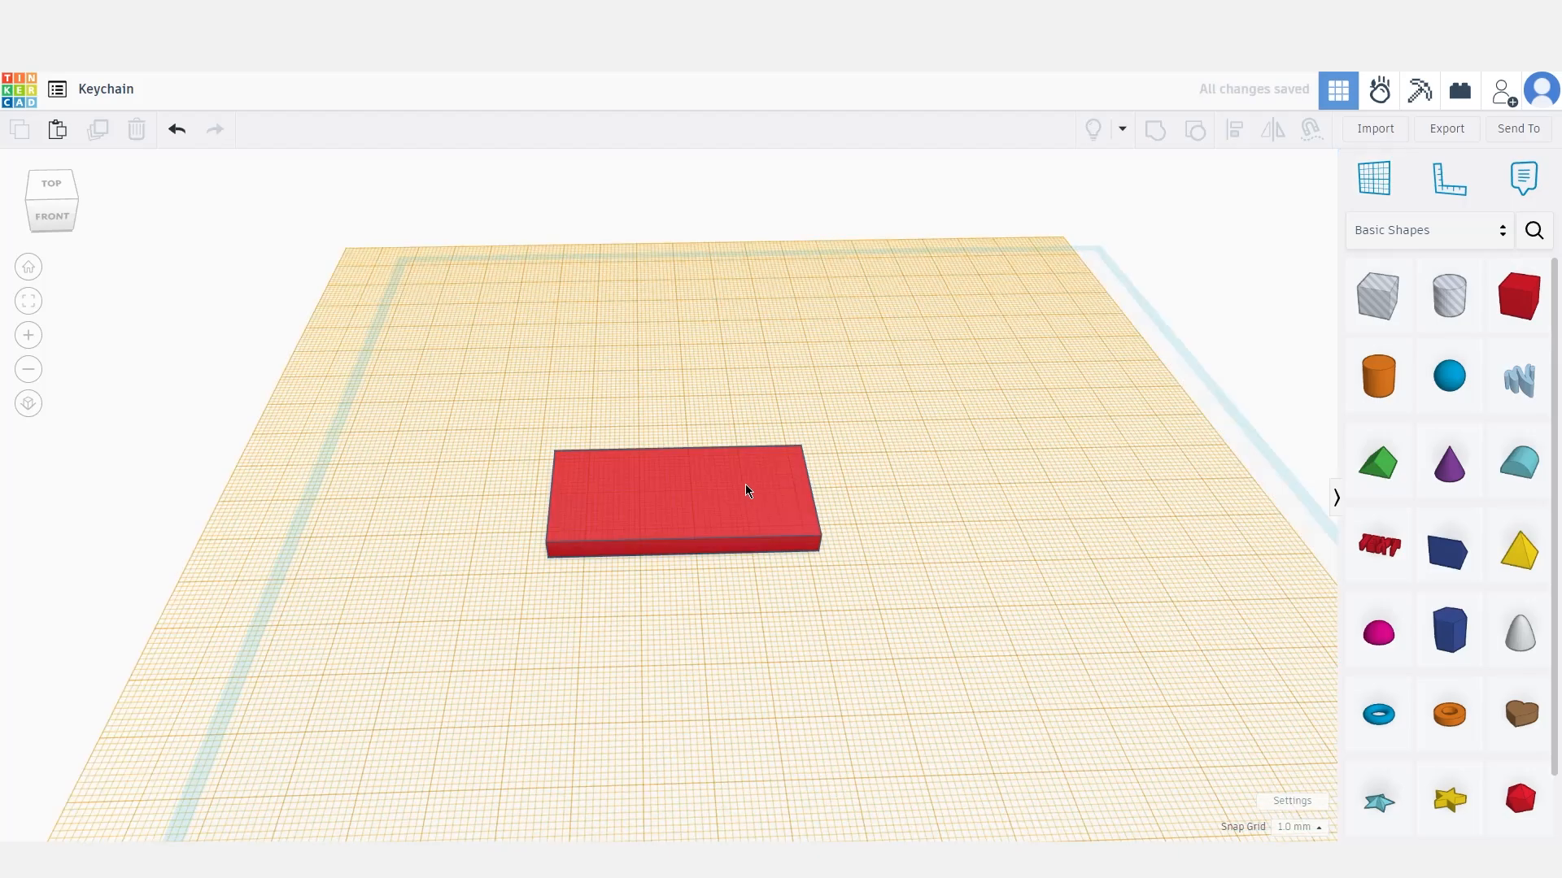
click(1390, 376)
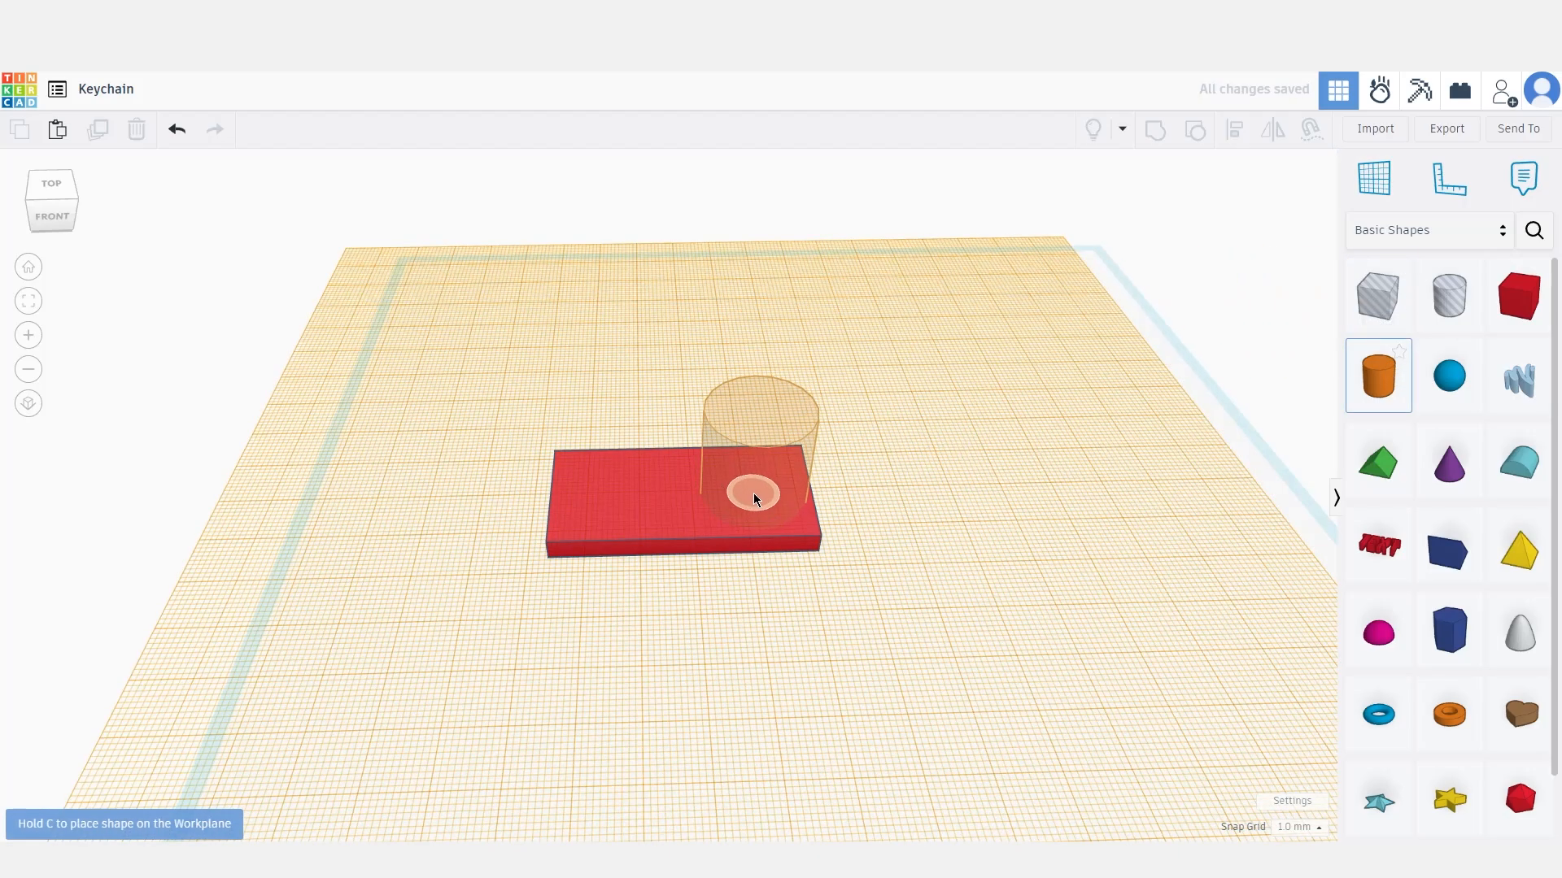
click(752, 490)
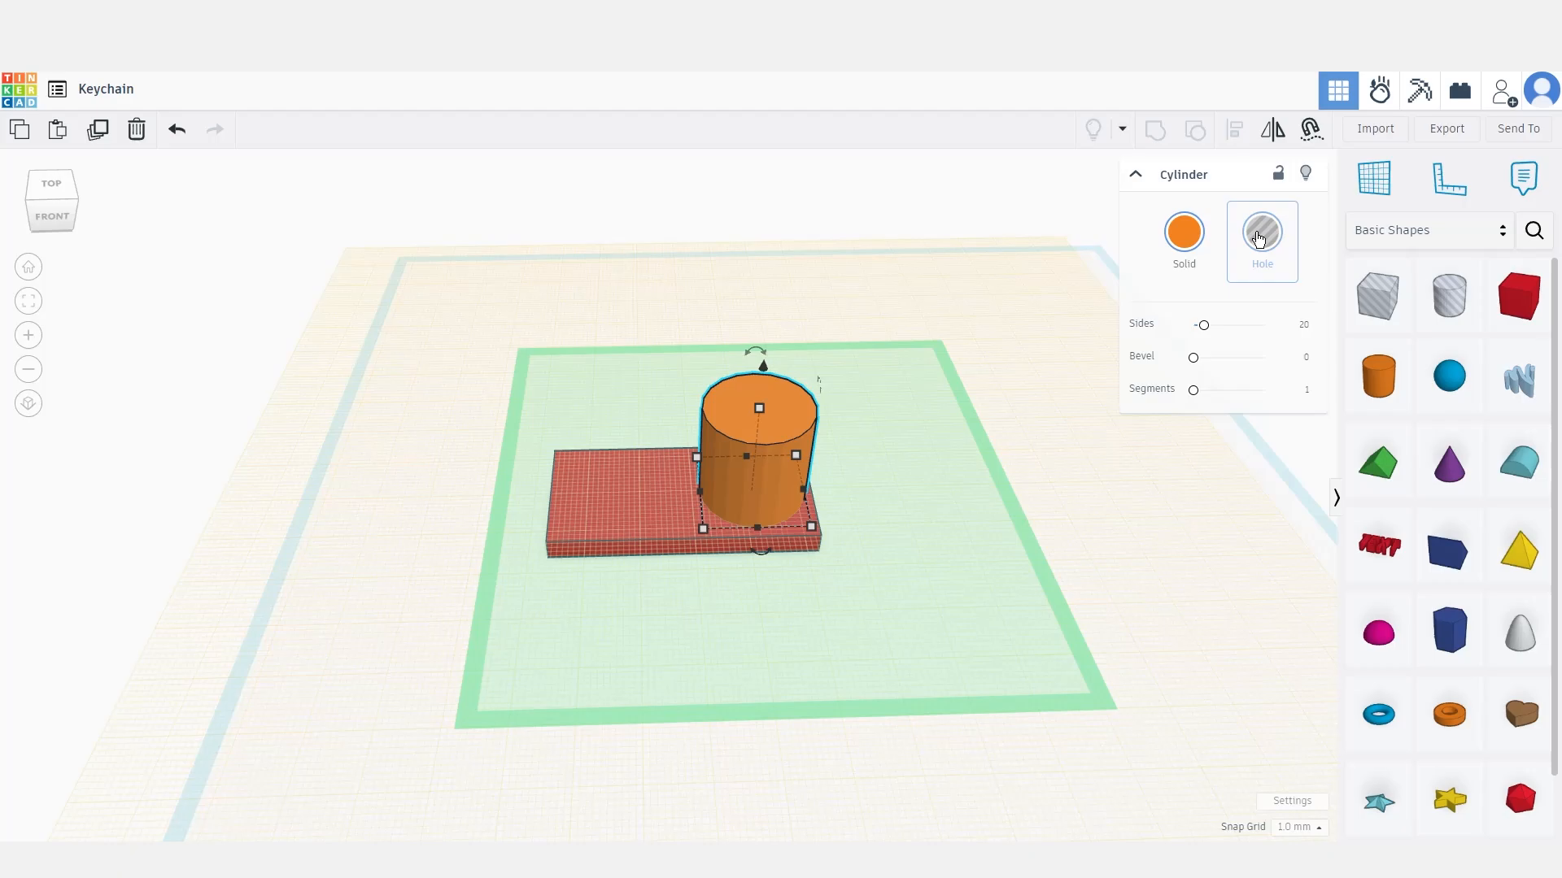
click(1137, 174)
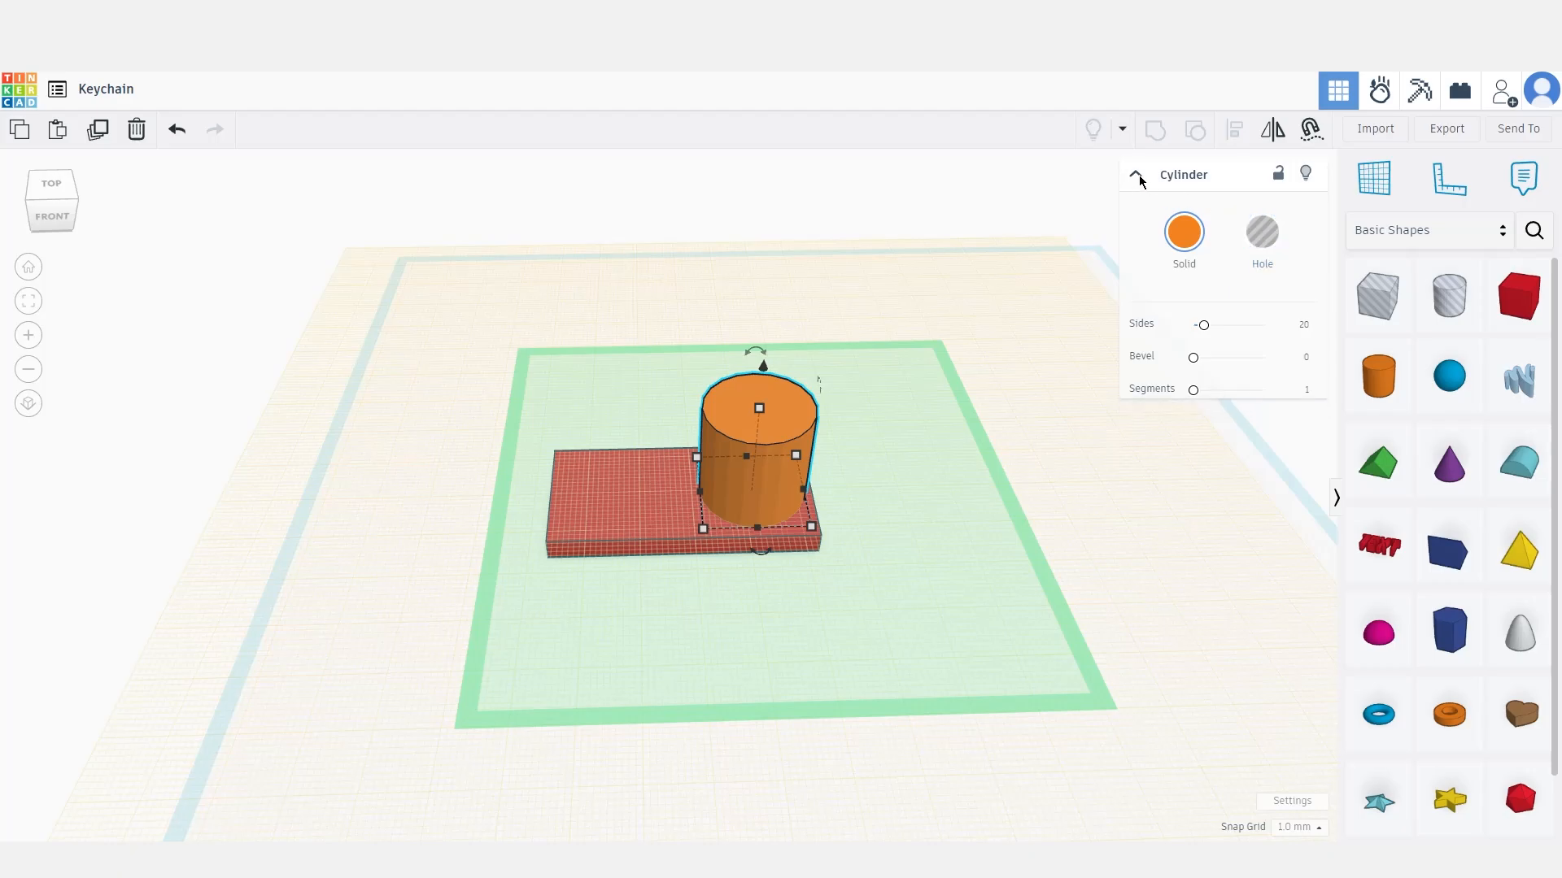
Return the workplane to the original base grid
click(1054, 446)
right_drag(1074, 453, 763, 475)
middle_drag(1004, 444, 871, 387)
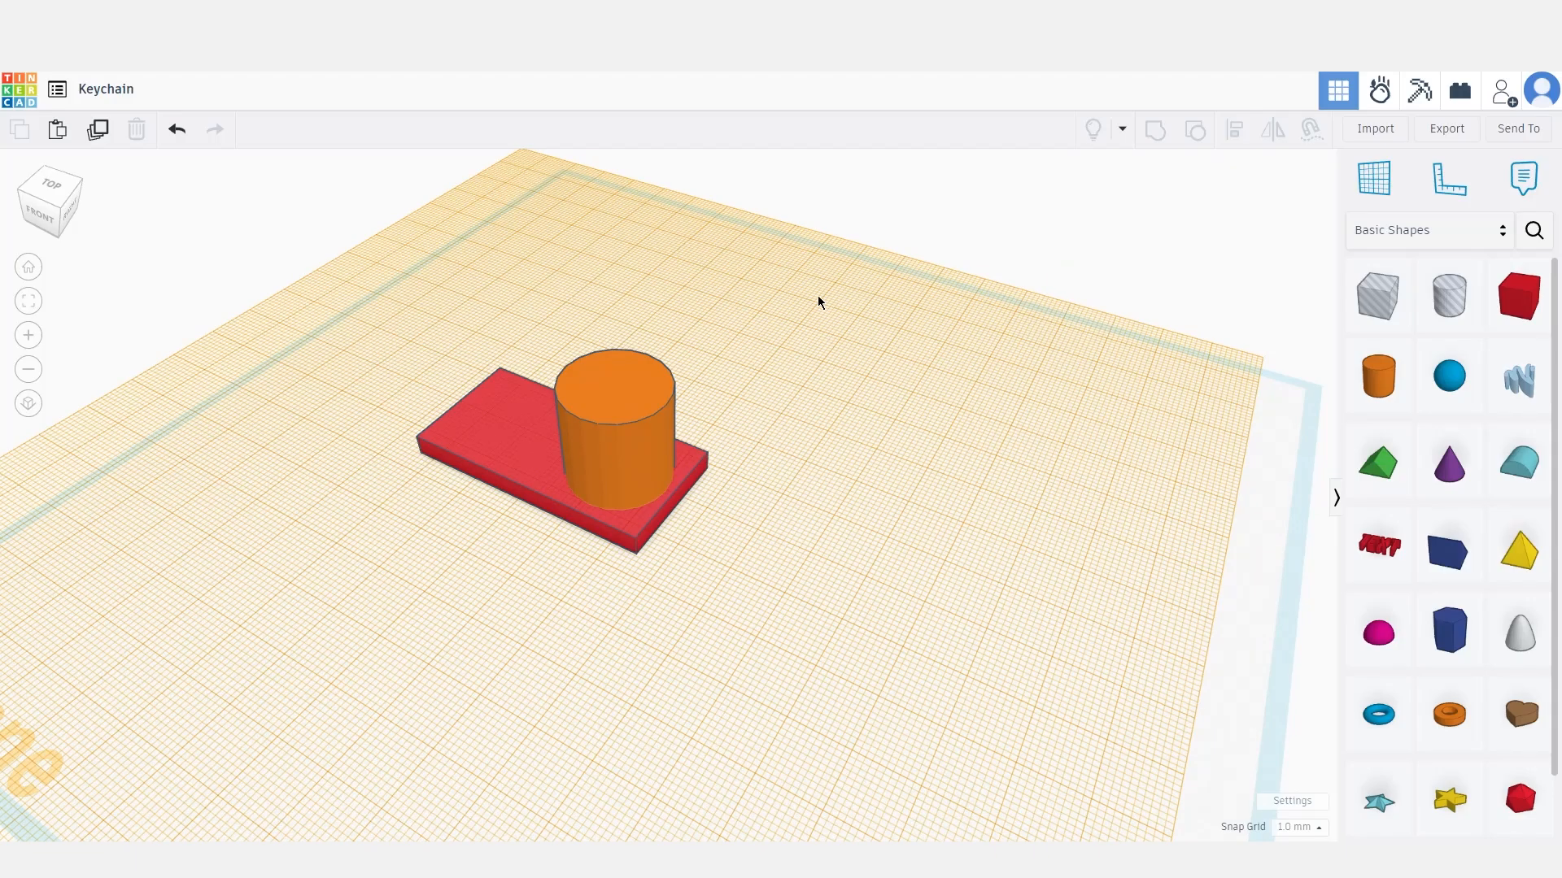
click(1375, 181)
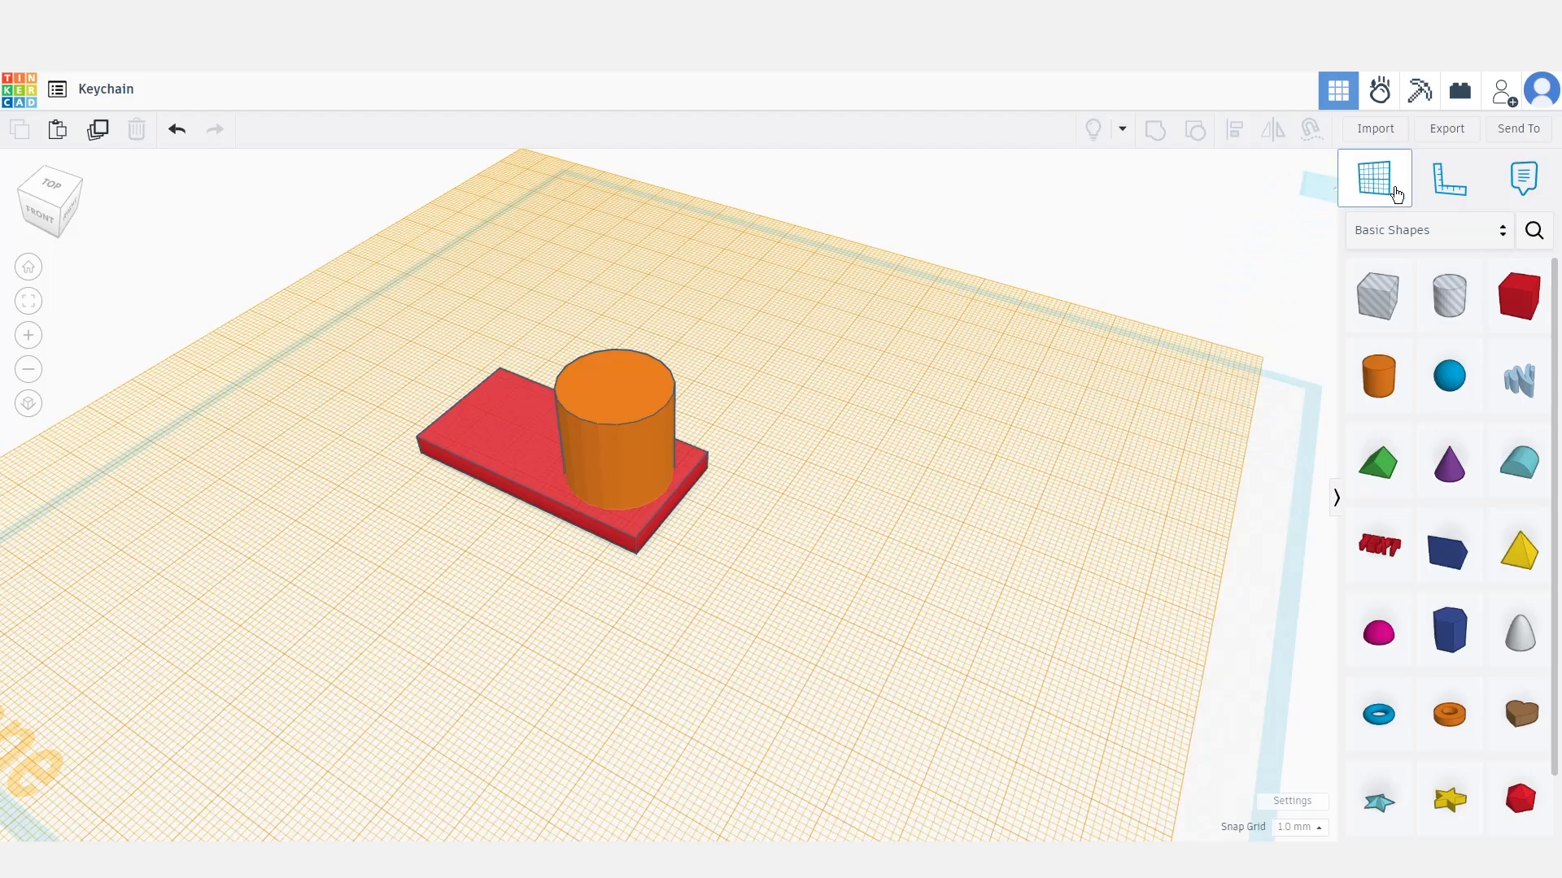
click(1234, 467)
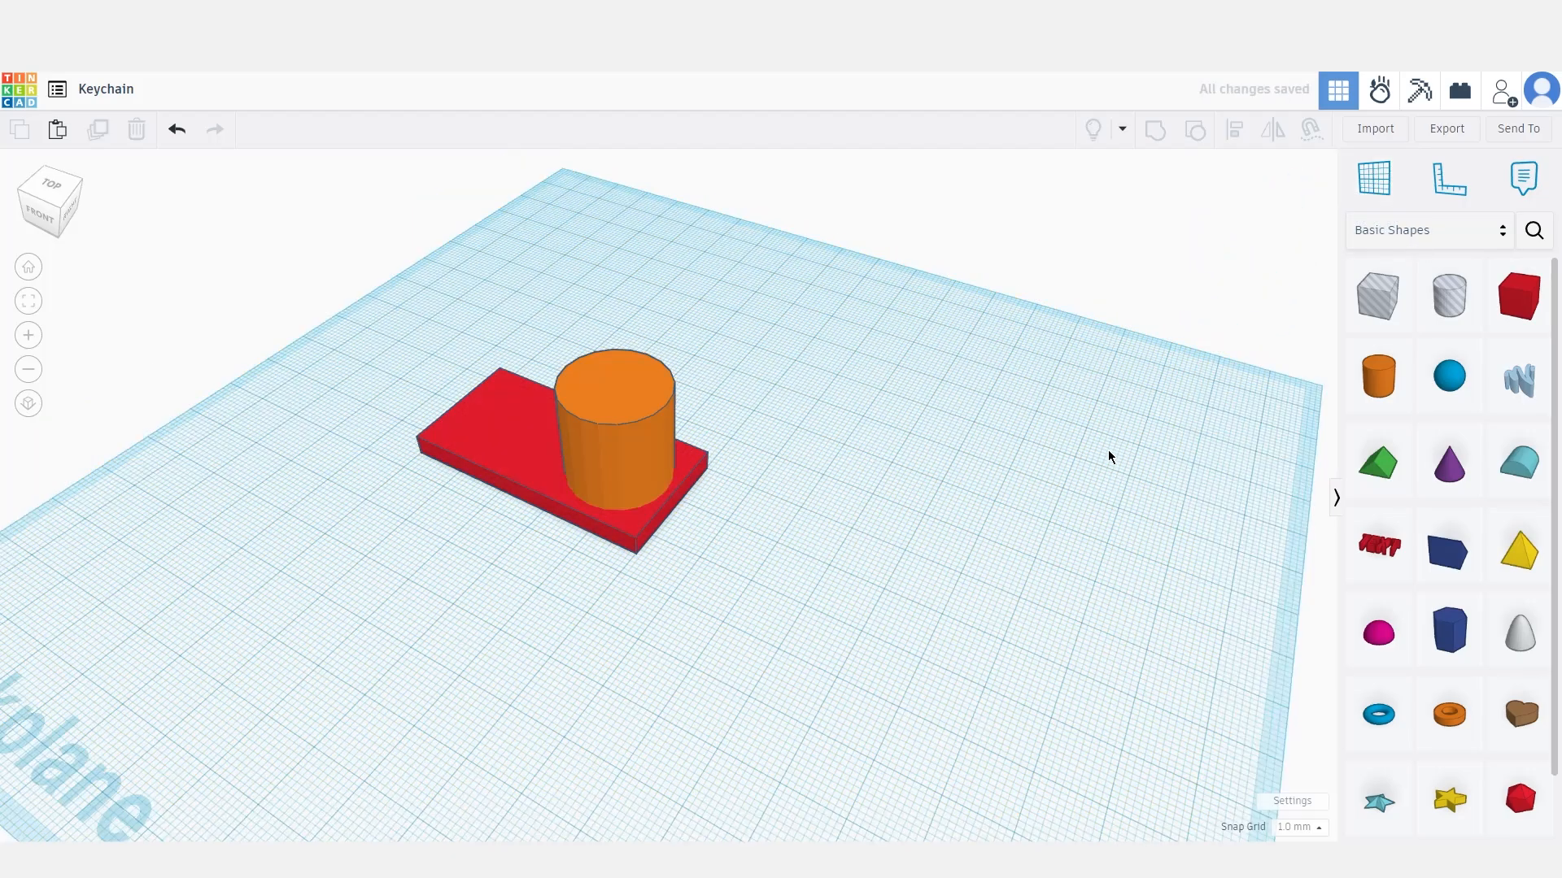
Set the cylinder's dimension along the plate's long direction to 25 mm
middle_drag(730, 514, 906, 527)
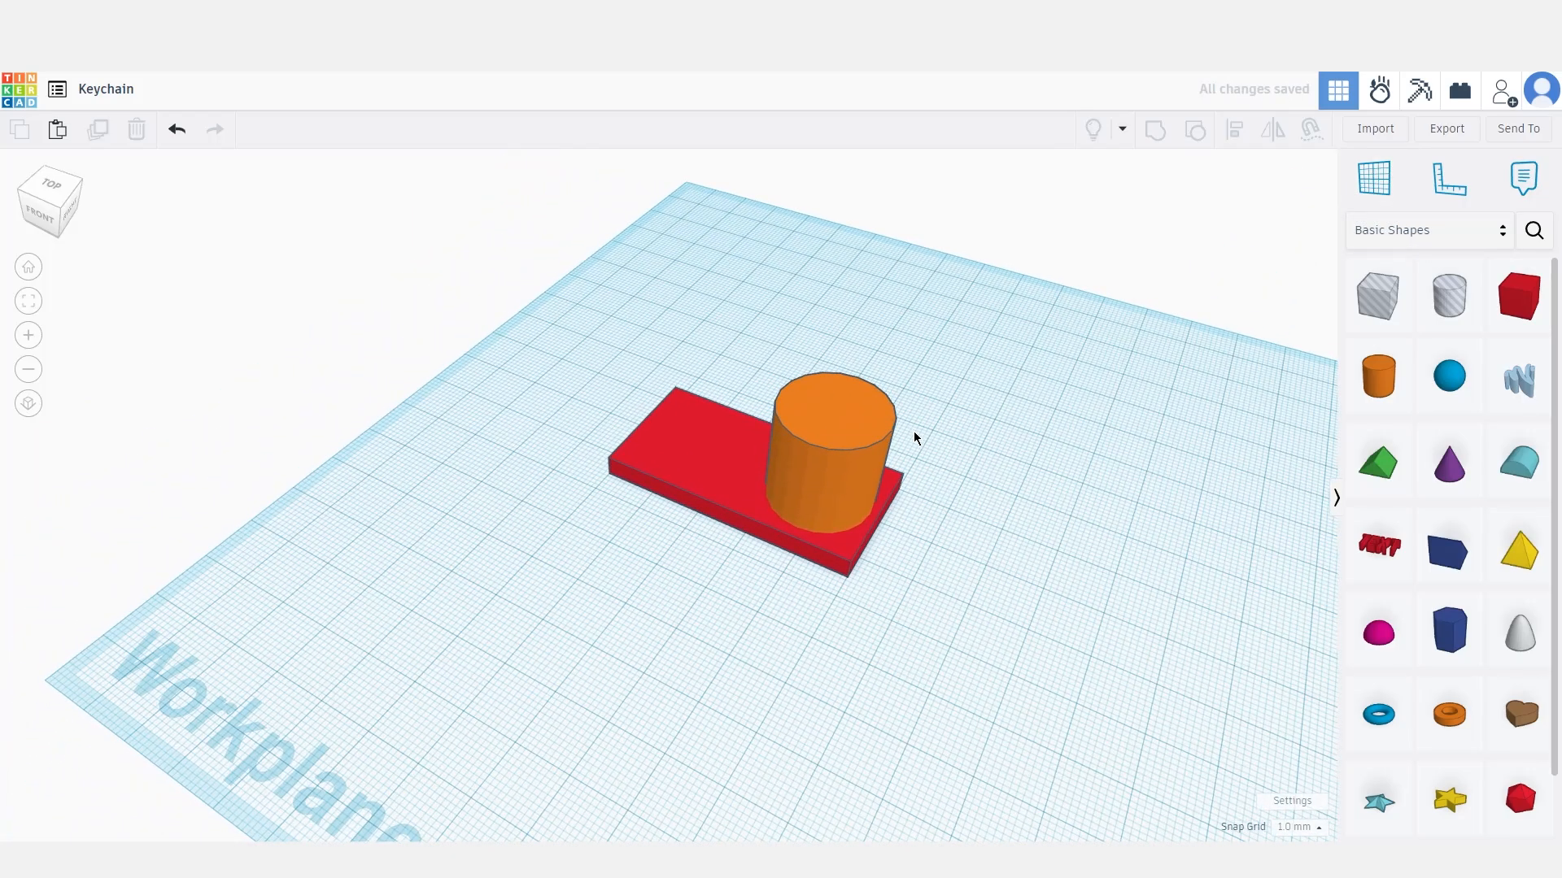
click(839, 462)
click(1024, 425)
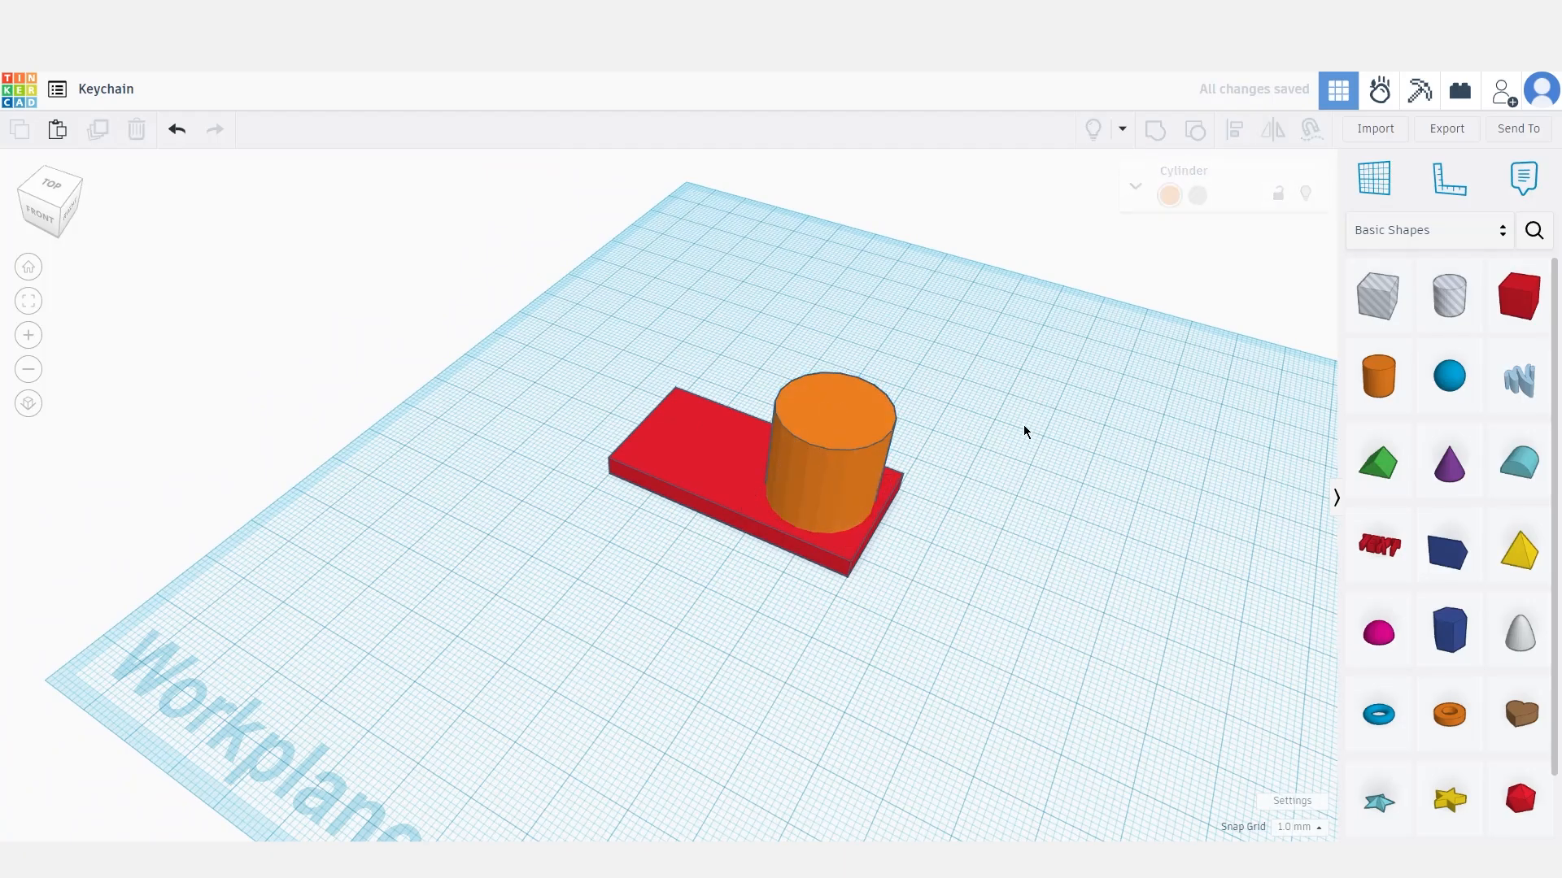
click(796, 457)
click(1139, 195)
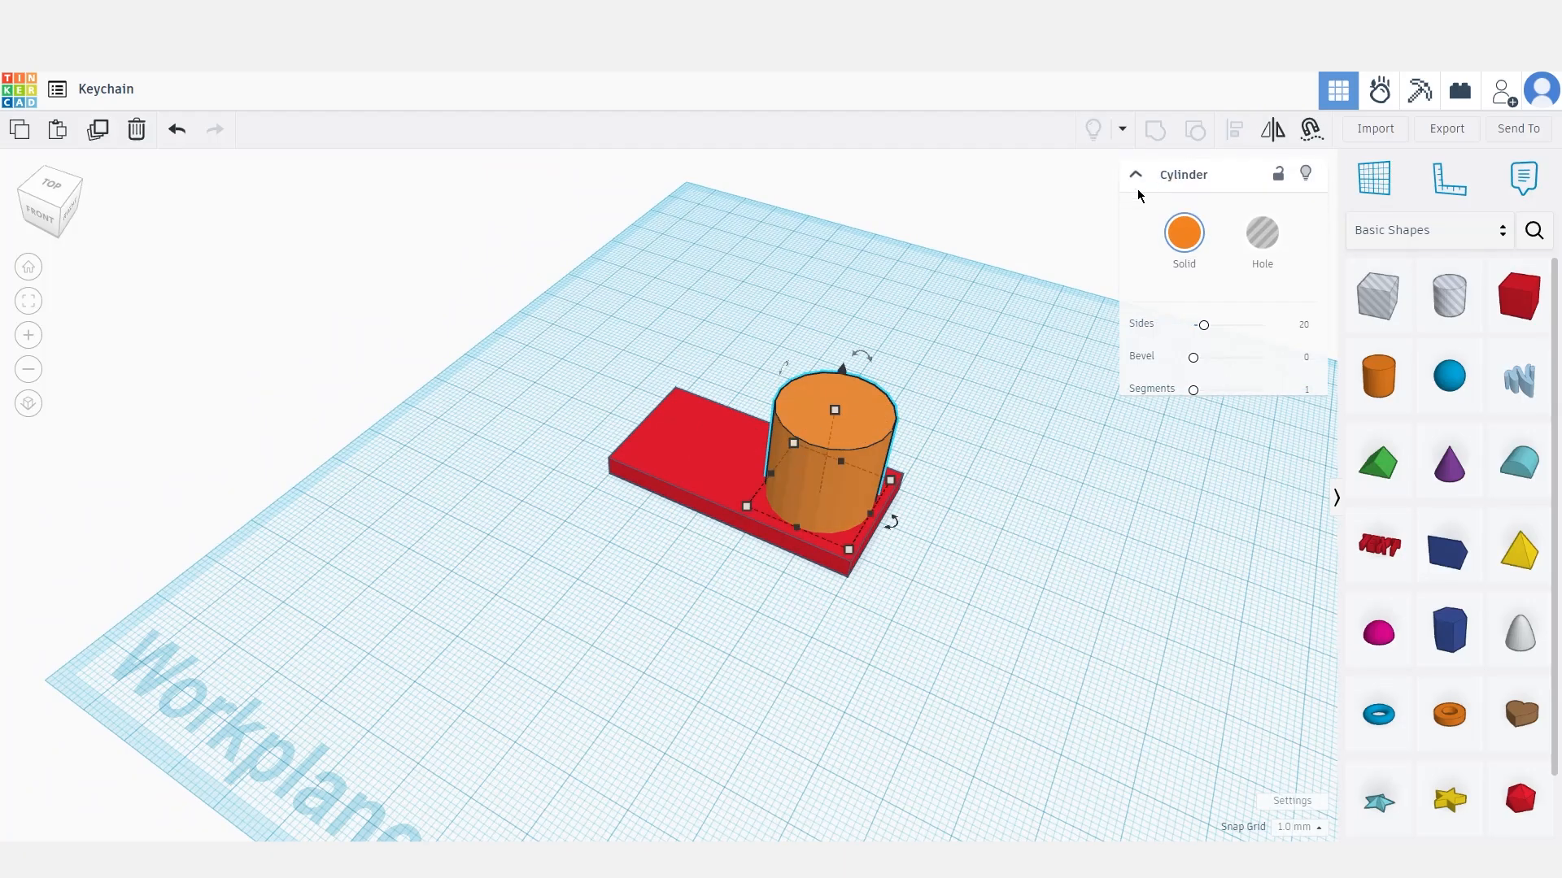
right_drag(928, 439, 867, 455)
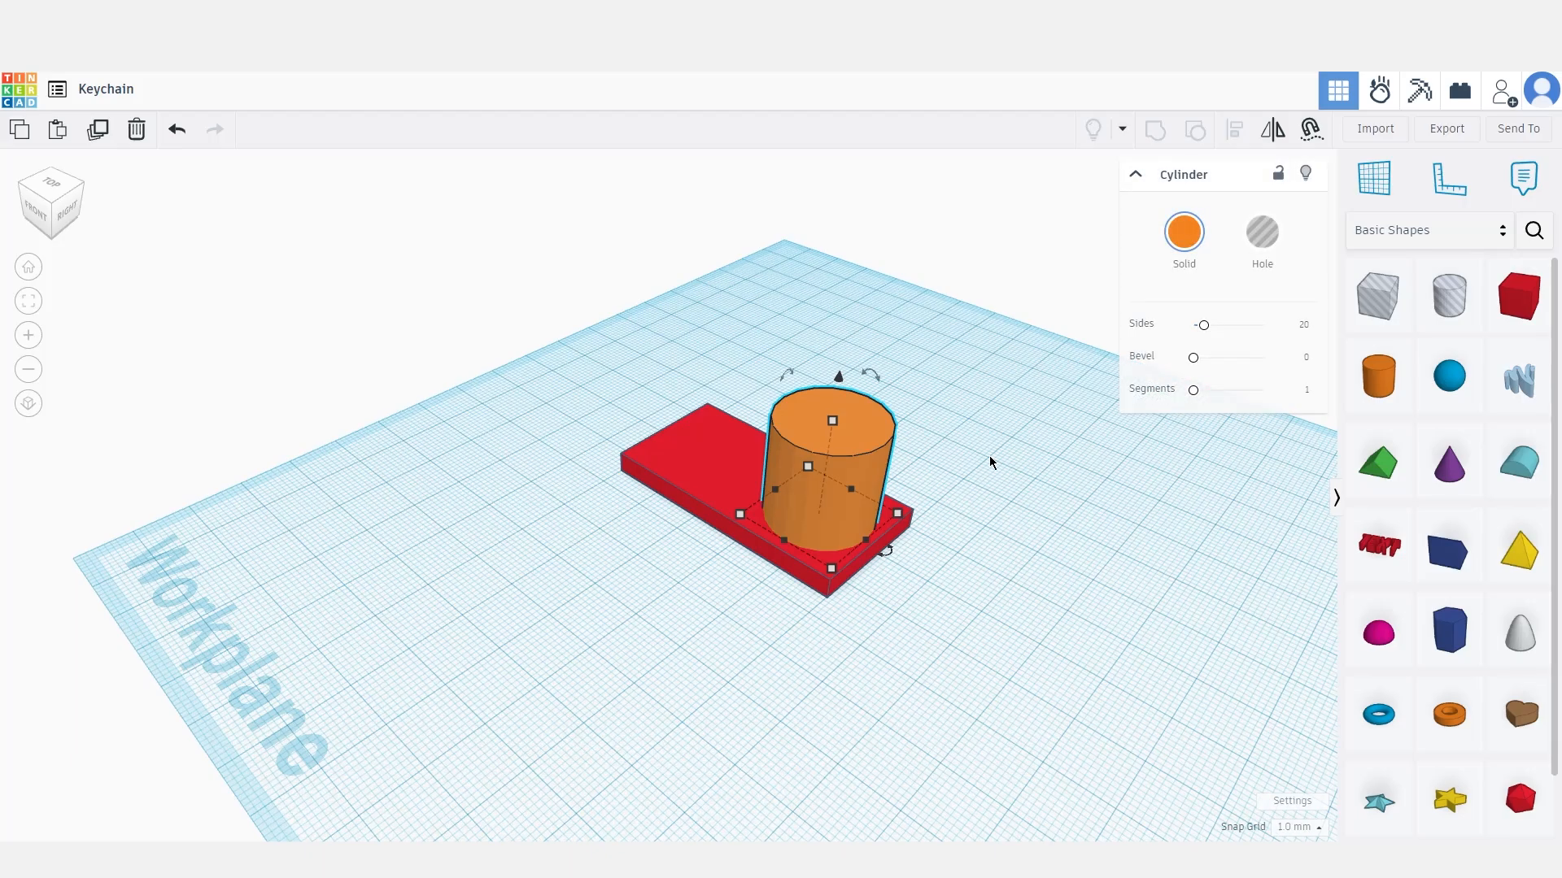
right_drag(935, 447, 902, 440)
mouse_move(860, 544)
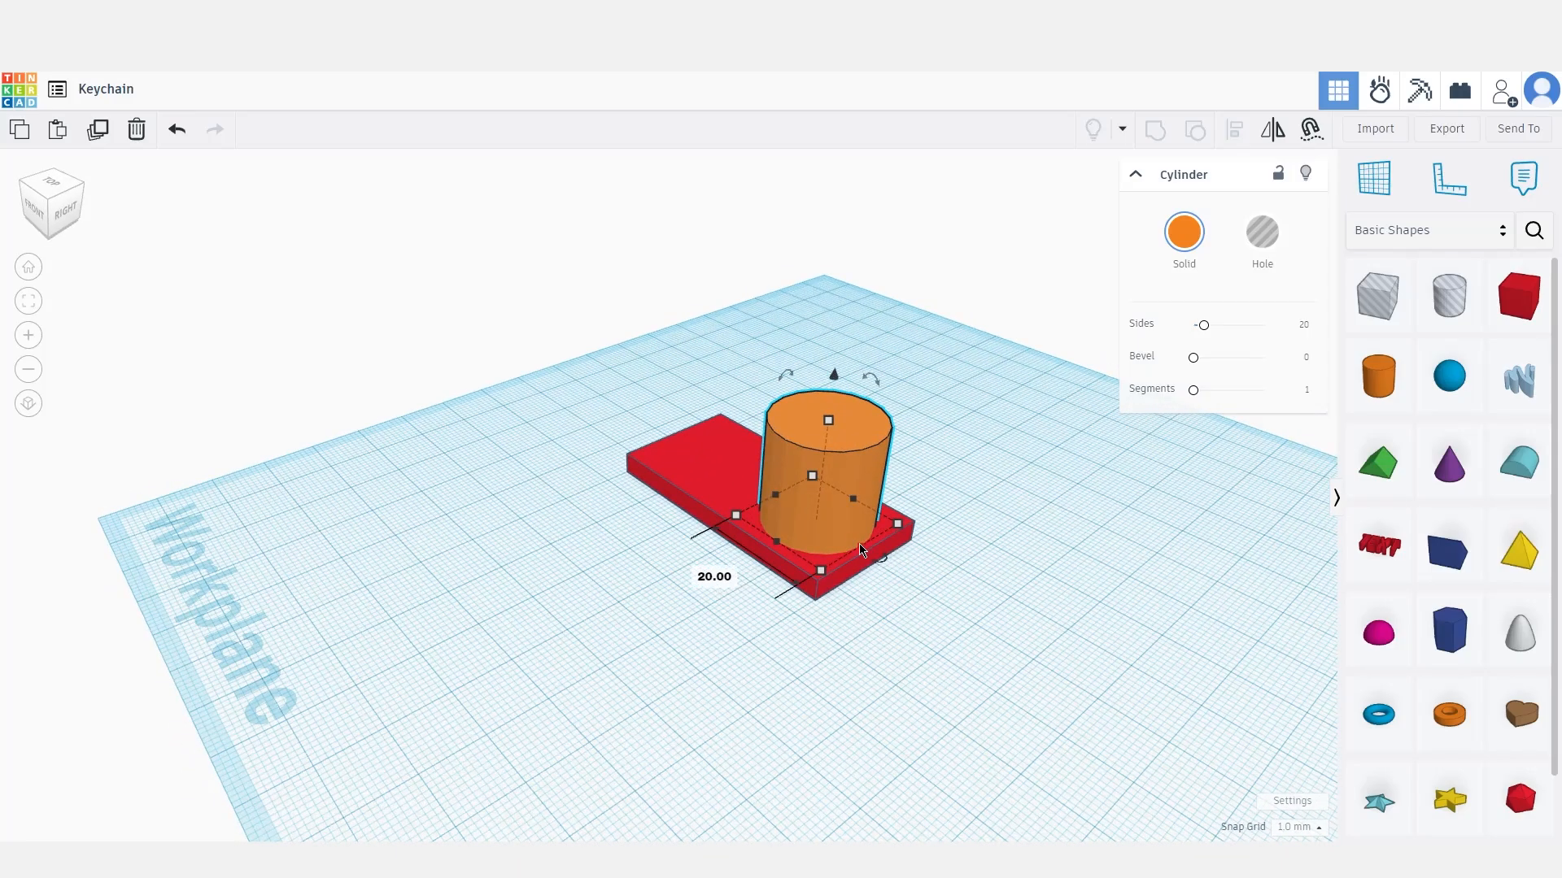
click(716, 576)
text(25)
key(Return)
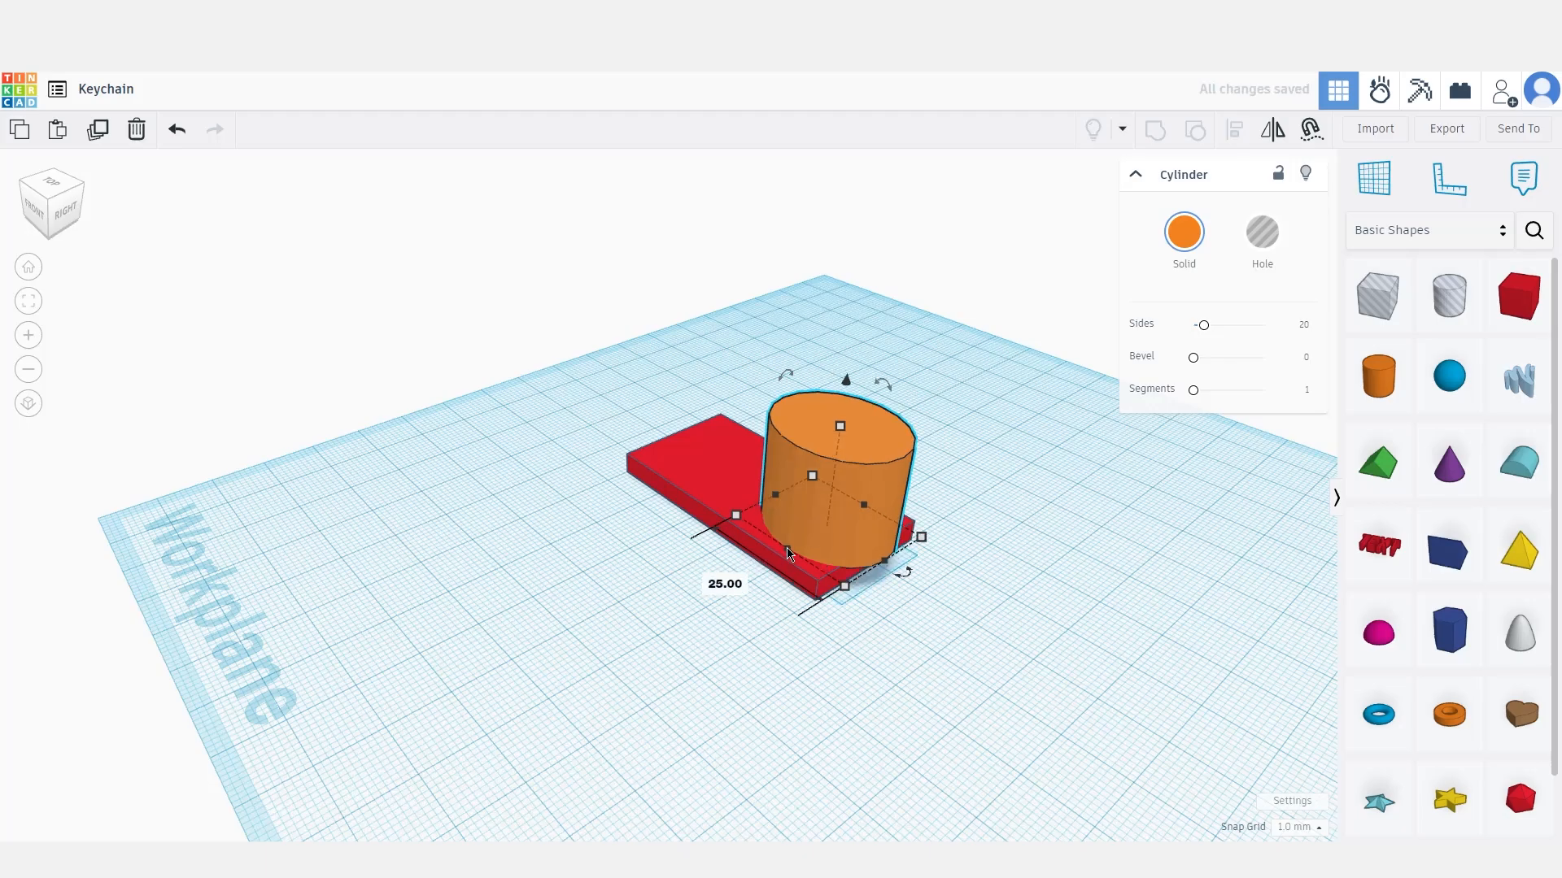
Set the cylinder's dimension across the plate's width to 25 mm
mouse_move(885, 562)
click(943, 603)
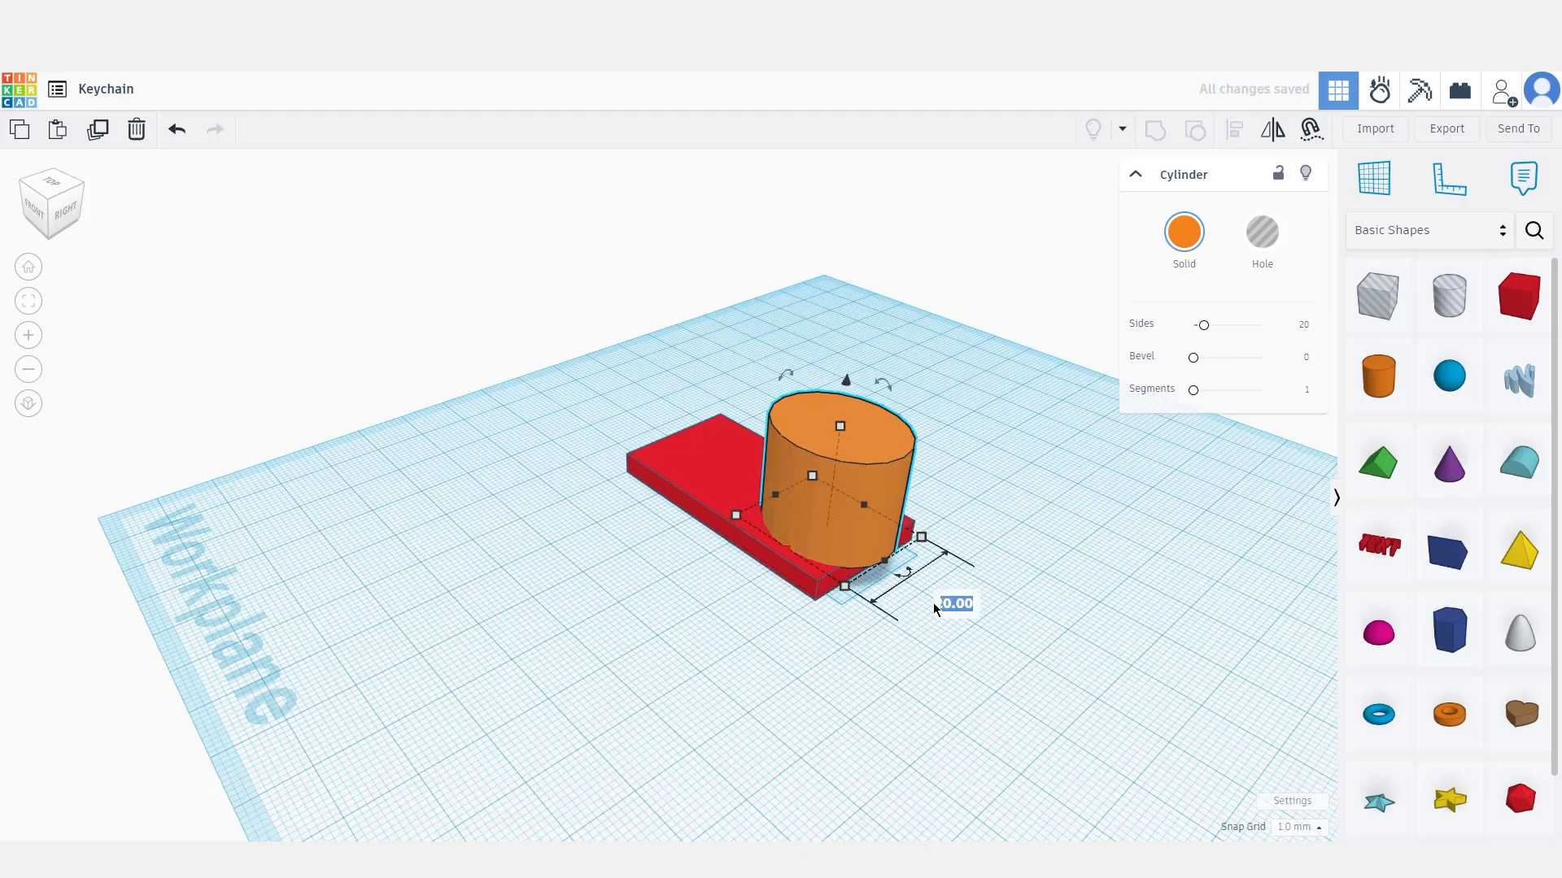
text(25)
key(Return)
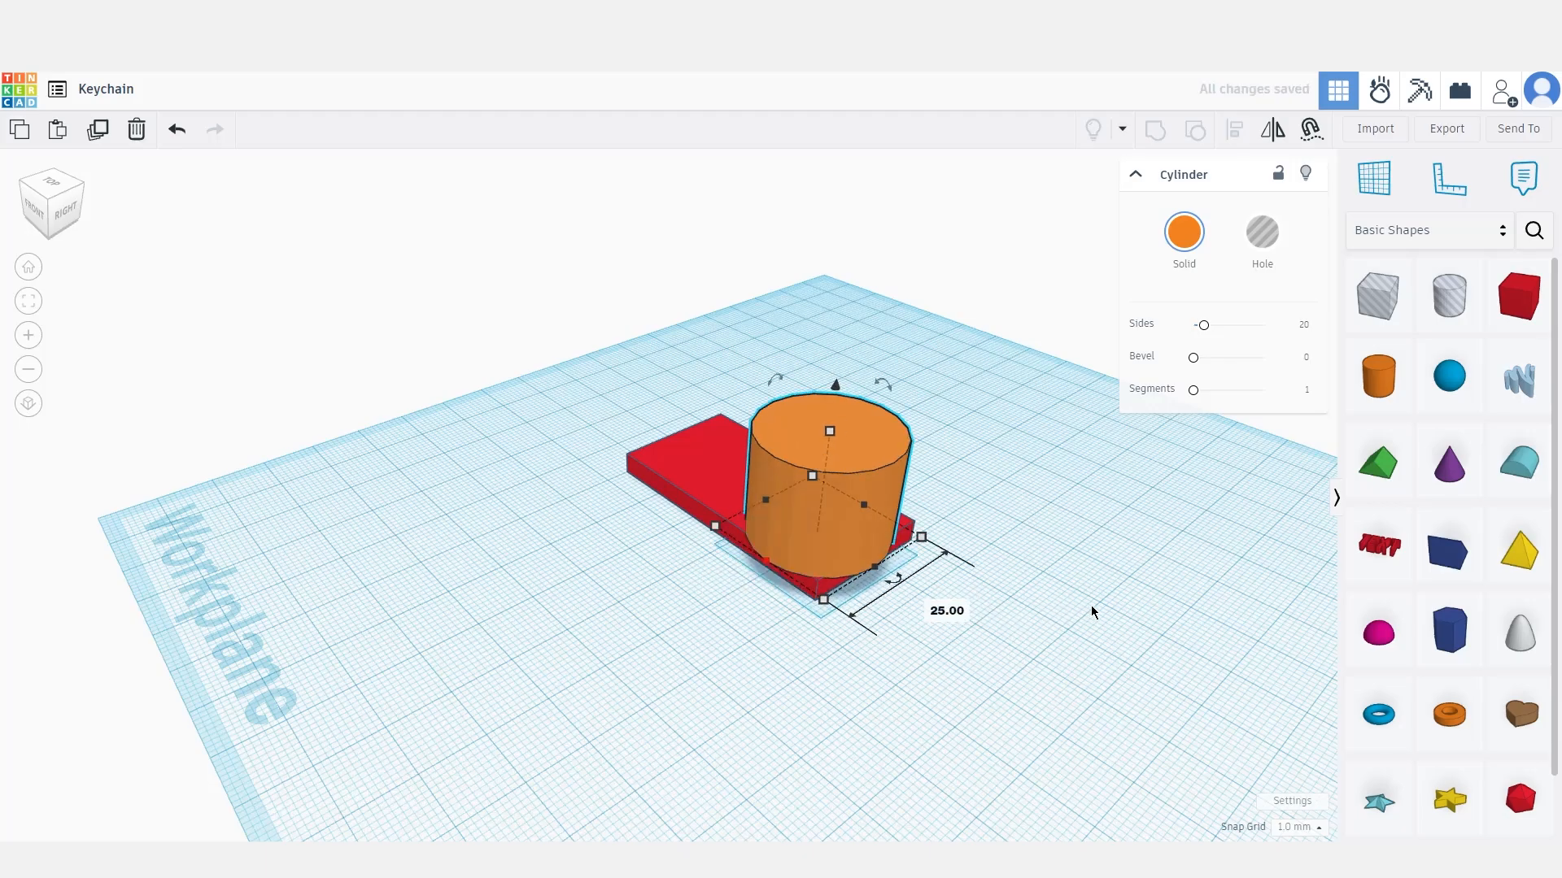
click(1092, 606)
Align the cylinder with the plate so it is centred across the width and flush with the plate's short end
right_drag(1092, 607, 1063, 519)
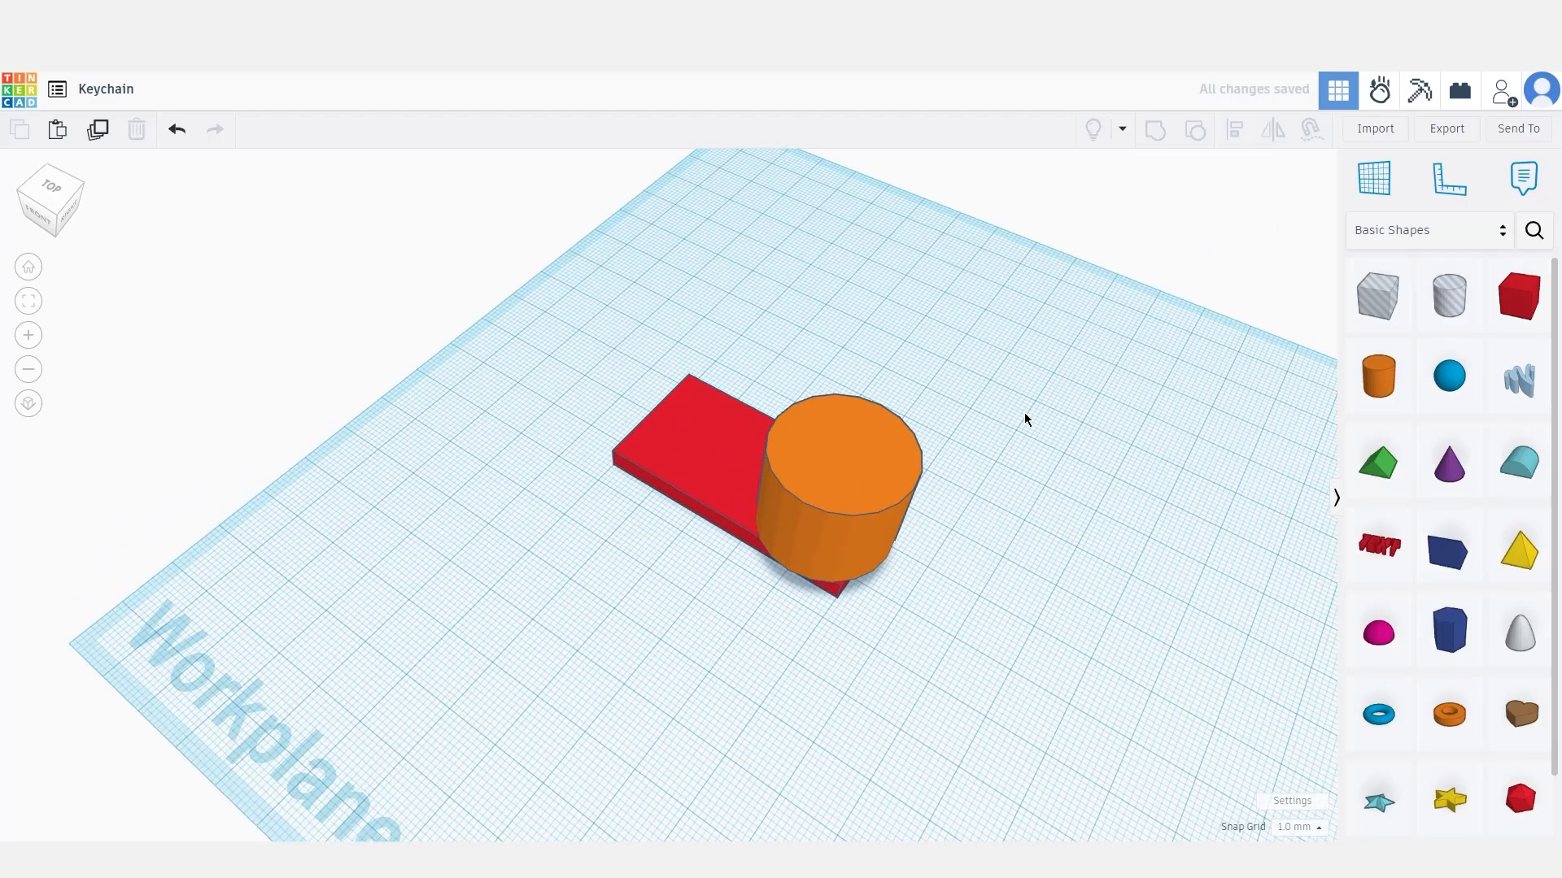
drag(1023, 415, 712, 622)
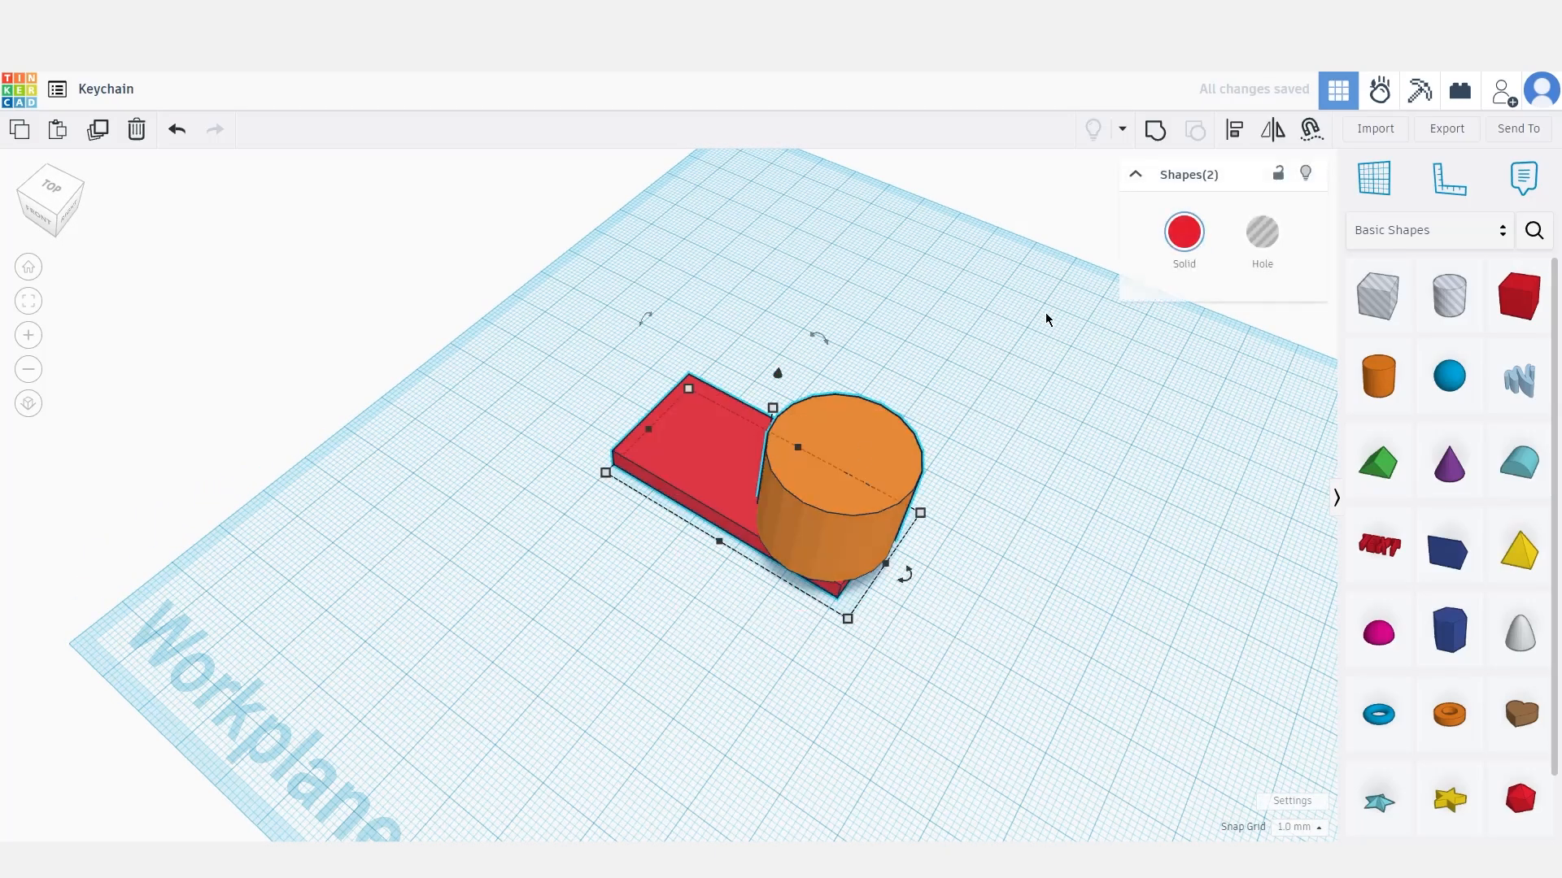
click(1236, 131)
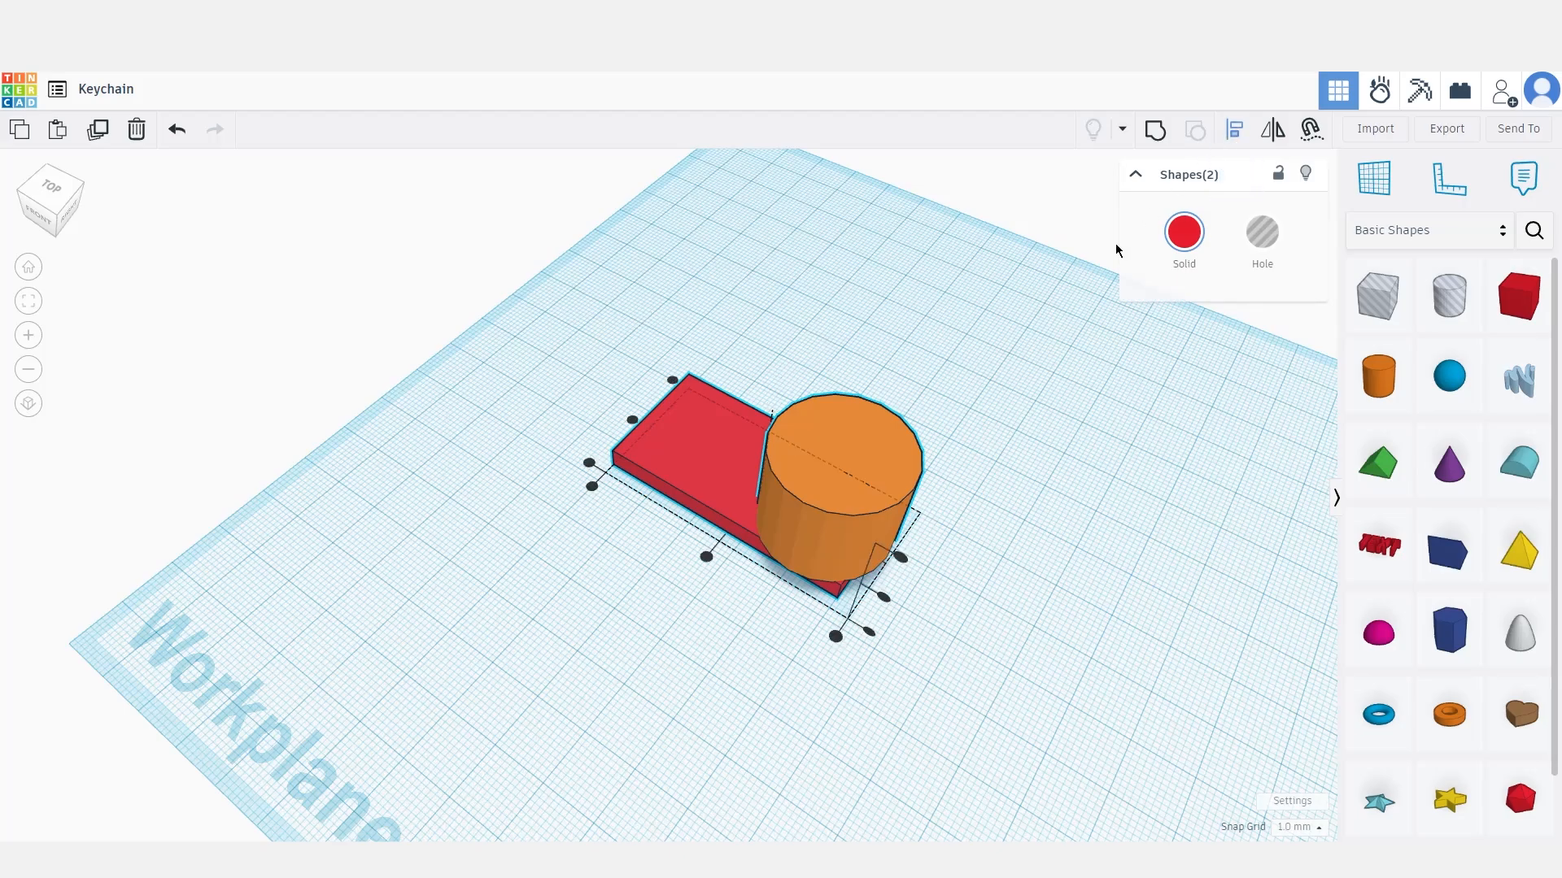
right_drag(996, 568, 1009, 541)
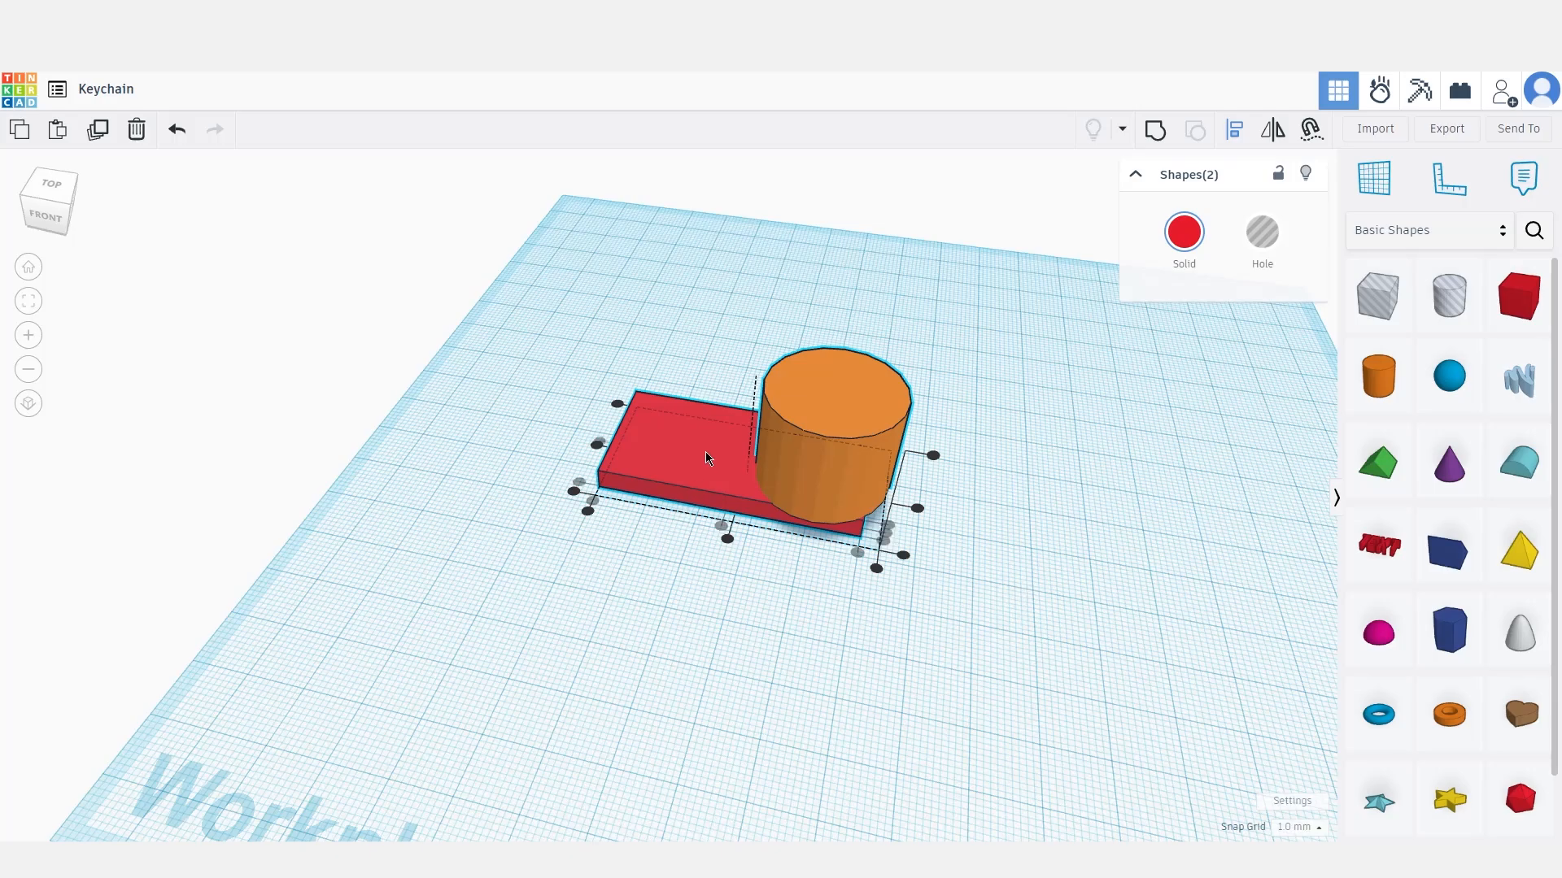
right_drag(705, 452, 765, 470)
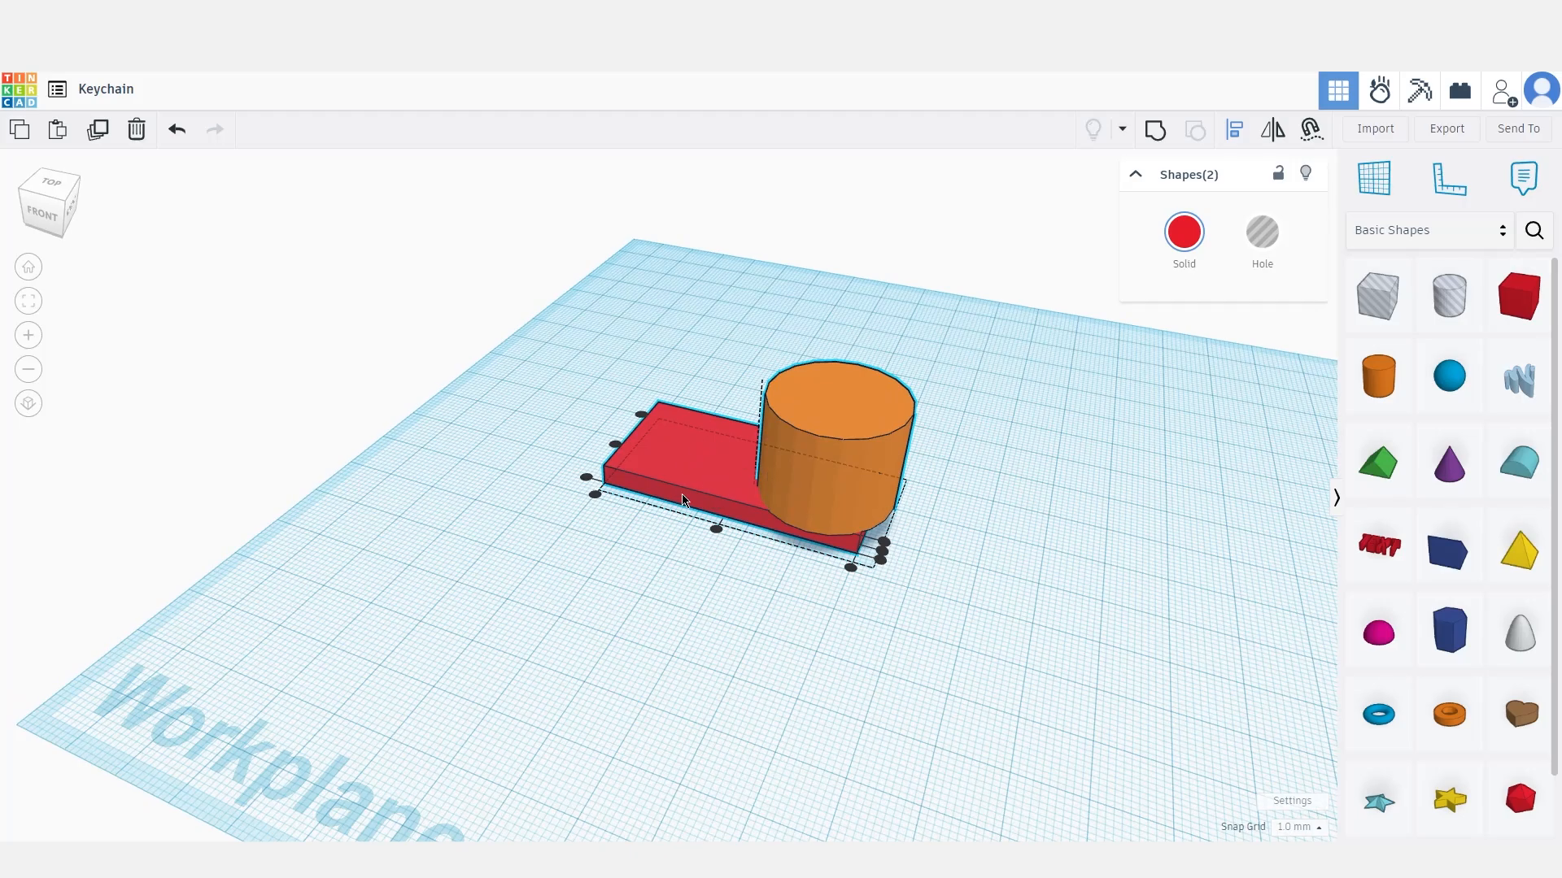
right_drag(775, 569, 570, 630)
click(816, 670)
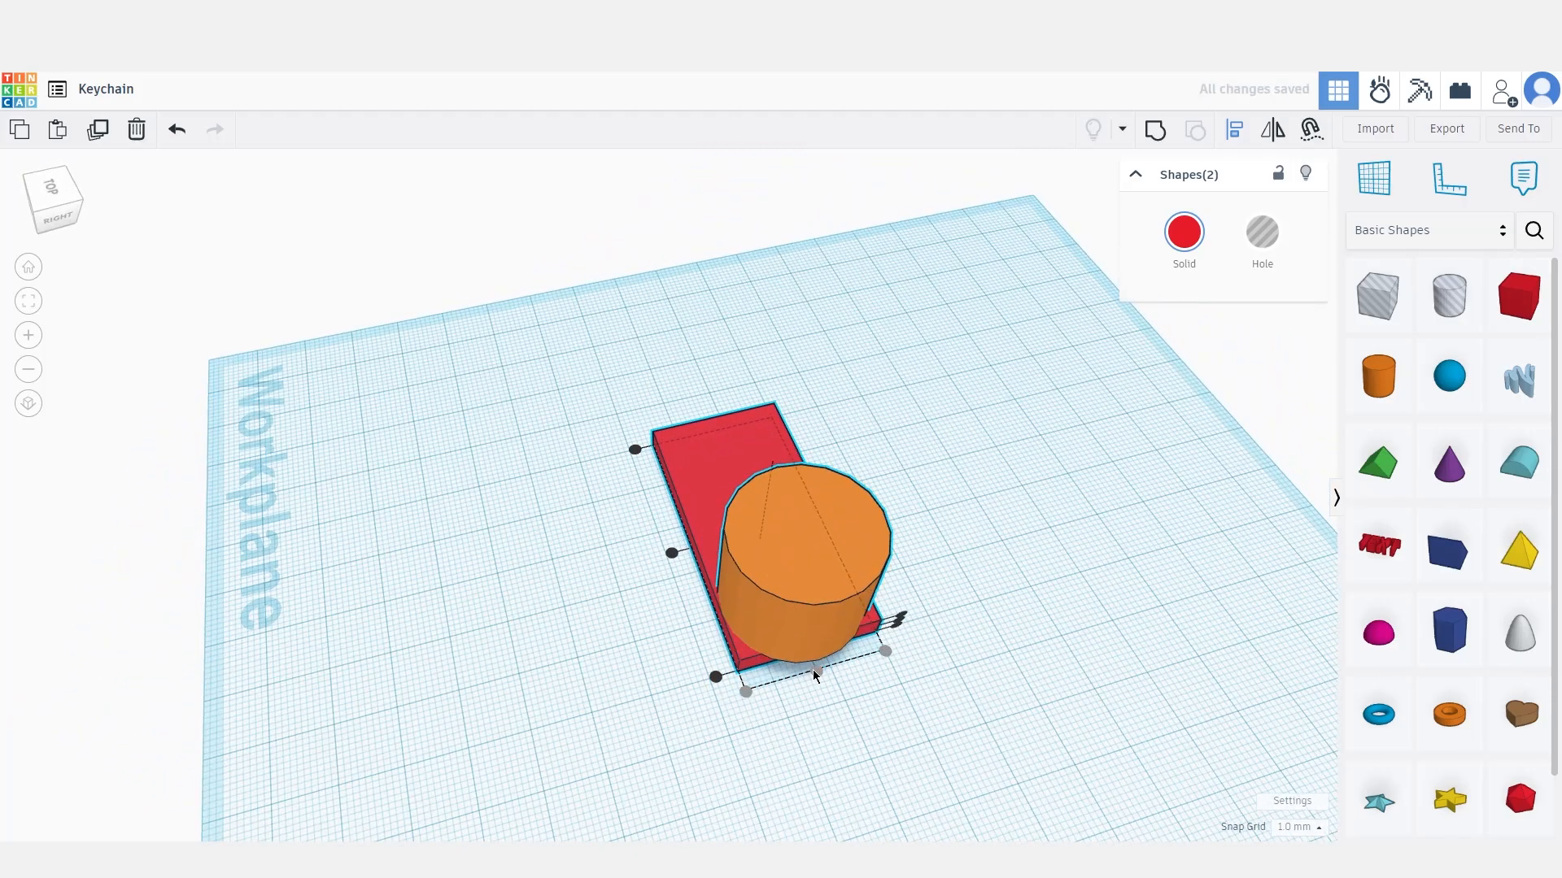
right_drag(820, 702, 892, 610)
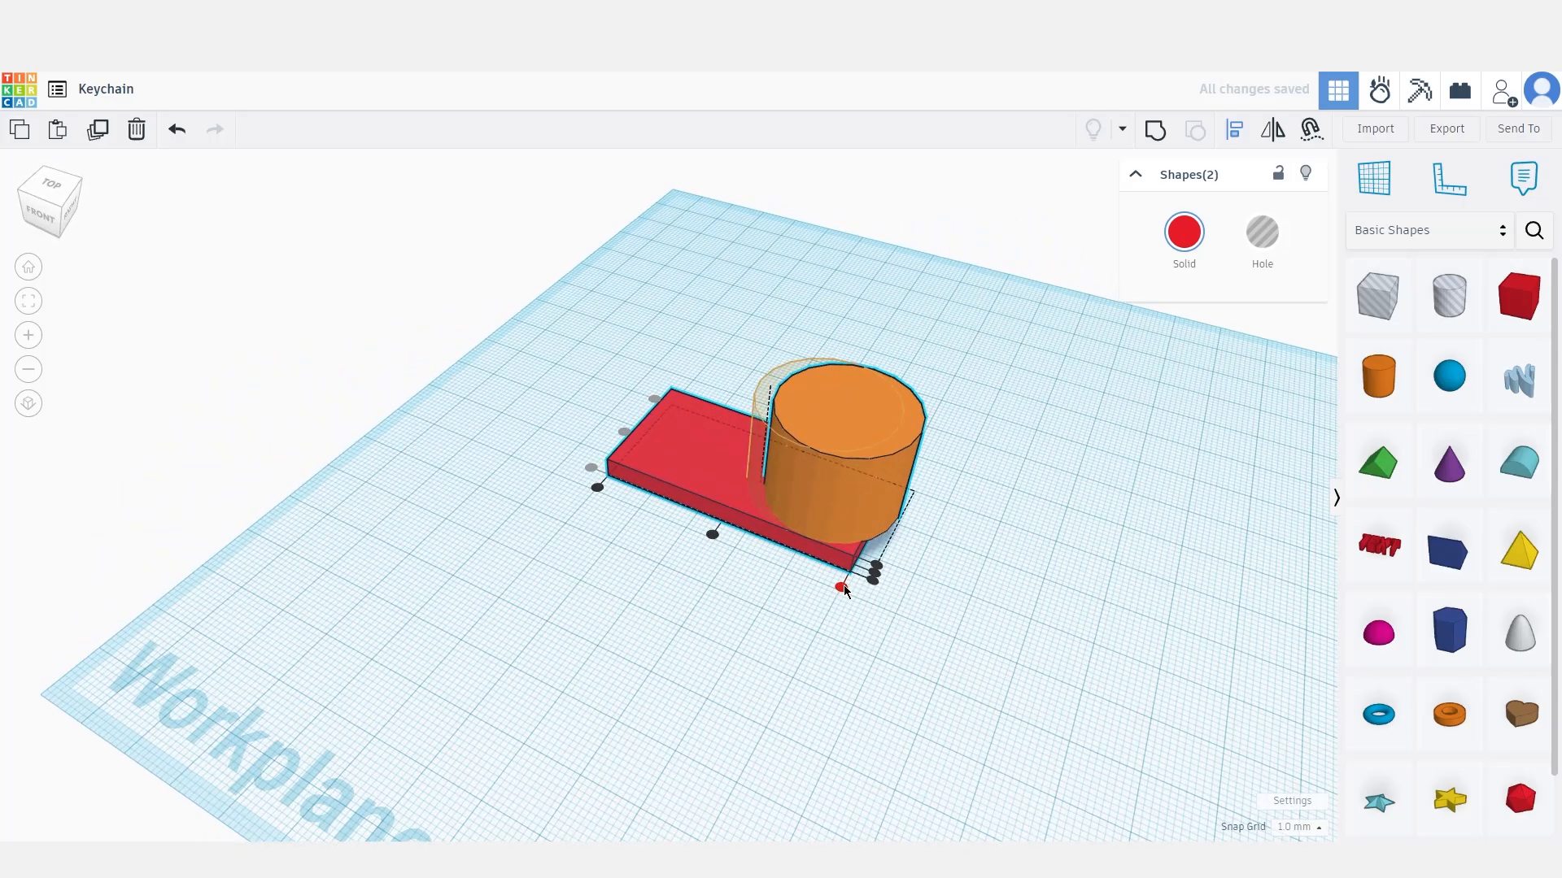
scroll(1012, 407, up, 5)
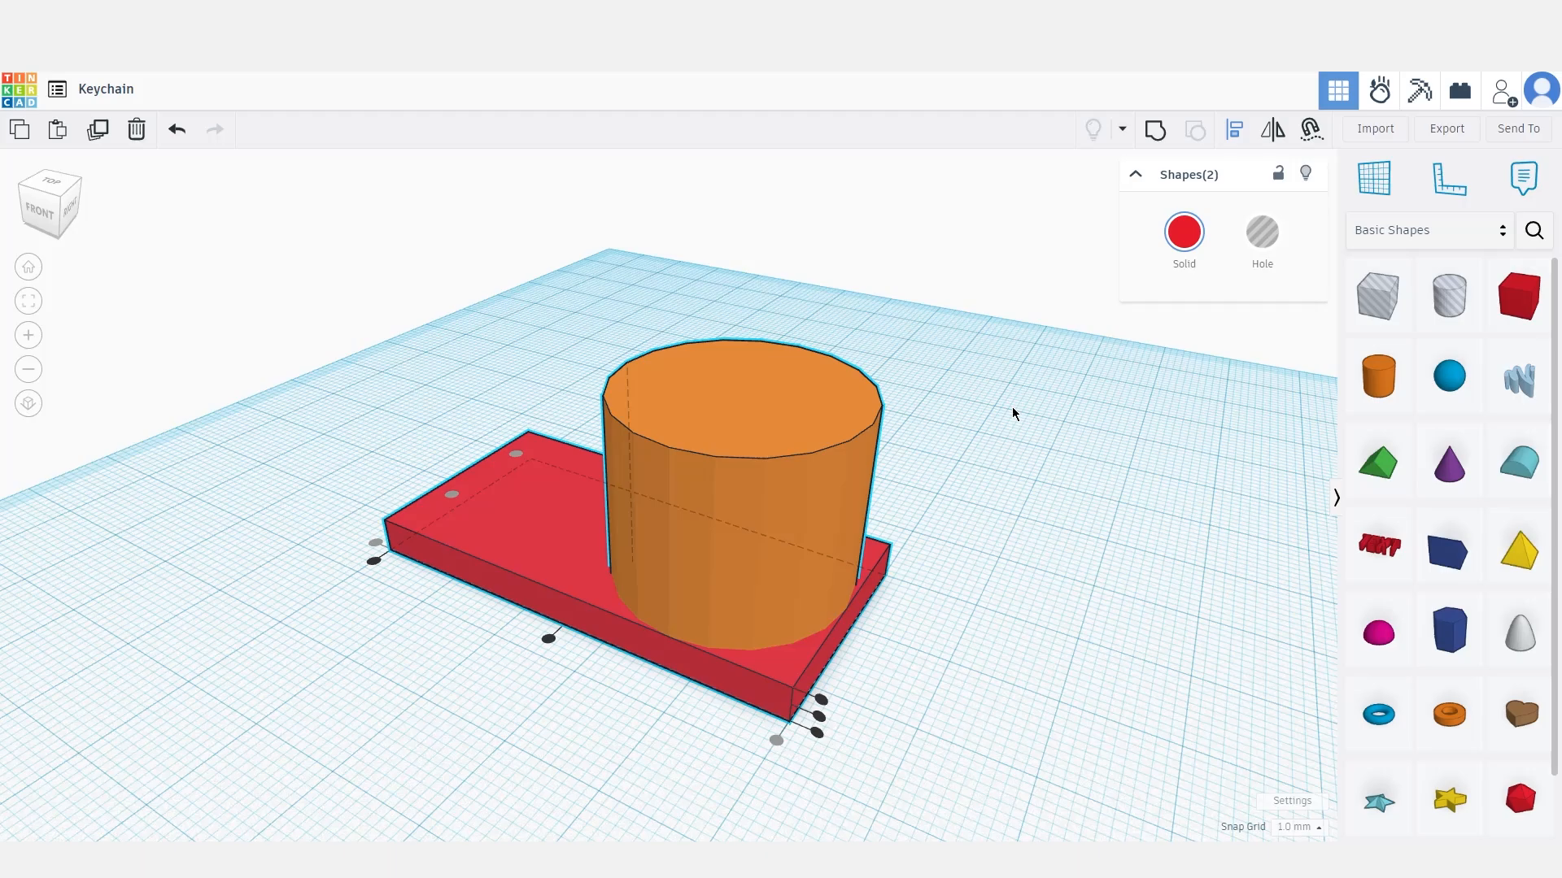
Place the workplane on the cylinder's upper face and add a box on it
click(1390, 189)
click(748, 379)
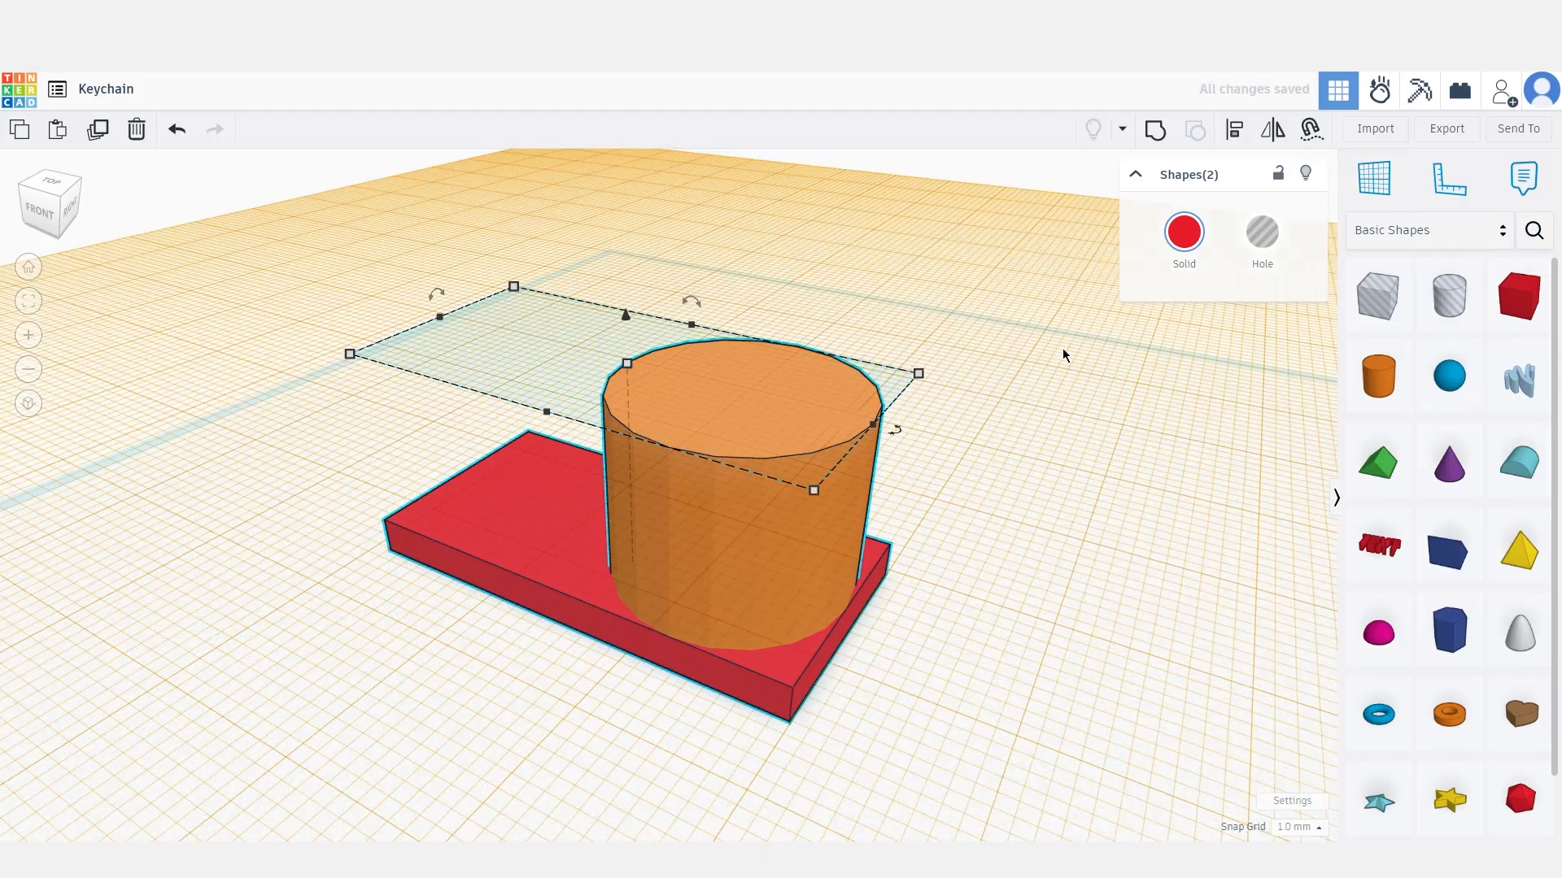
drag(1534, 300, 747, 405)
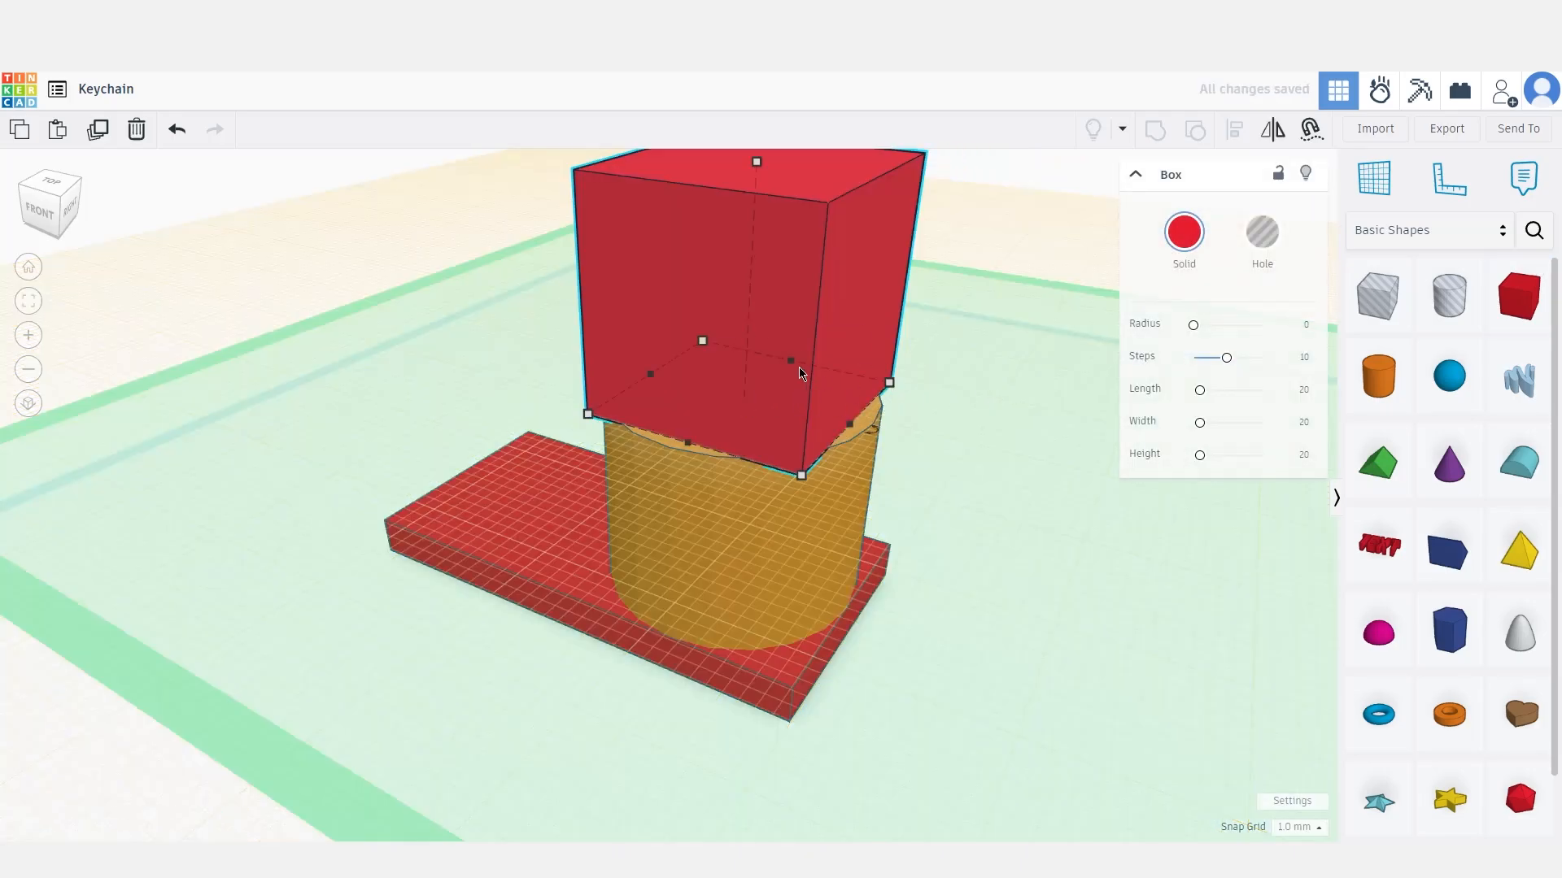
Set the box's width to 12.5 mm, height to 10 mm and length to 25 mm
click(1305, 423)
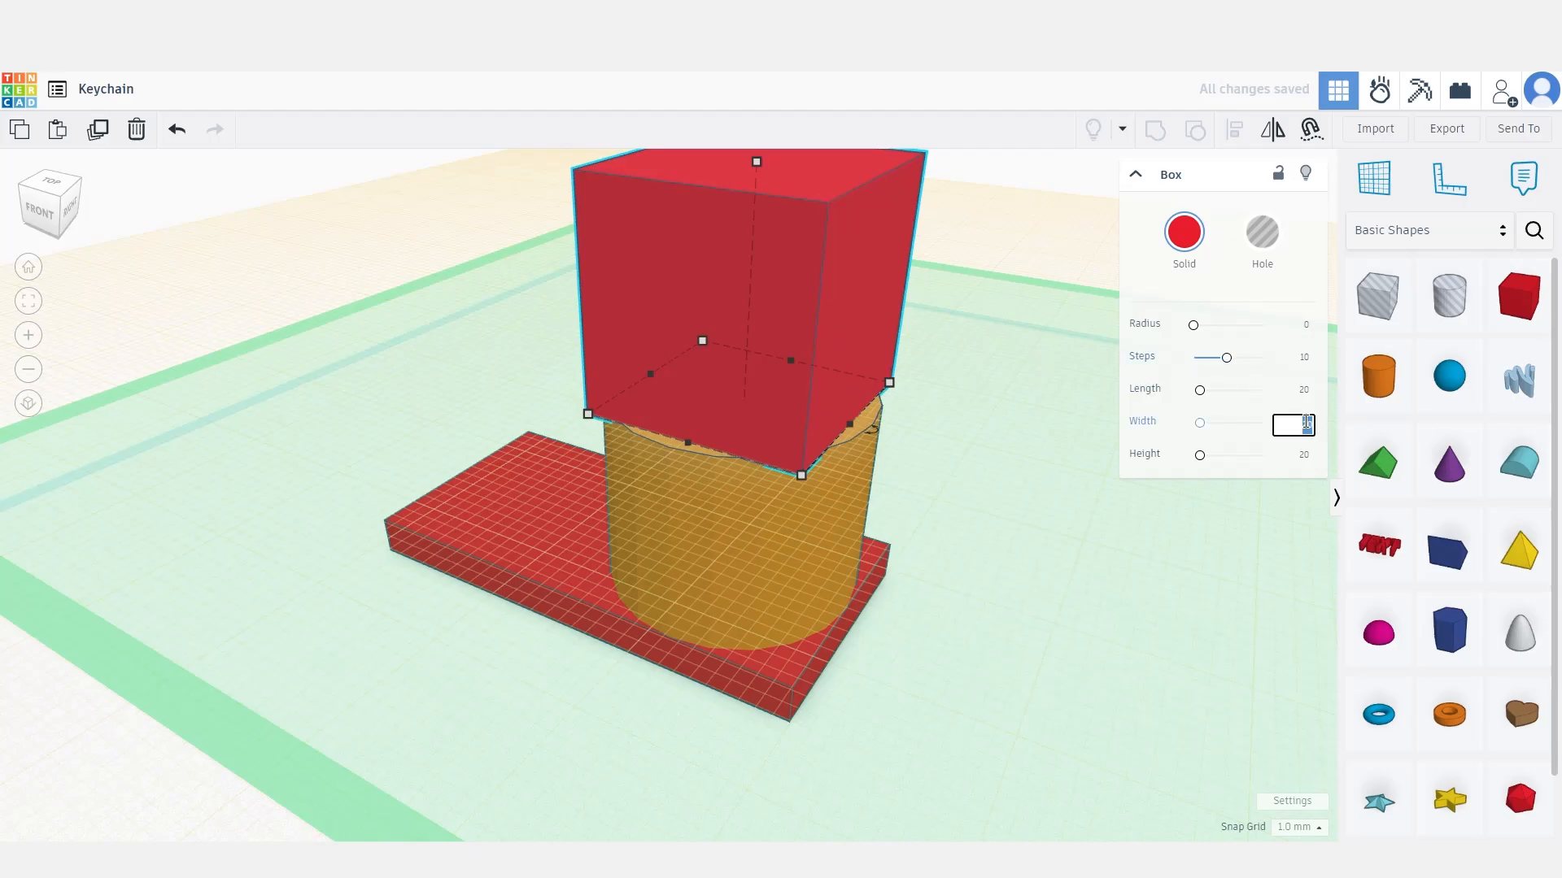
key(BackSpace)
text(12.5)
key(Return)
click(1303, 456)
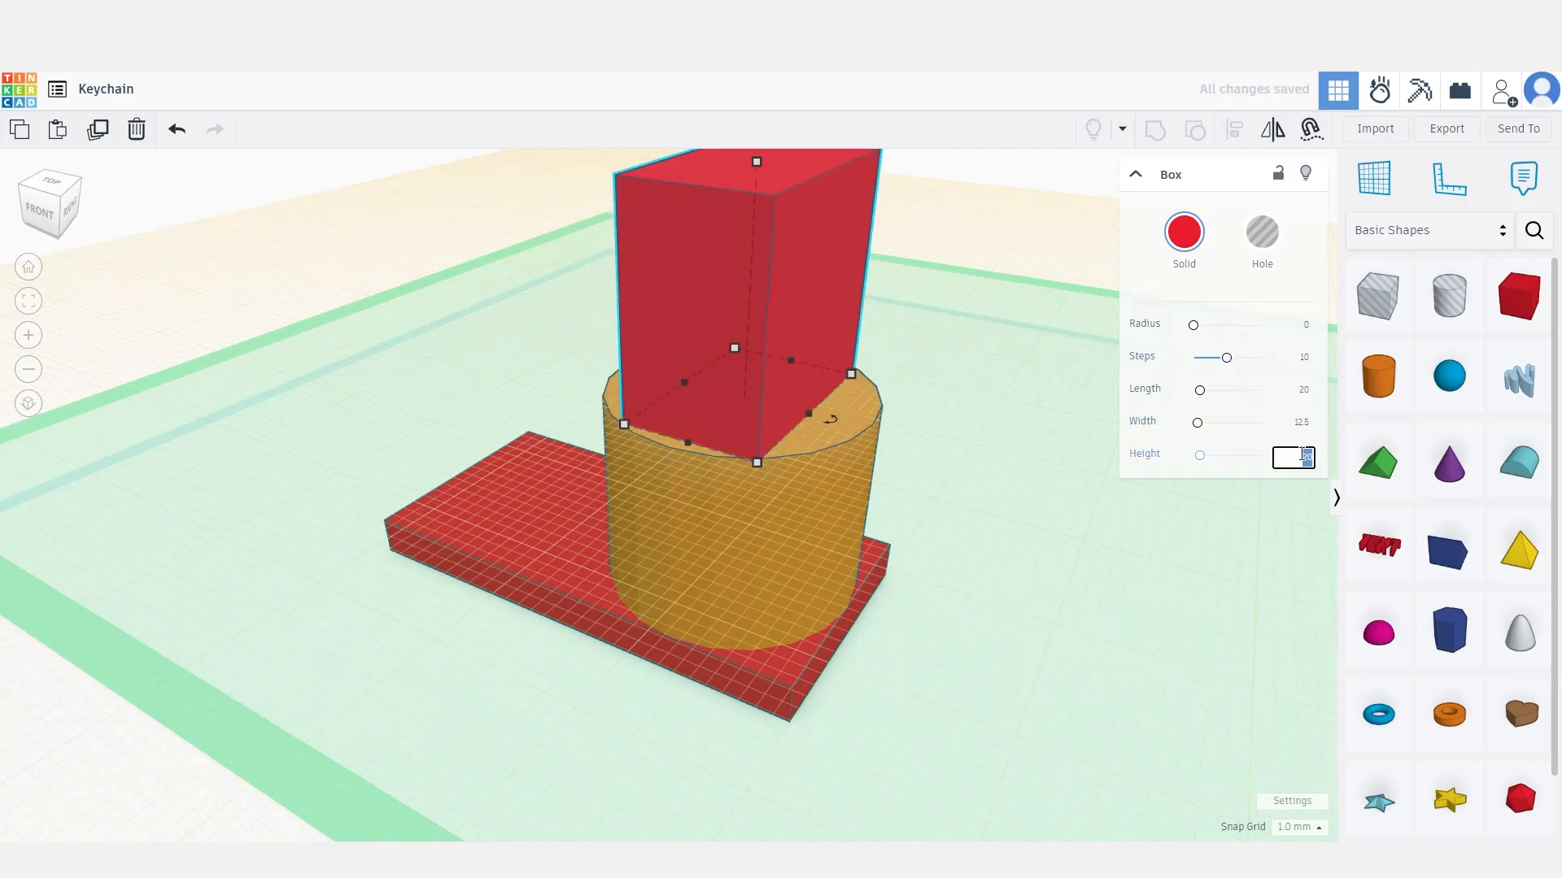
text(10)
key(Return)
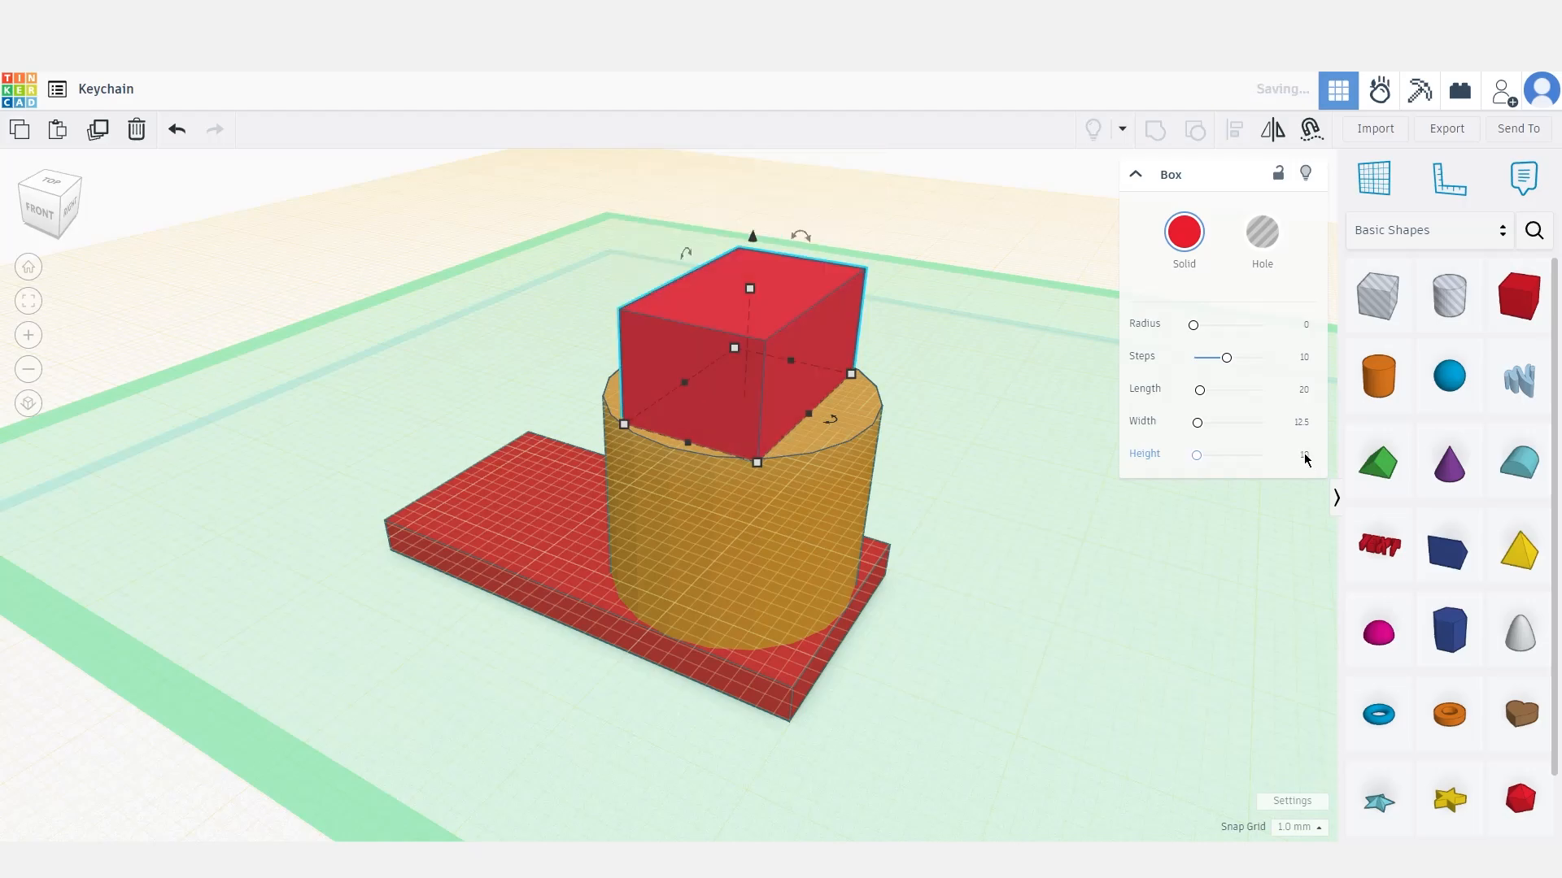
click(1301, 390)
text(12.5)
key(Return)
click(1007, 439)
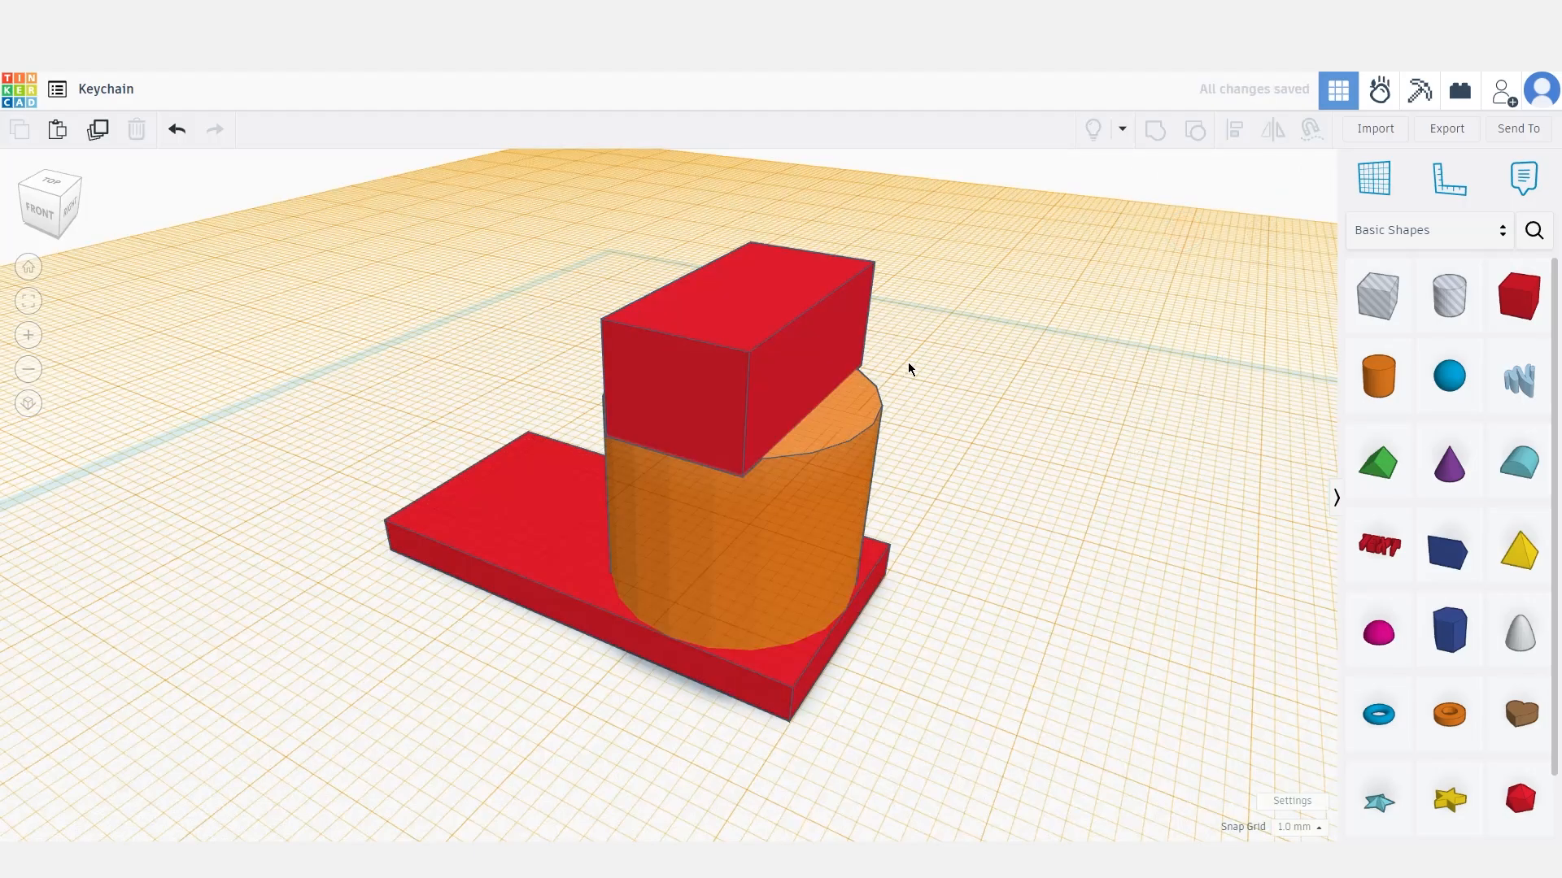
Return the workplane to the base grid and align the box with the cylinder, centred across its width and flush with its outer side
click(1374, 177)
click(1081, 641)
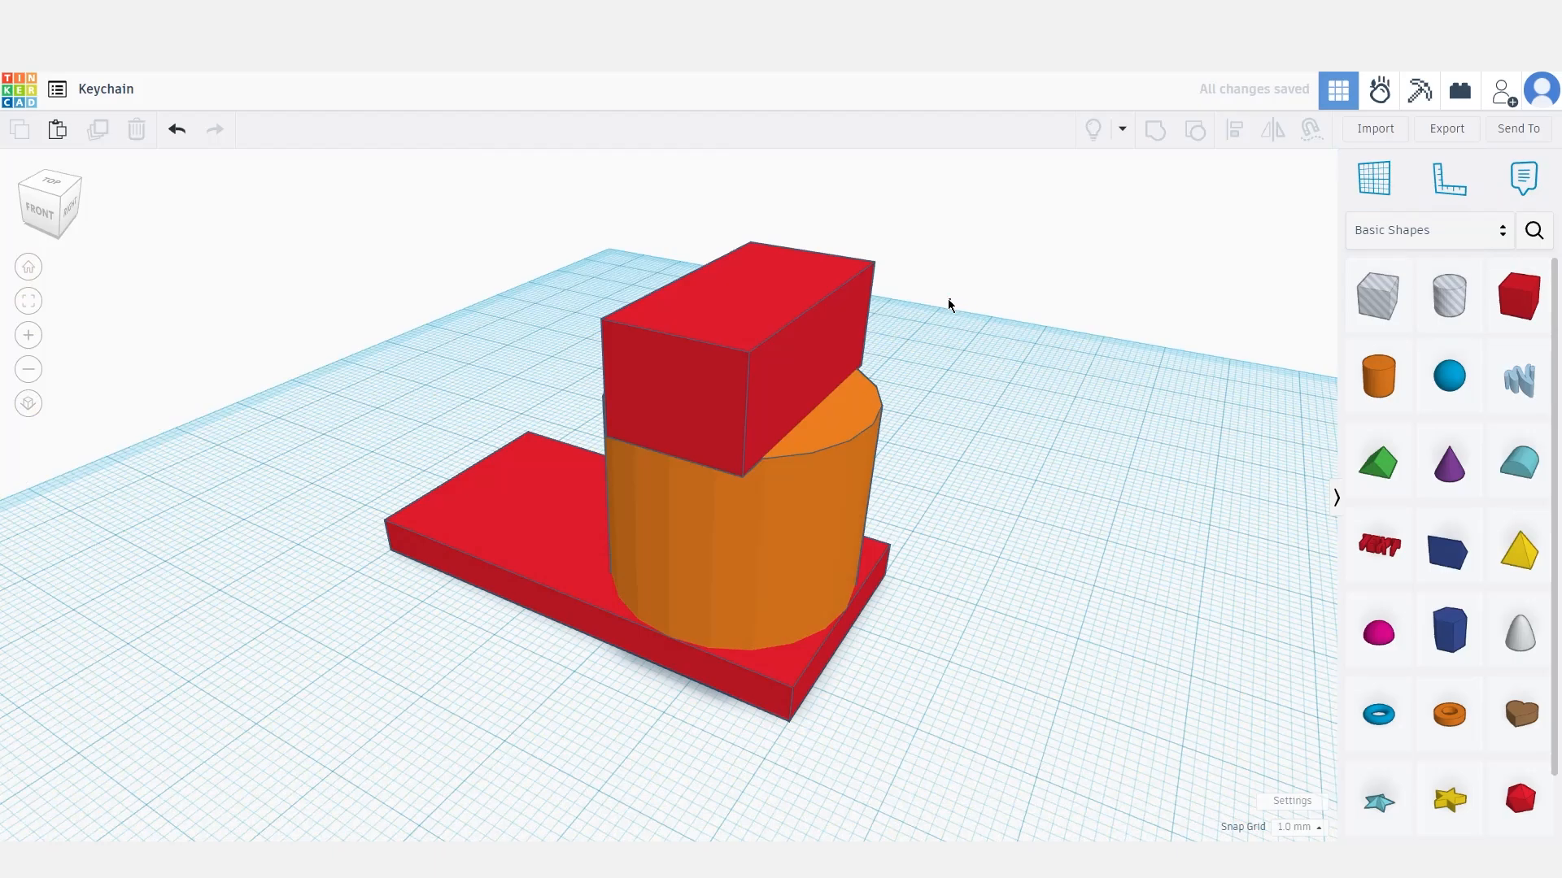
drag(948, 303, 871, 480)
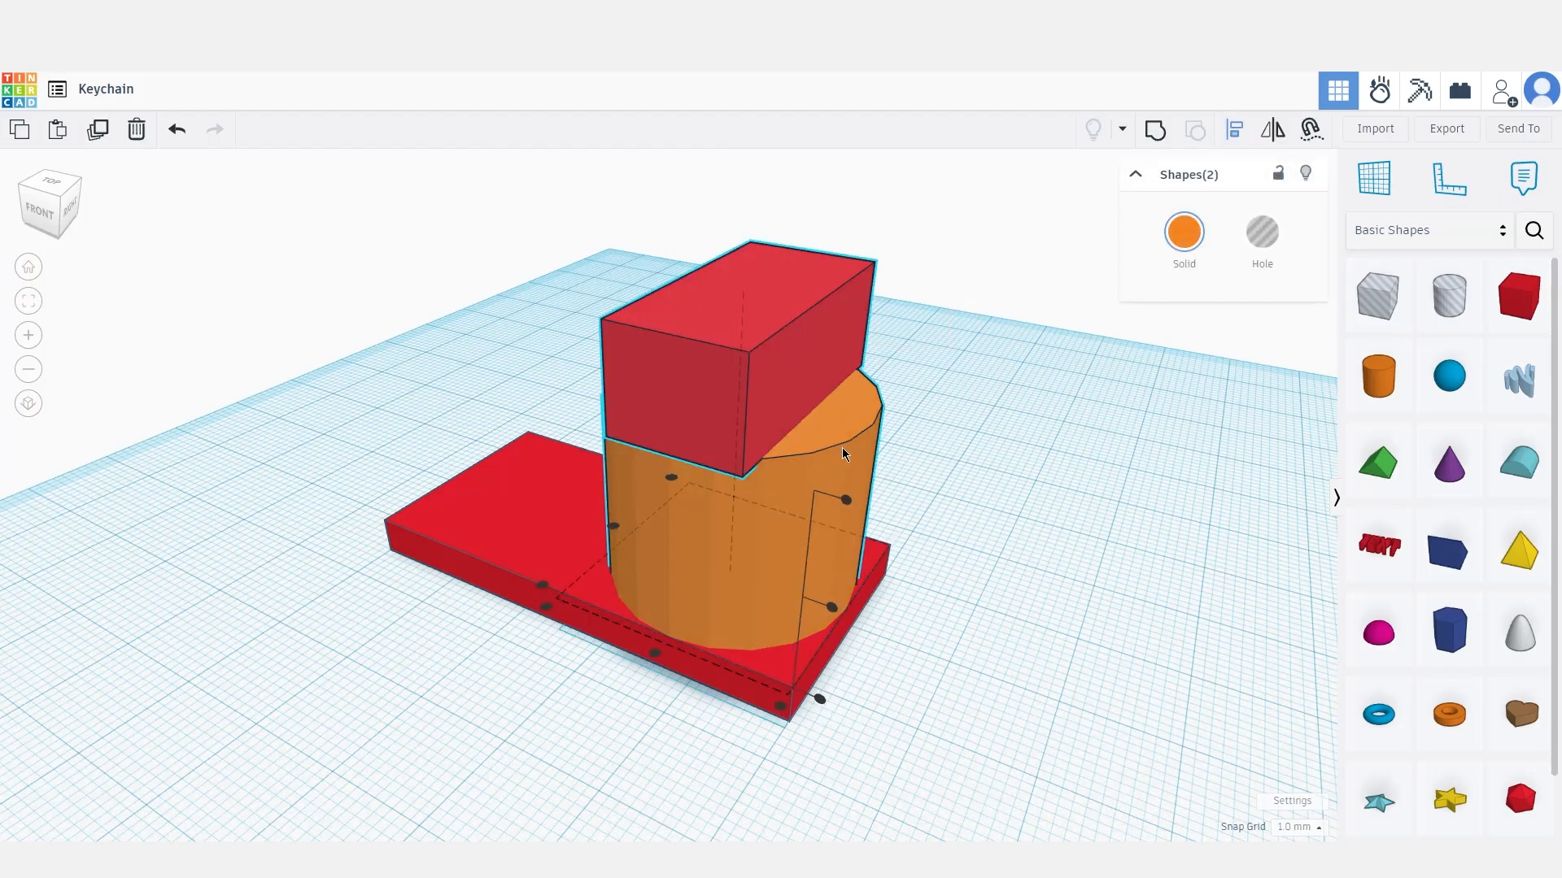
drag(831, 606, 832, 607)
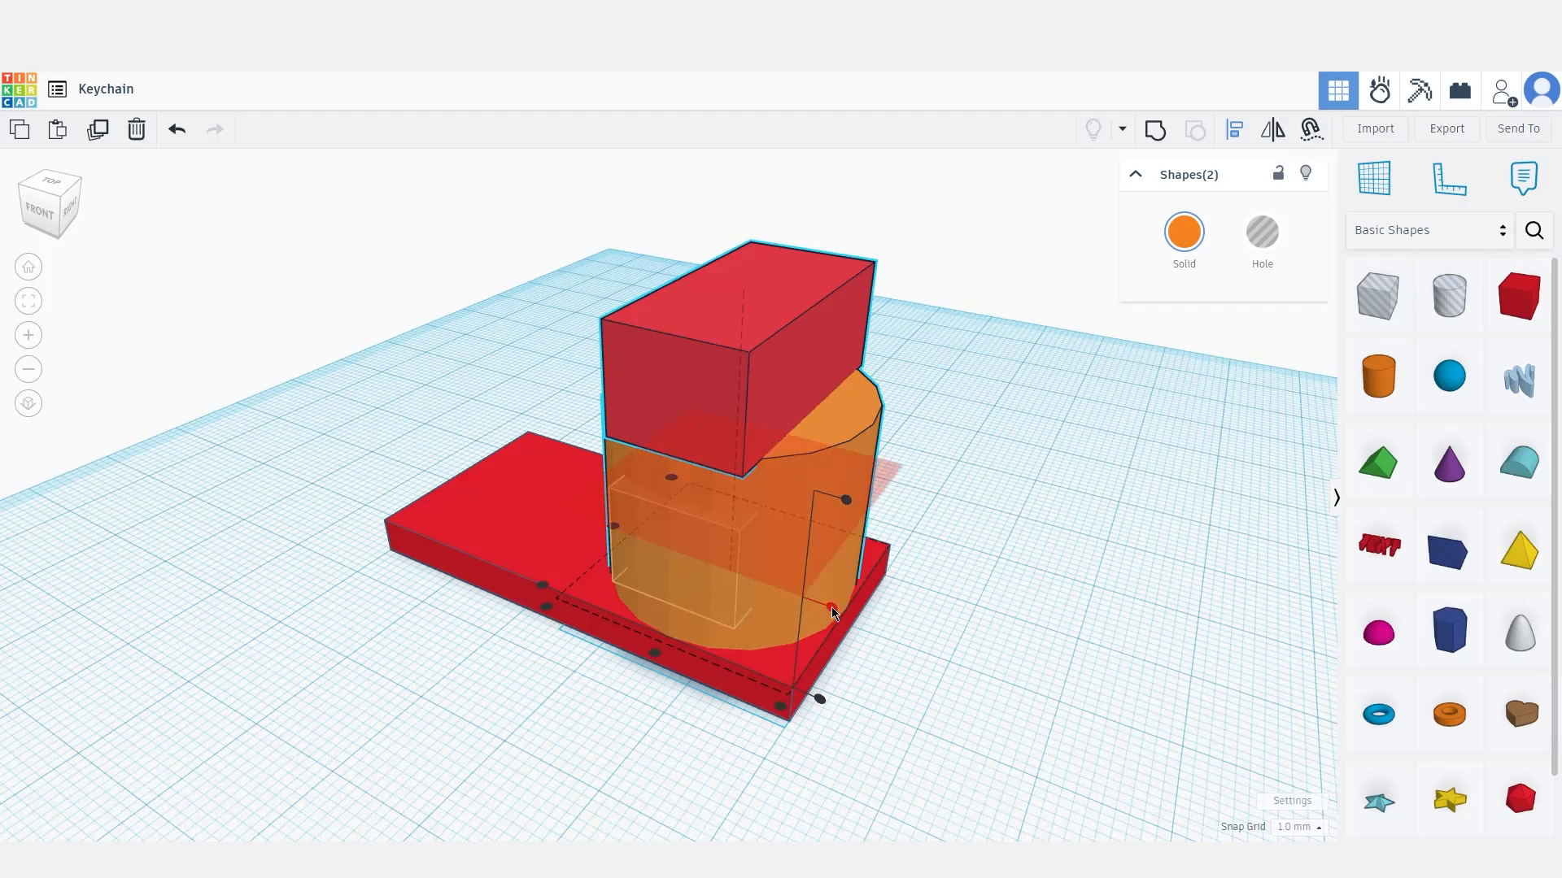
right_drag(976, 610, 1054, 565)
click(916, 608)
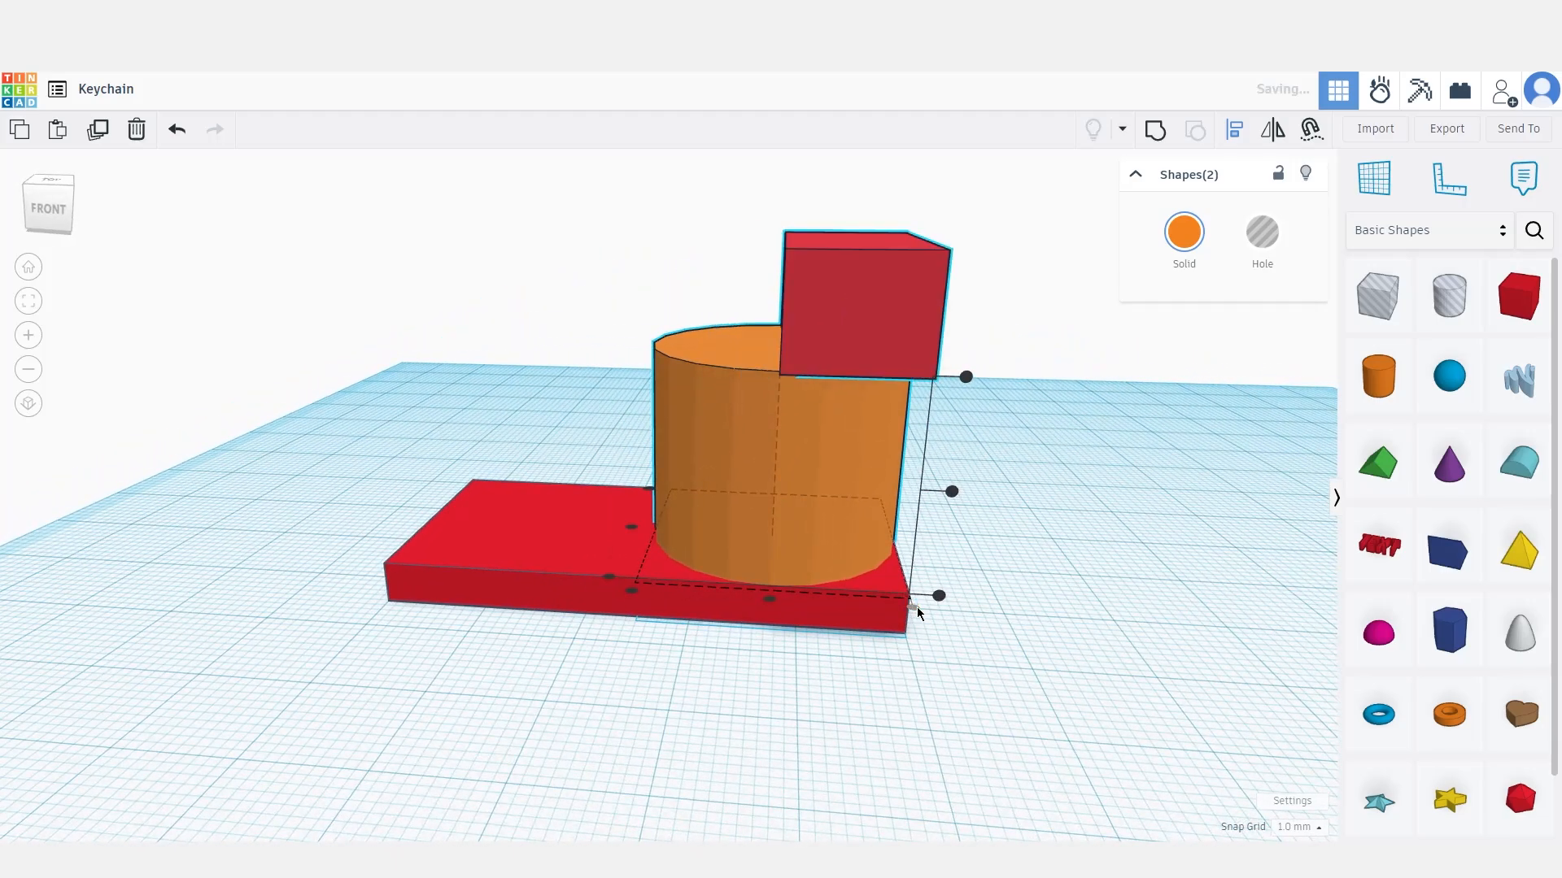
right_drag(917, 611, 1089, 589)
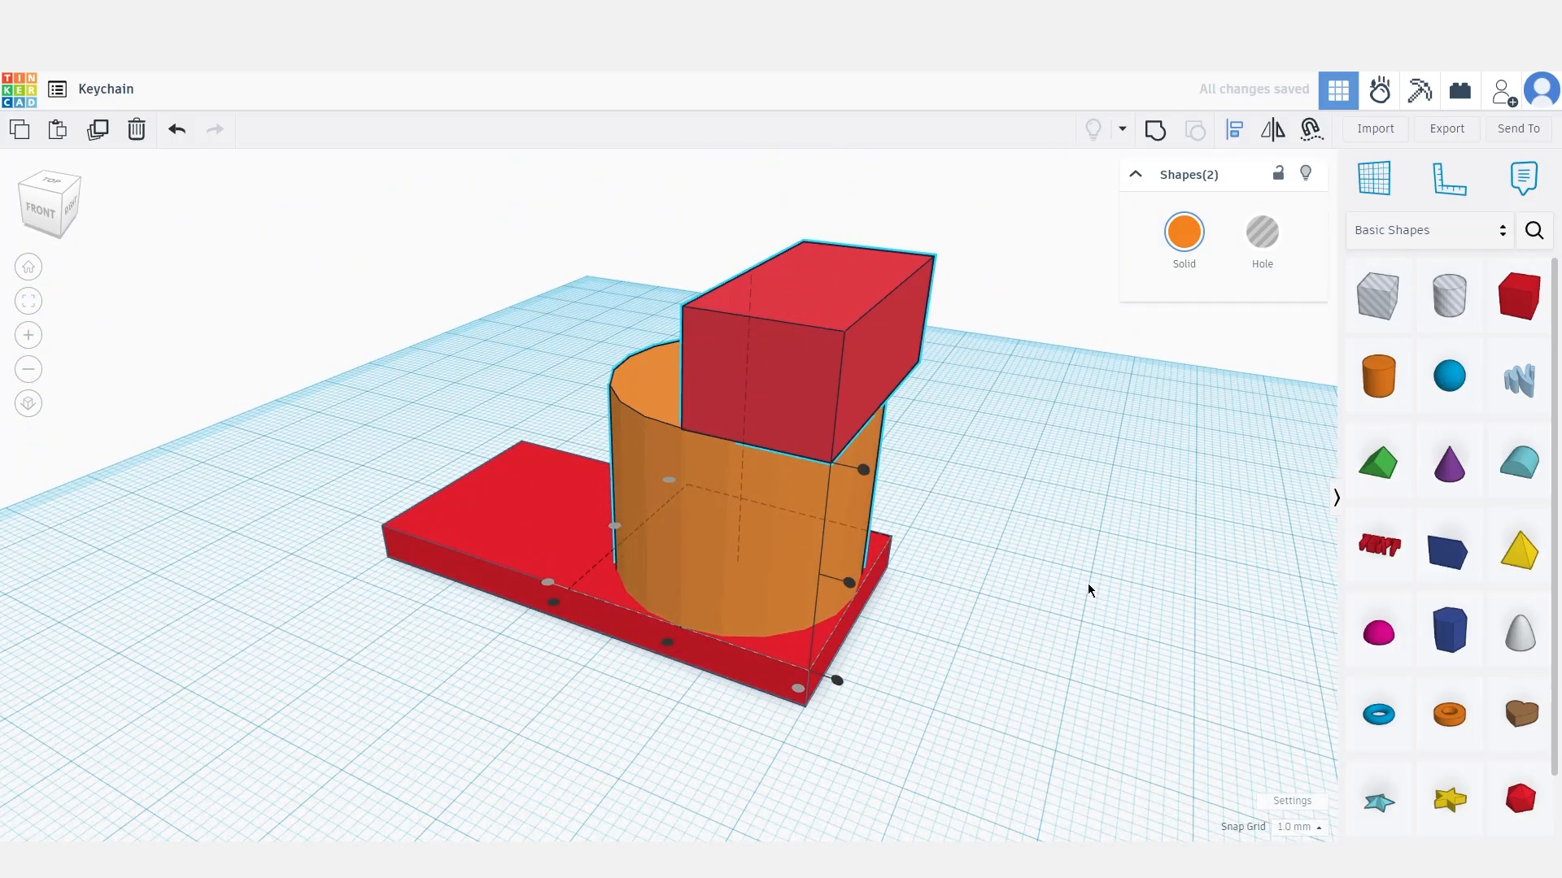
click(1087, 583)
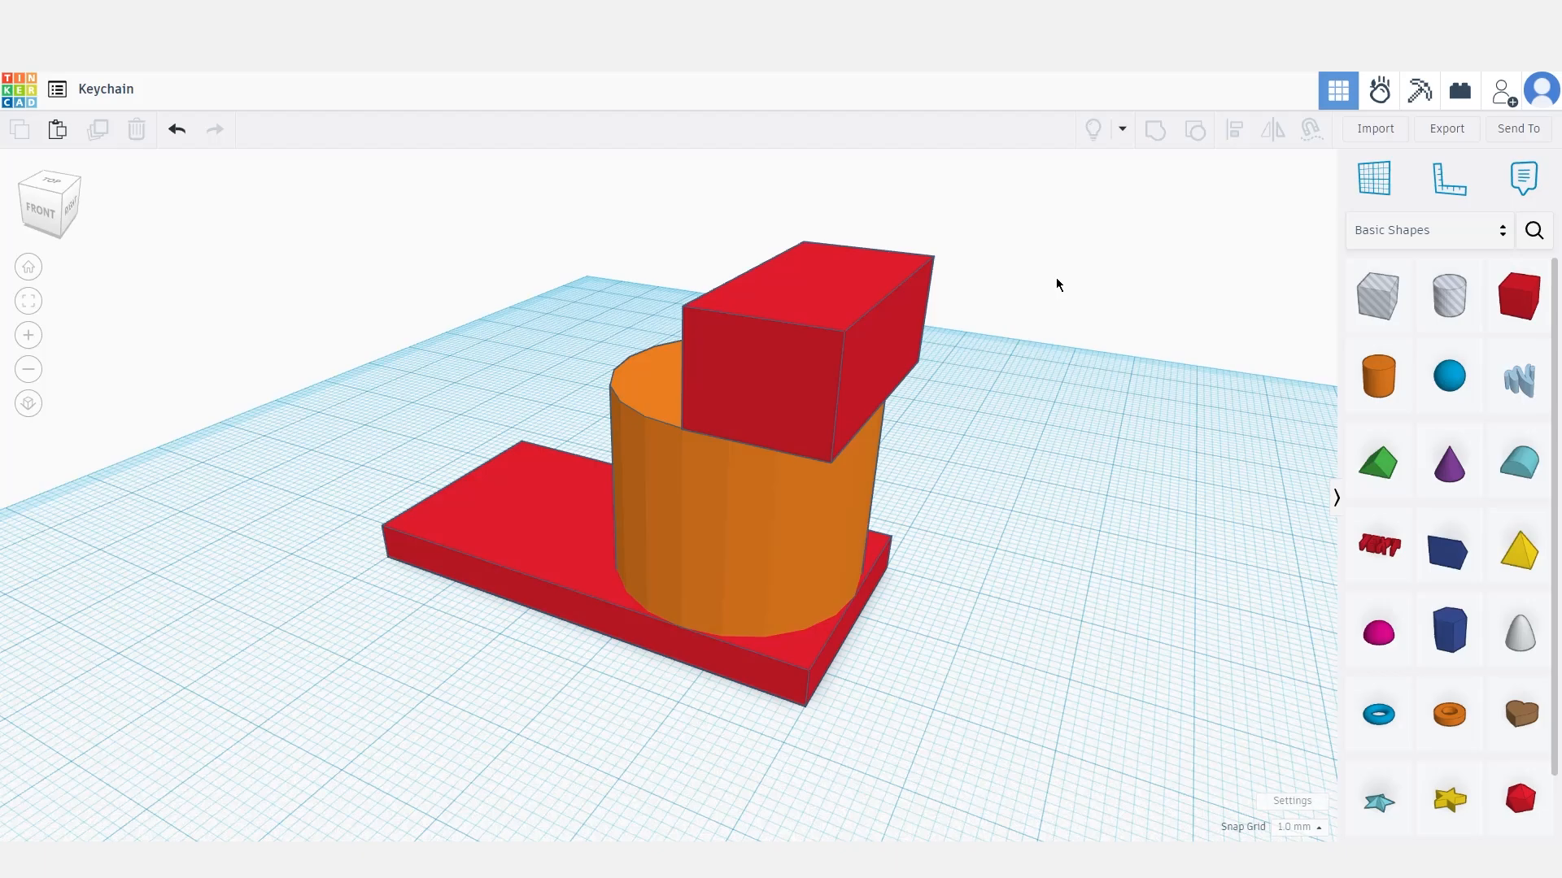
Lower the box into the cylinder until its upper face is level with the cylinder's upper face
right_drag(995, 411, 986, 352)
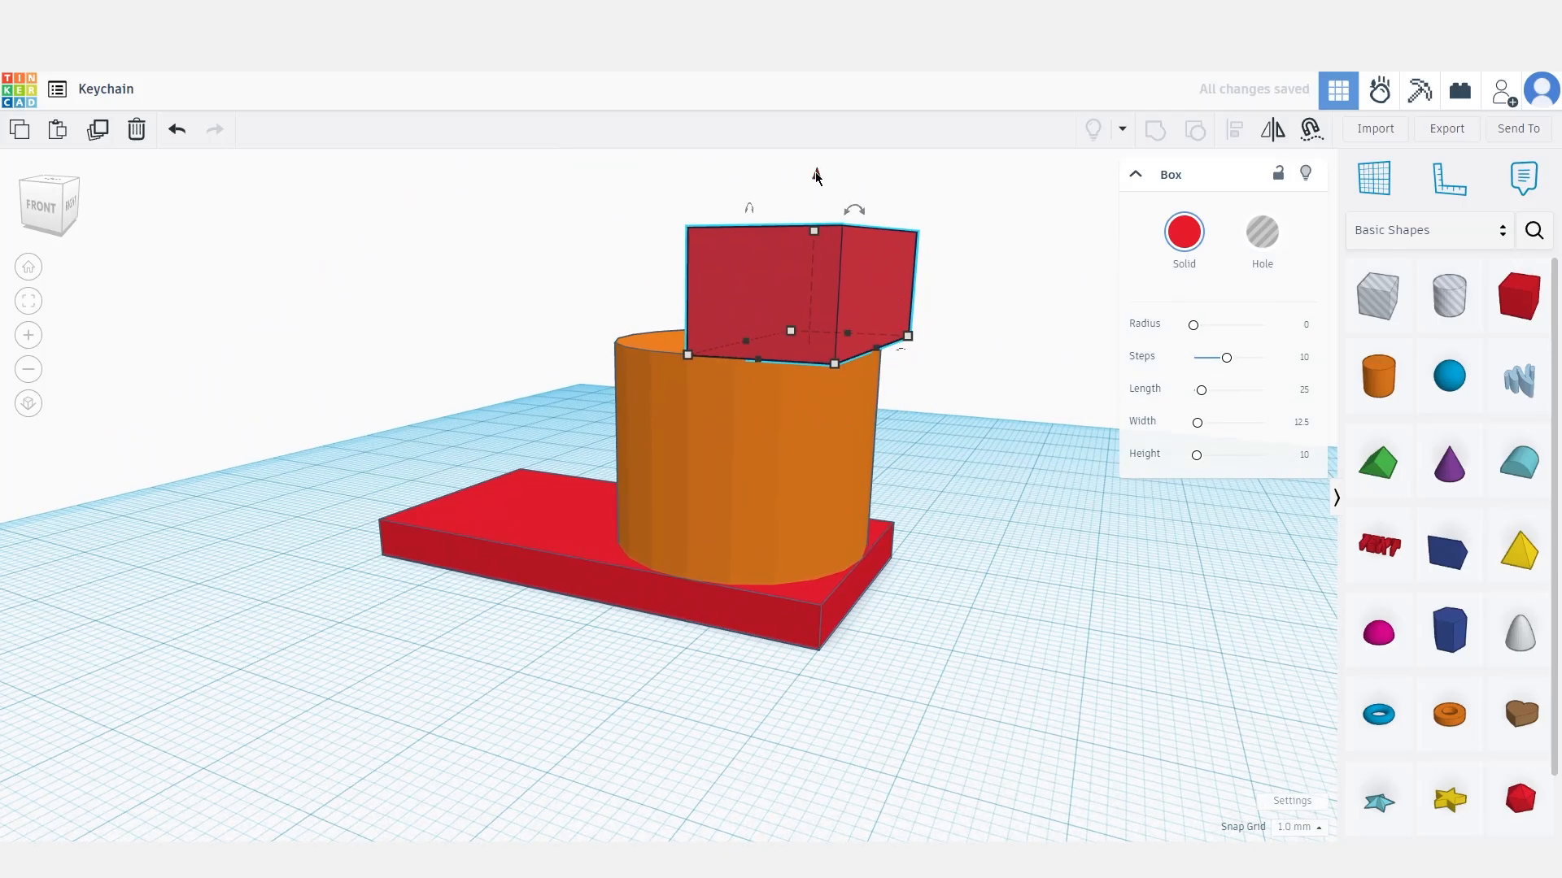
drag(817, 175, 812, 293)
click(680, 316)
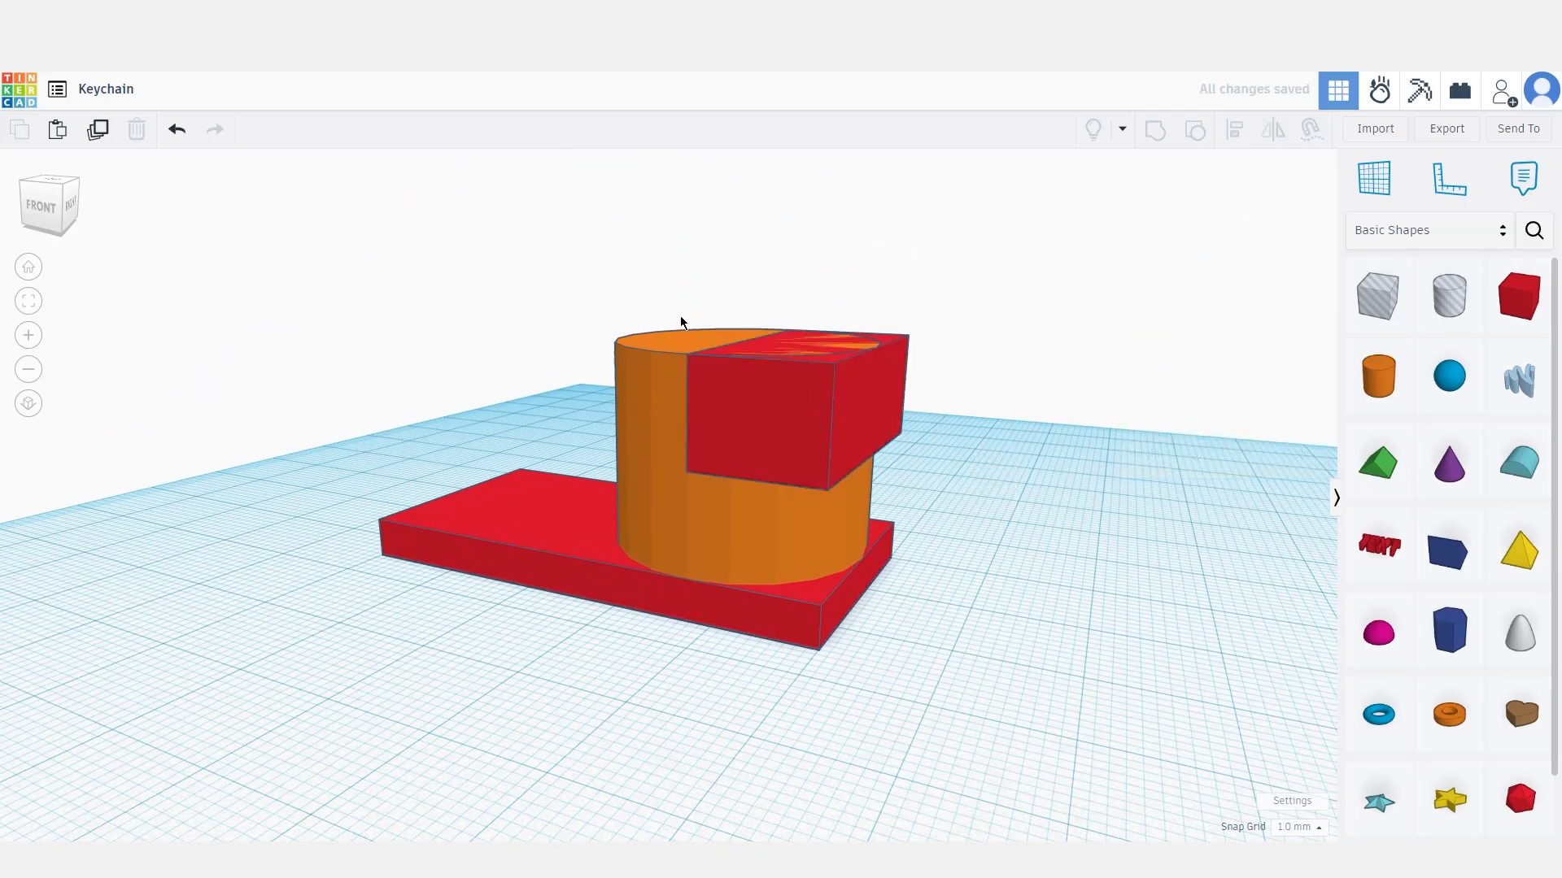
Turn the large cylinder into a hole and group it with the box to cut a concave half-round piece
click(660, 368)
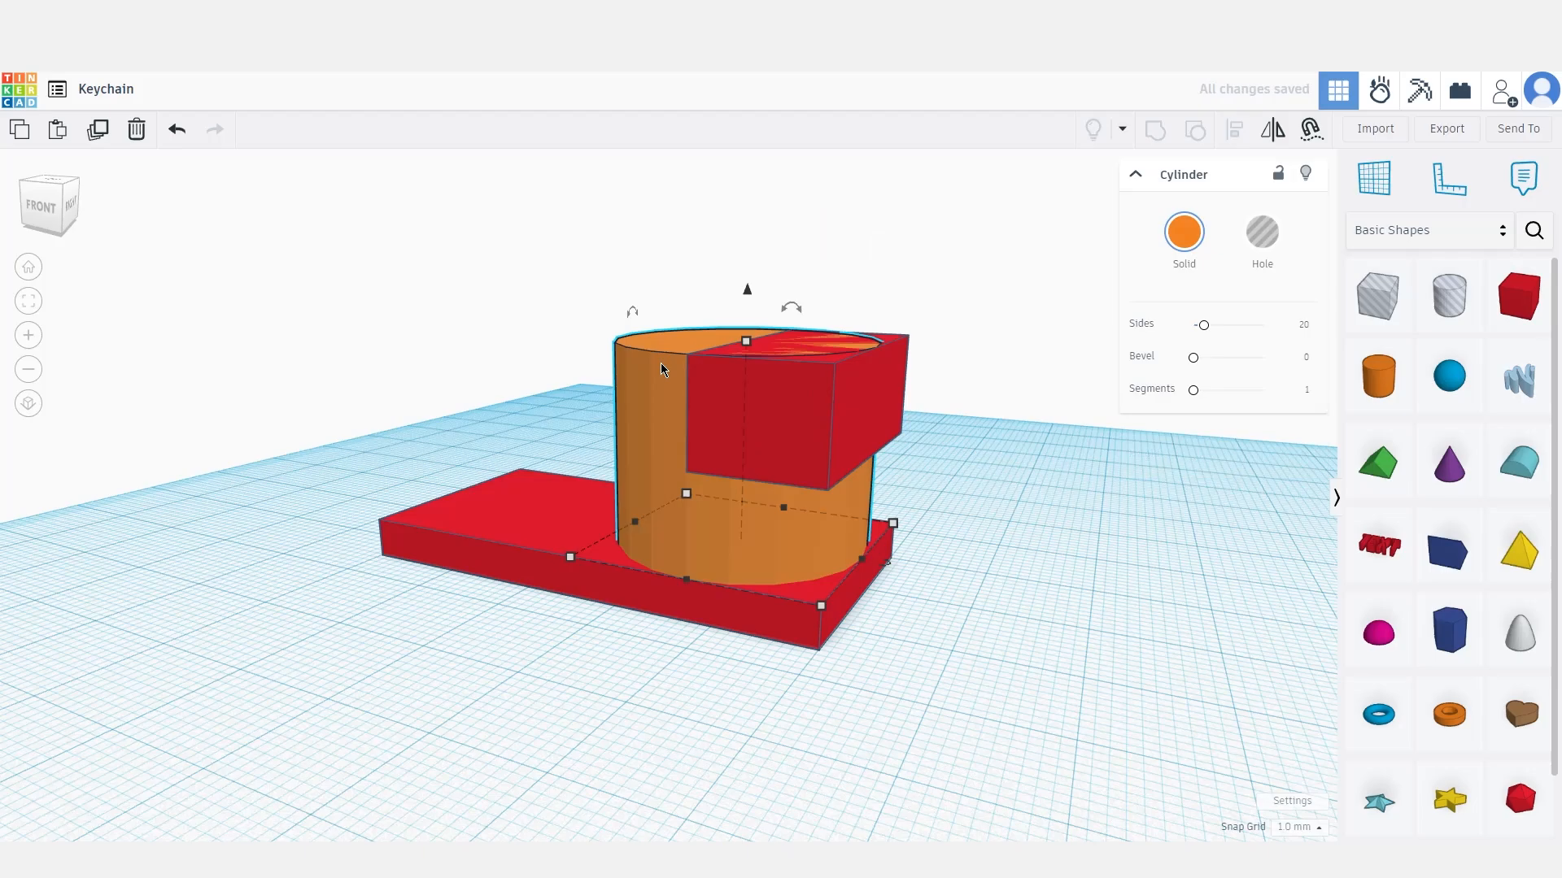
click(1262, 235)
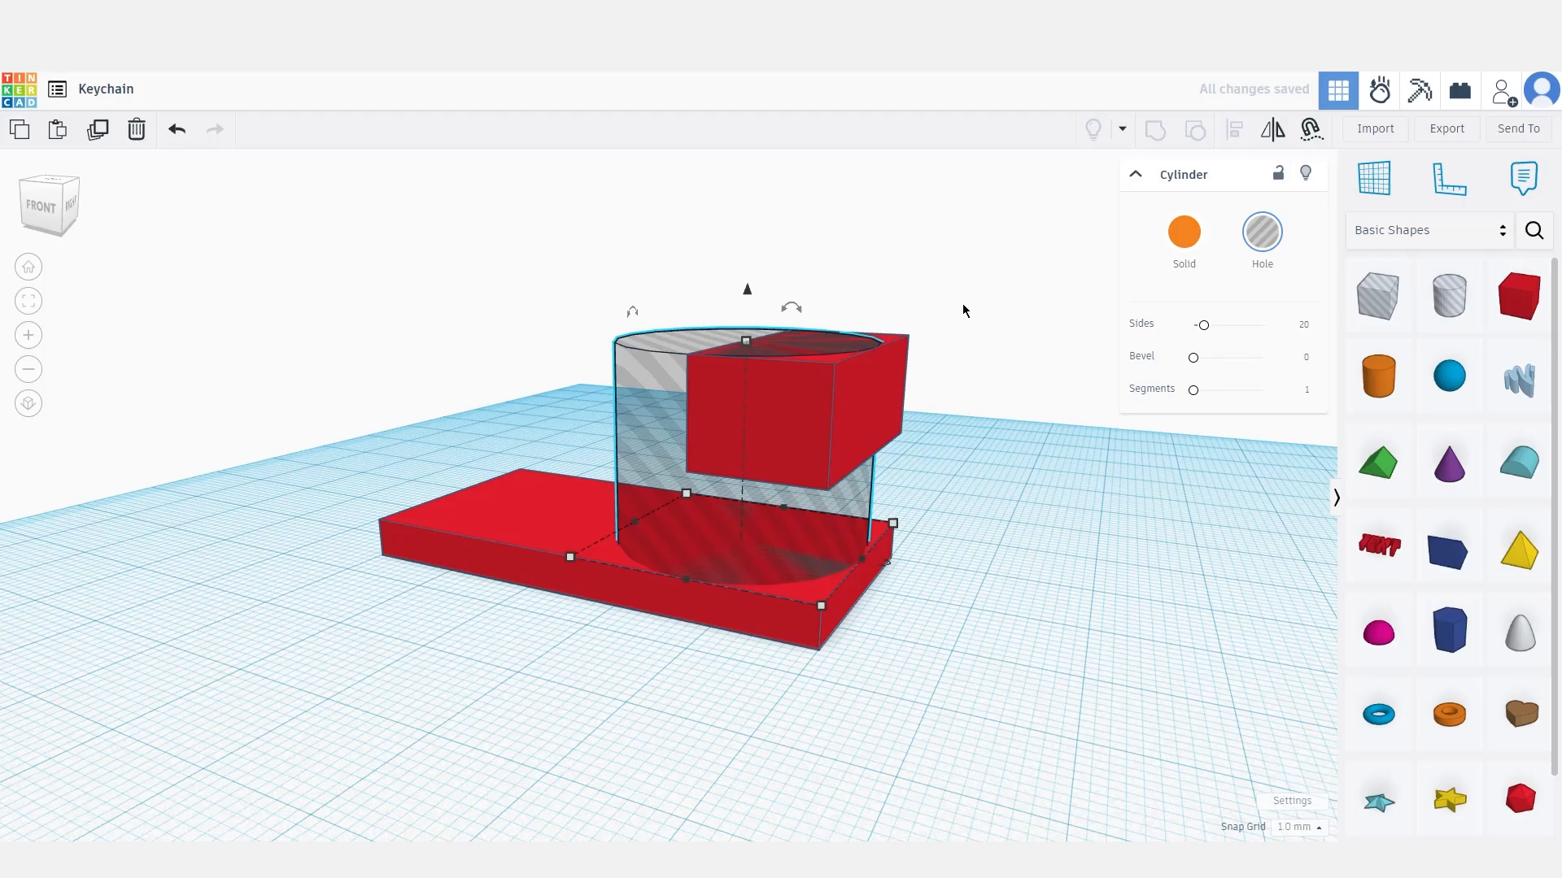
drag(984, 295, 706, 404)
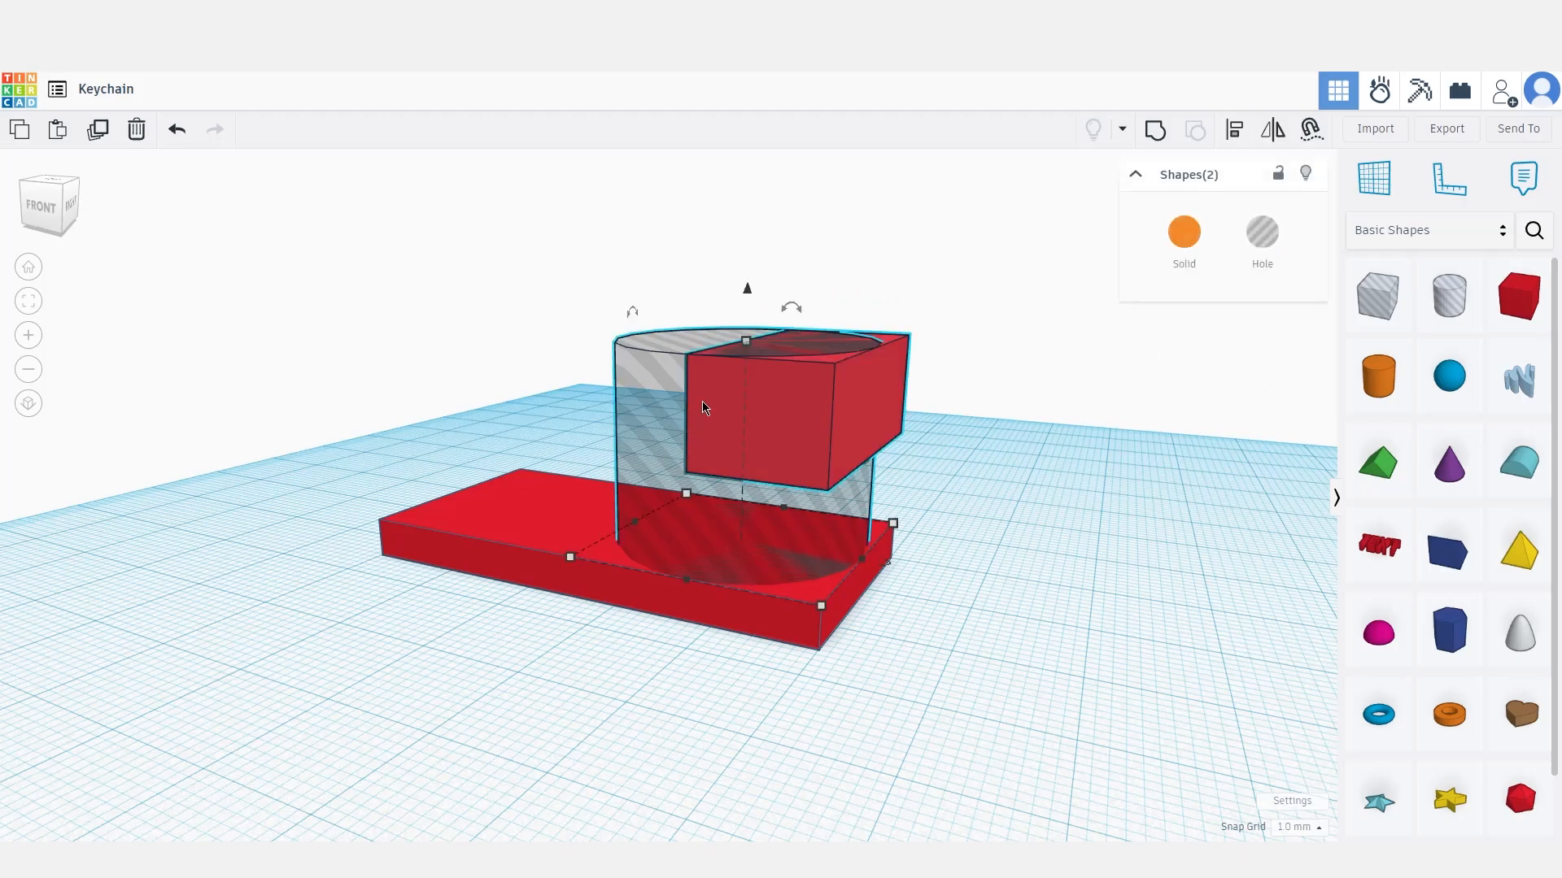
click(1159, 133)
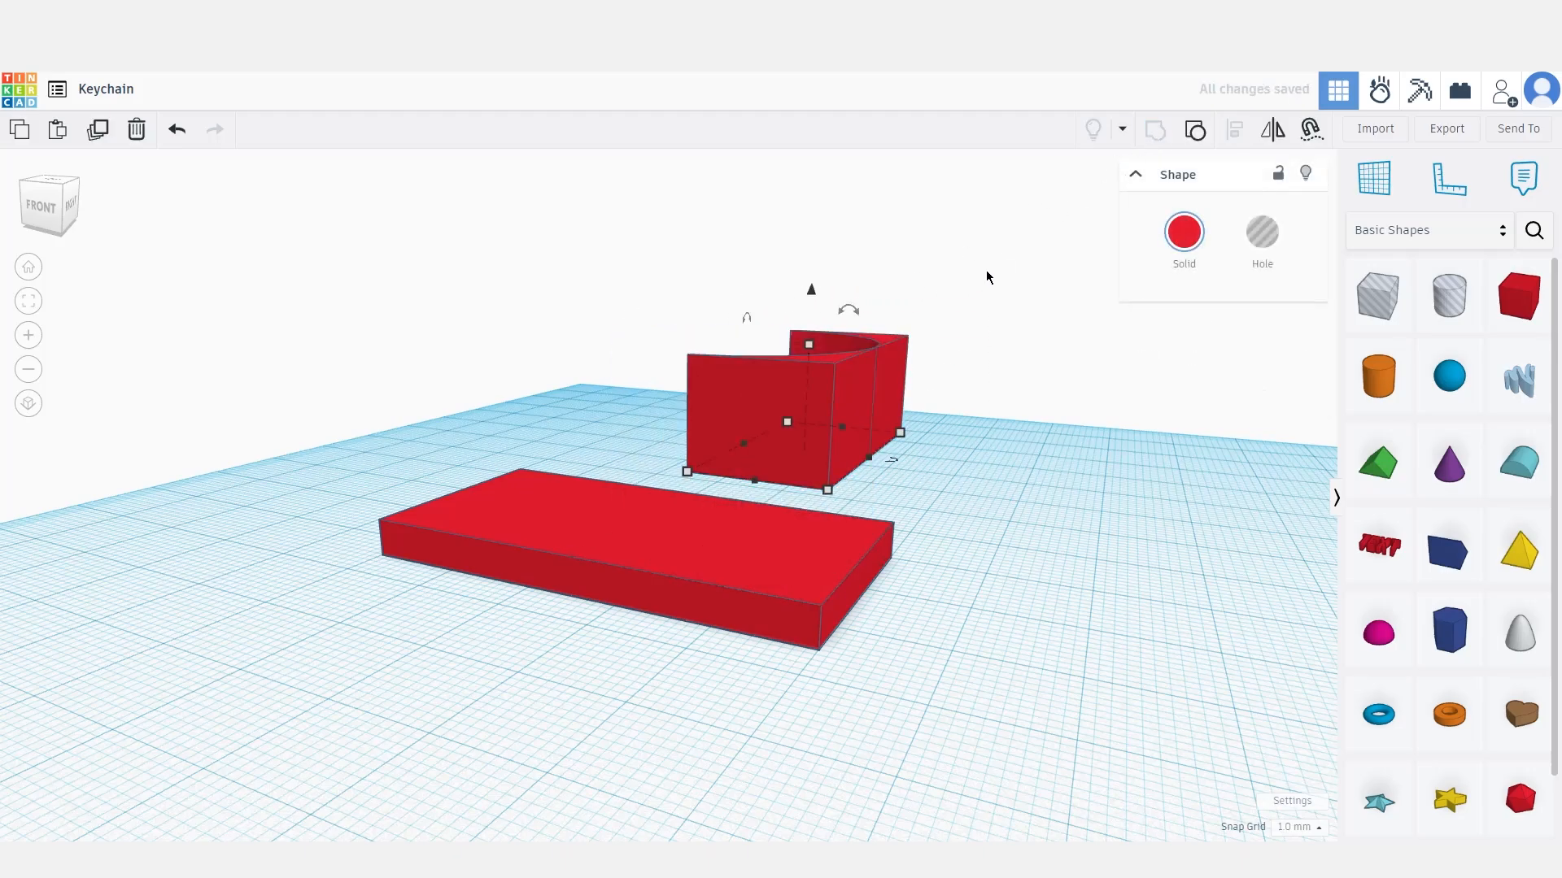
Lower the concave piece onto the plate's end so it passes through the plate's full thickness
mouse_move(955, 360)
right_down()
mouse_move(999, 415)
mouse_move(943, 429)
mouse_move(966, 363)
right_up()
drag(819, 294, 794, 464)
click(953, 423)
right_drag(953, 423, 967, 465)
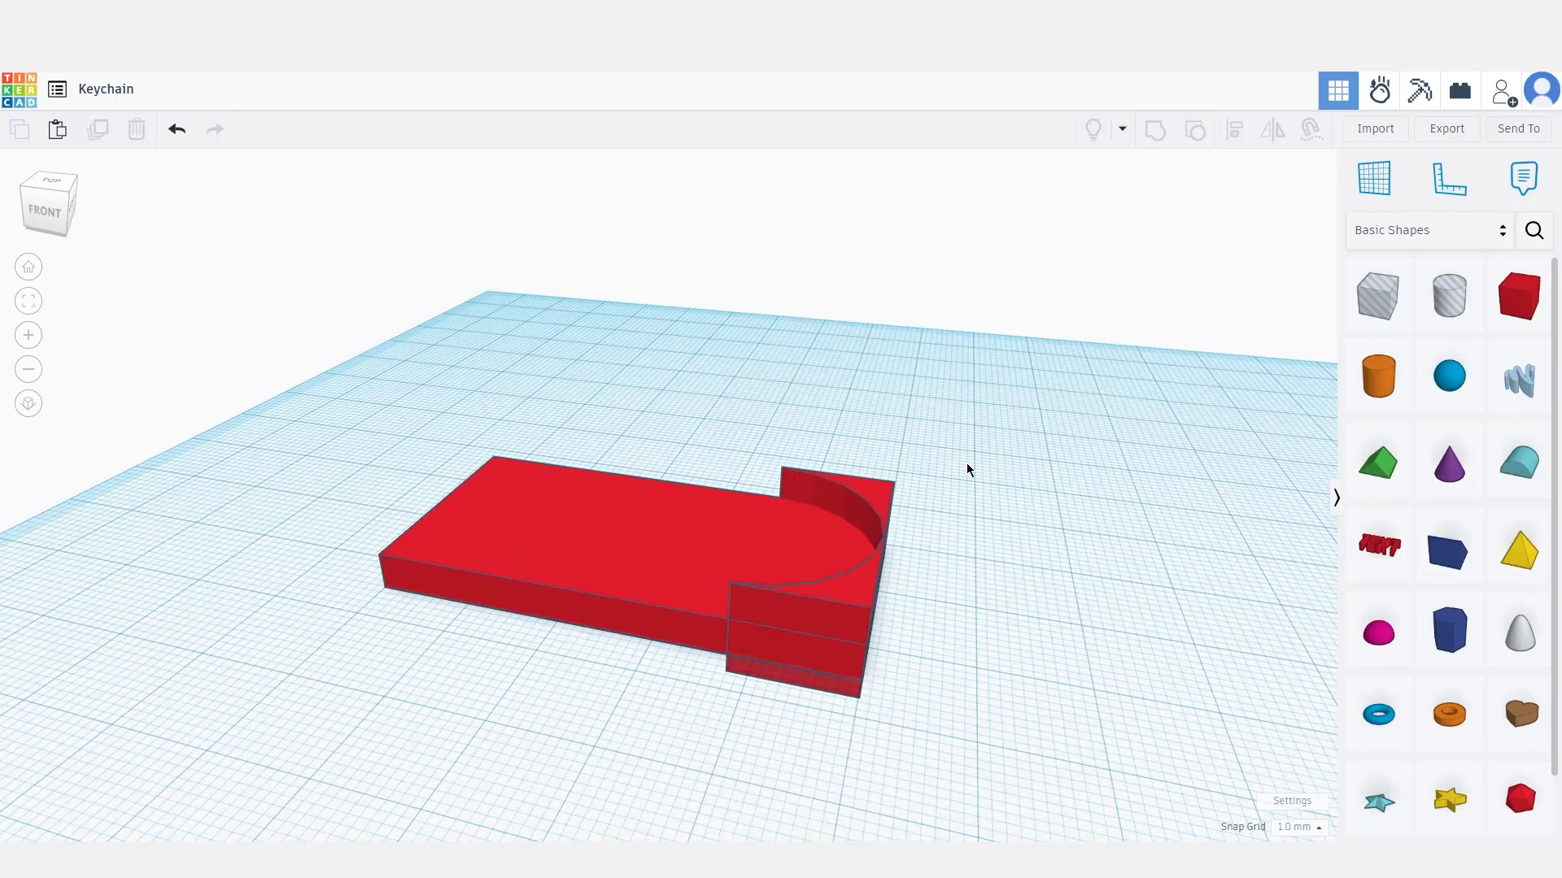
Turn the concave piece into a hole and group it with the plate to round off the plate's end
click(873, 492)
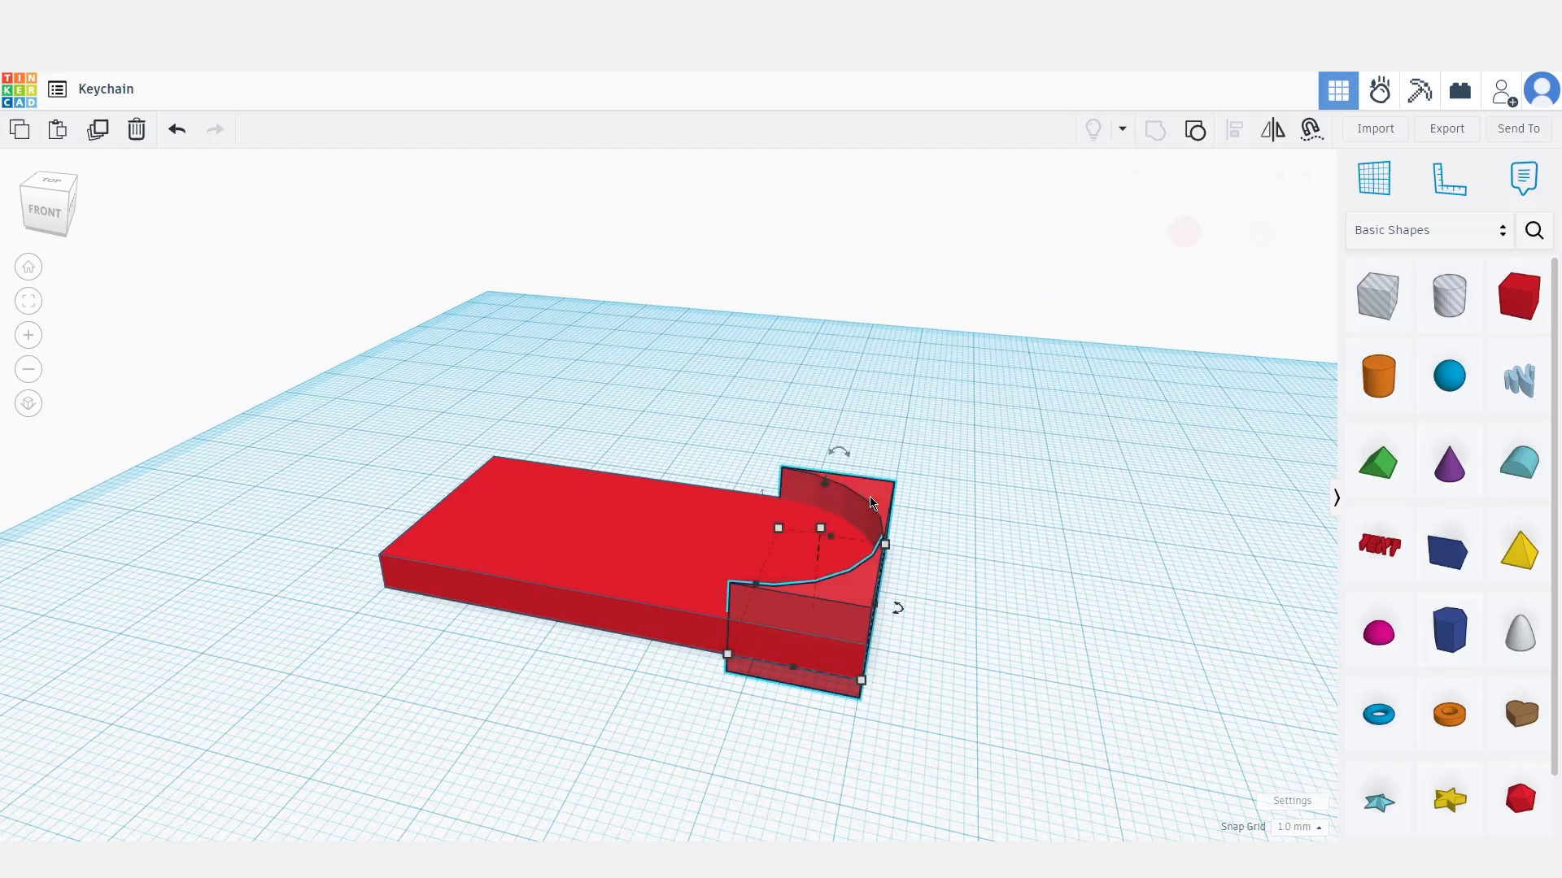
click(1263, 232)
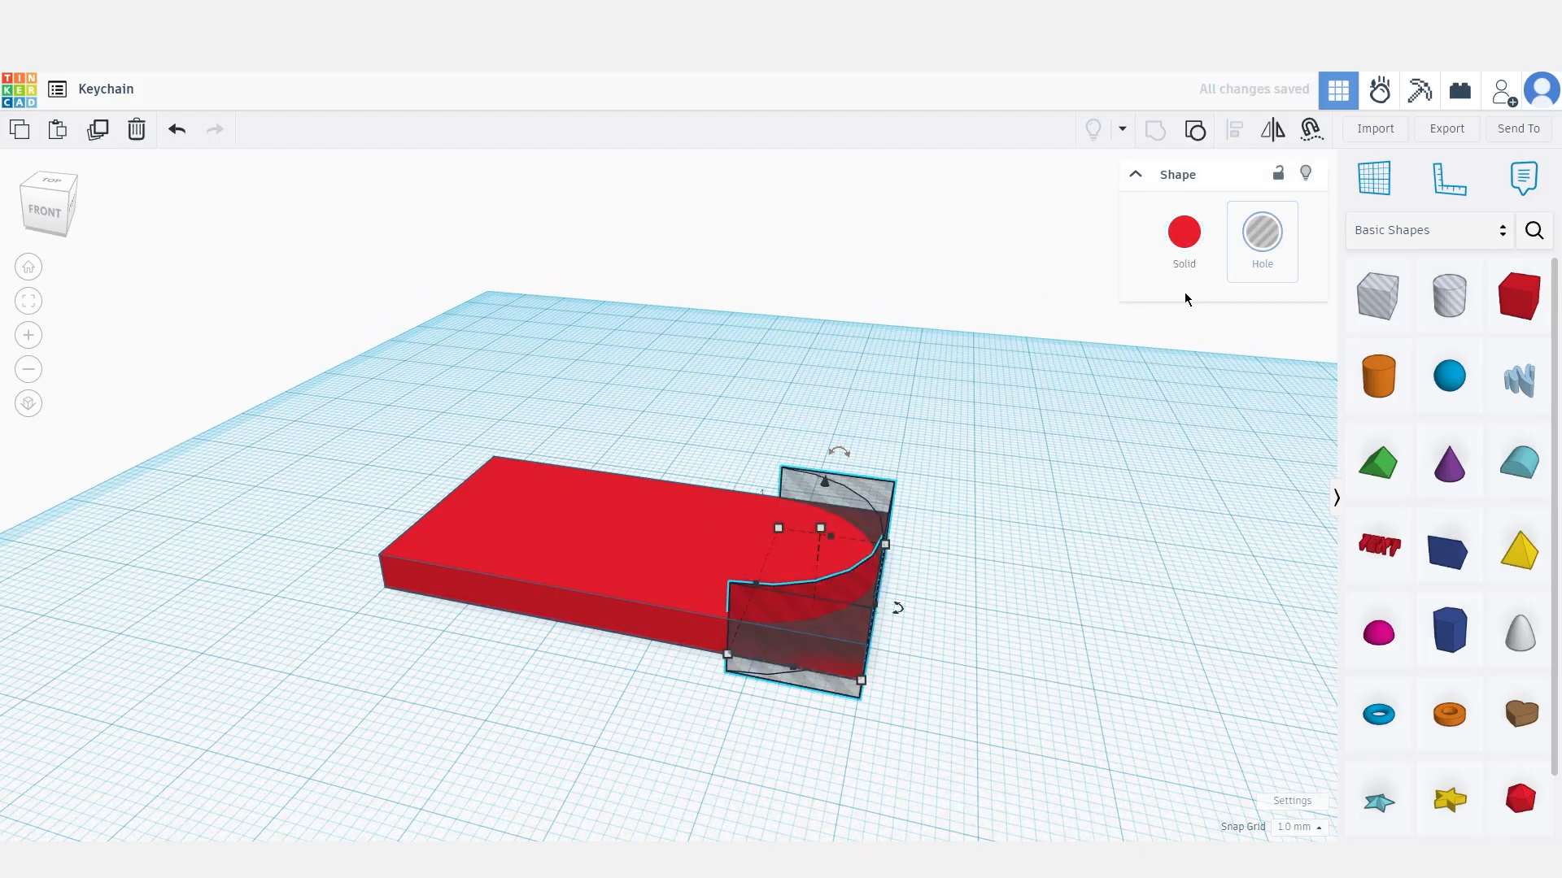
drag(999, 366, 440, 697)
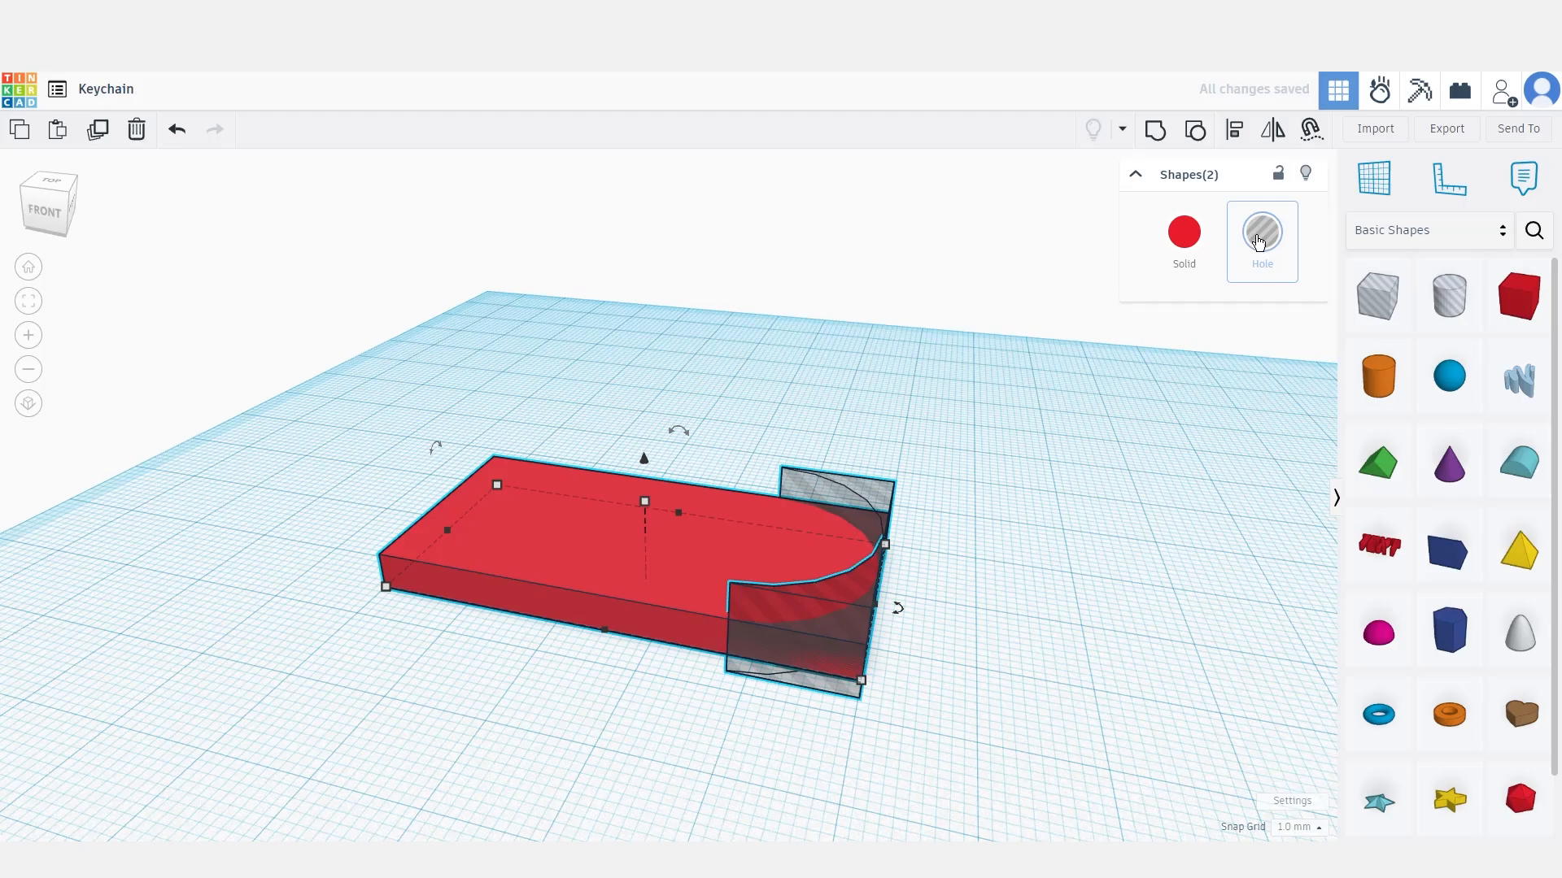
click(1155, 130)
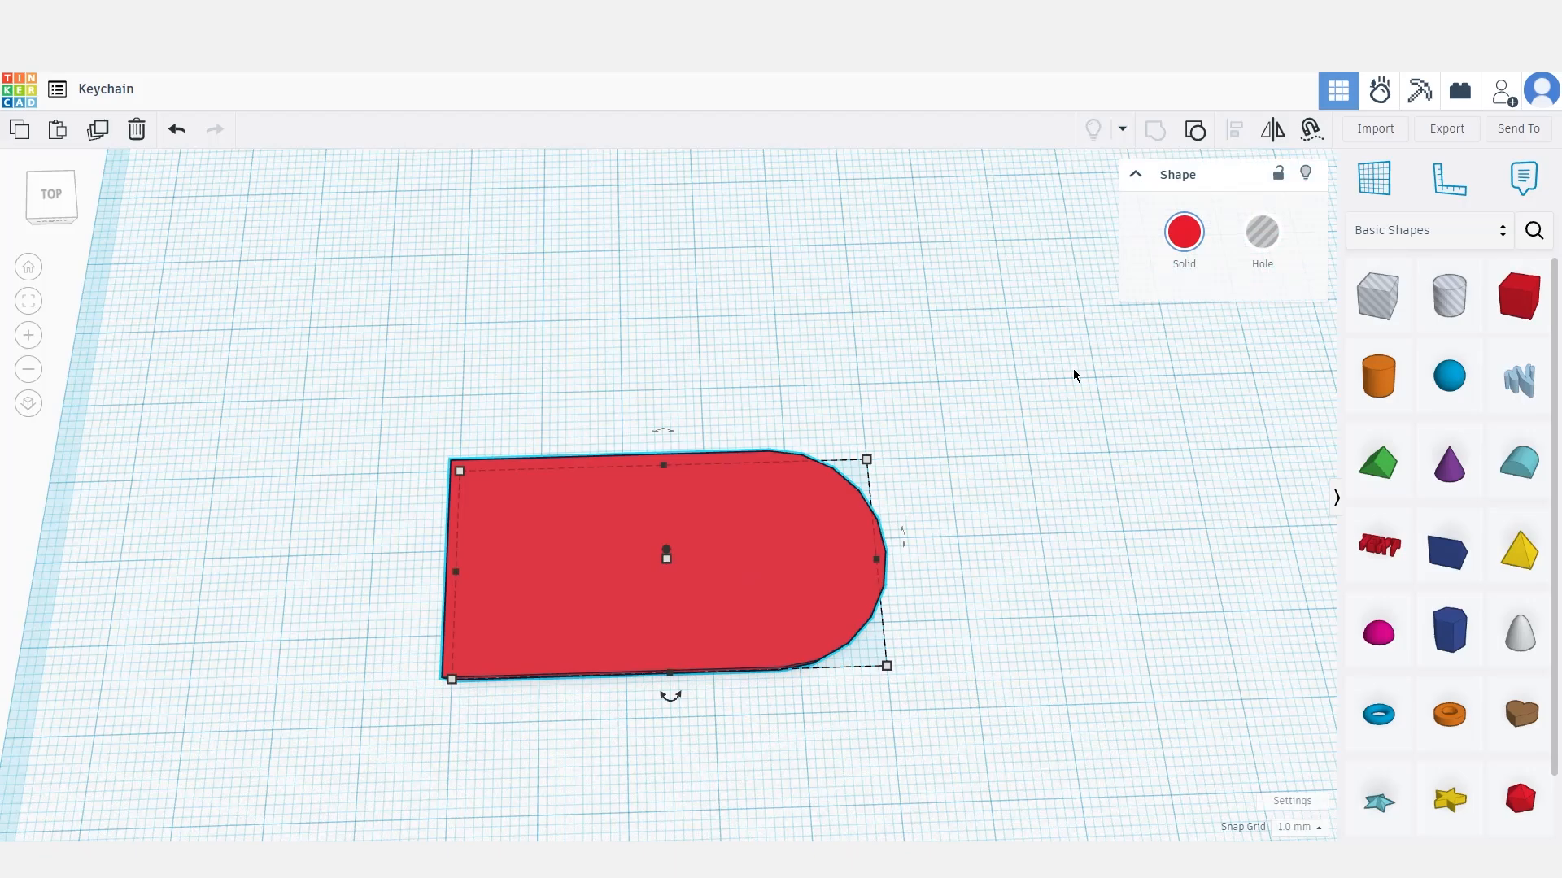
click(1070, 371)
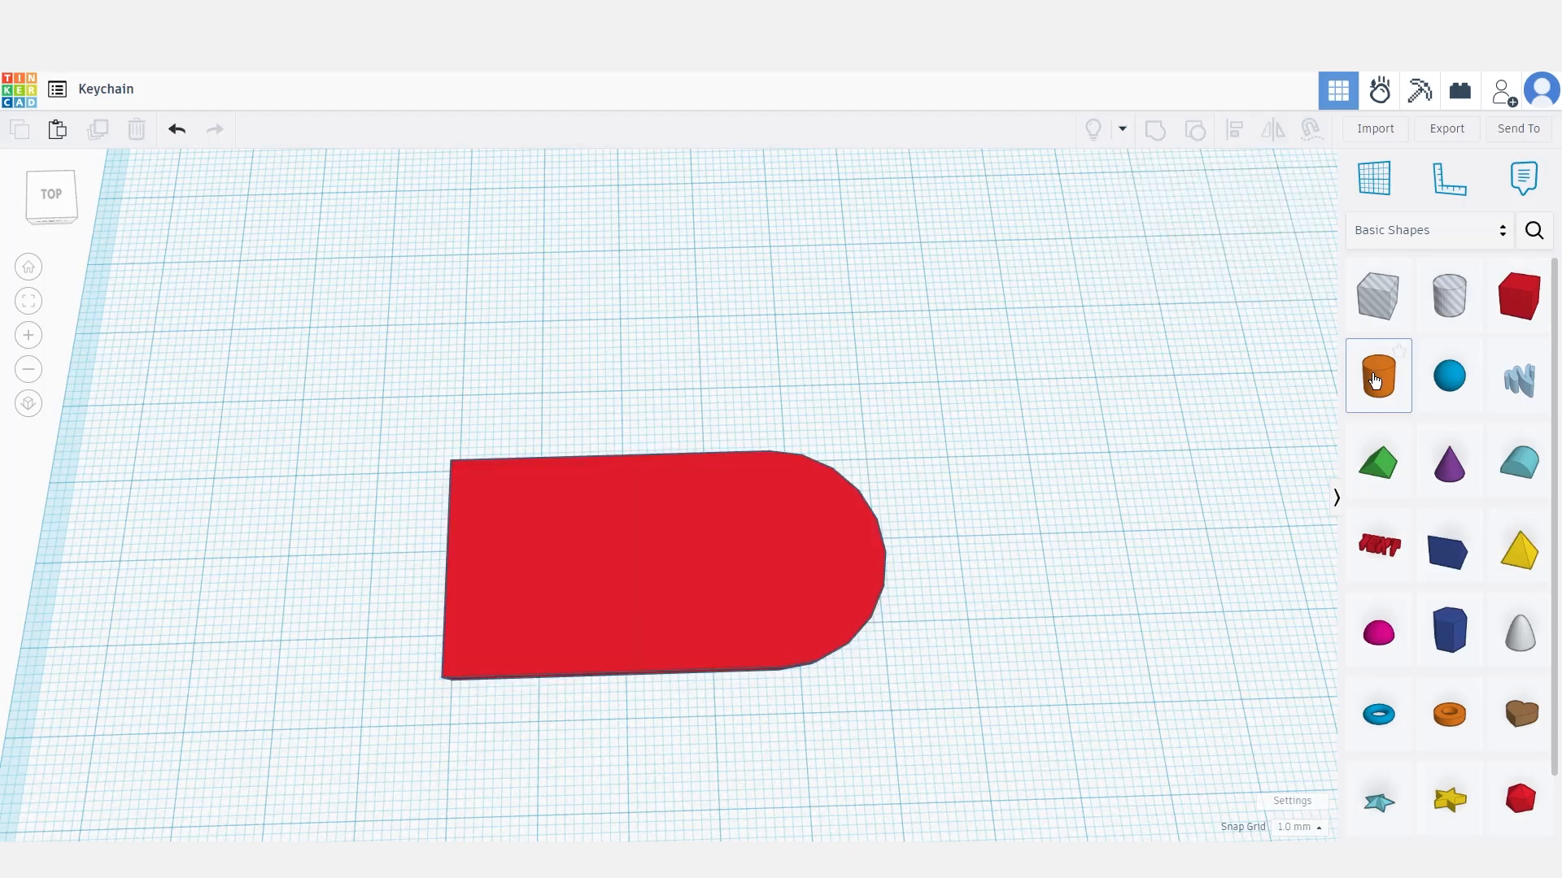
Add a cylinder on the plate's rounded end and set both its base dimensions to 25 mm
drag(1378, 375, 784, 549)
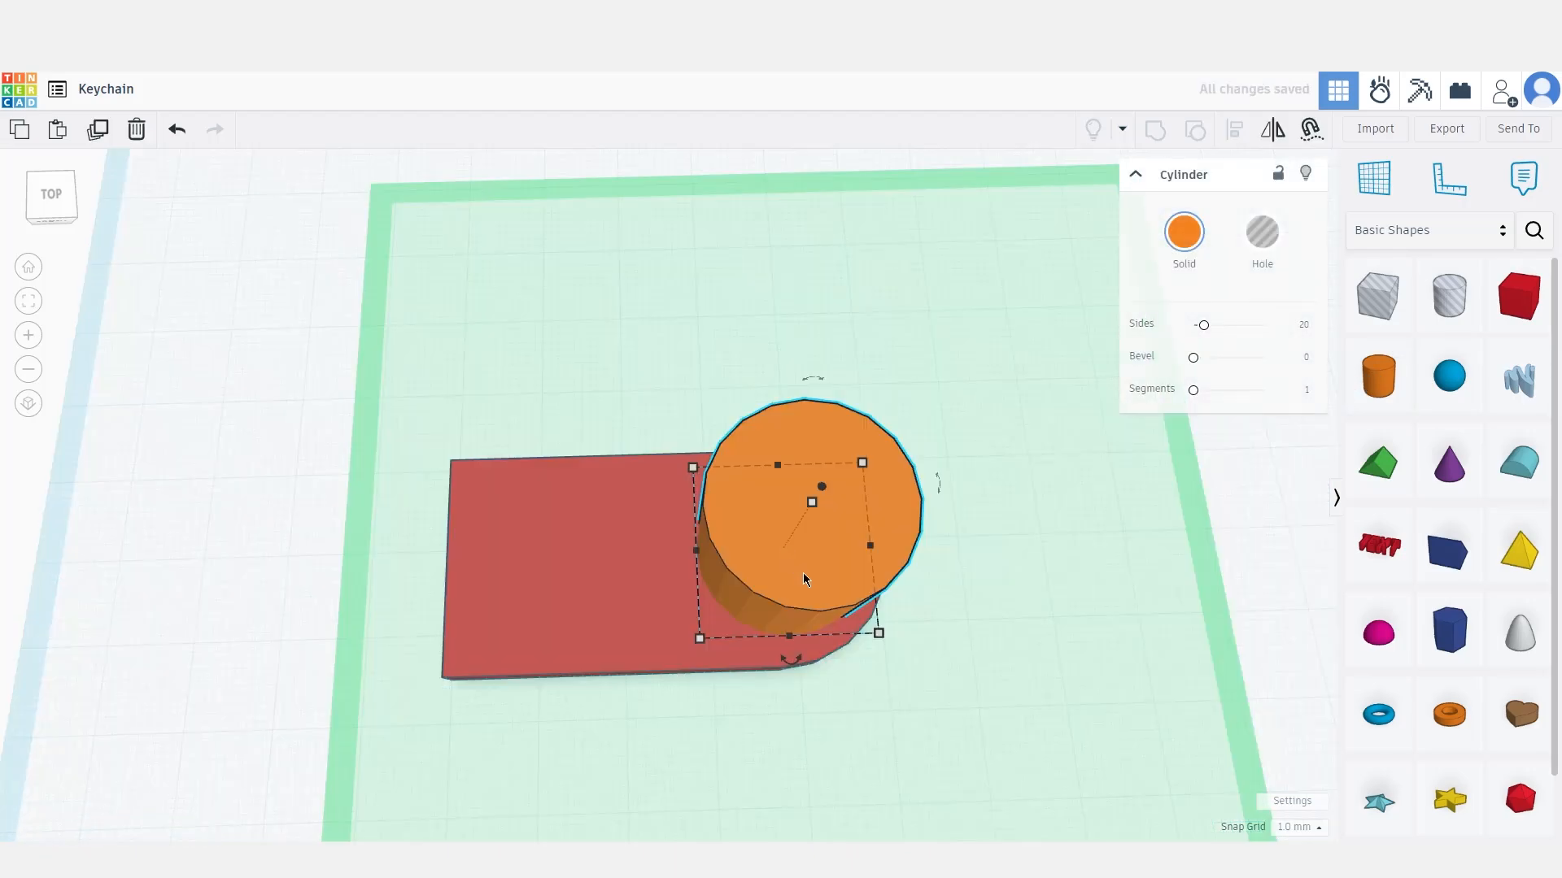
right_drag(953, 611, 782, 497)
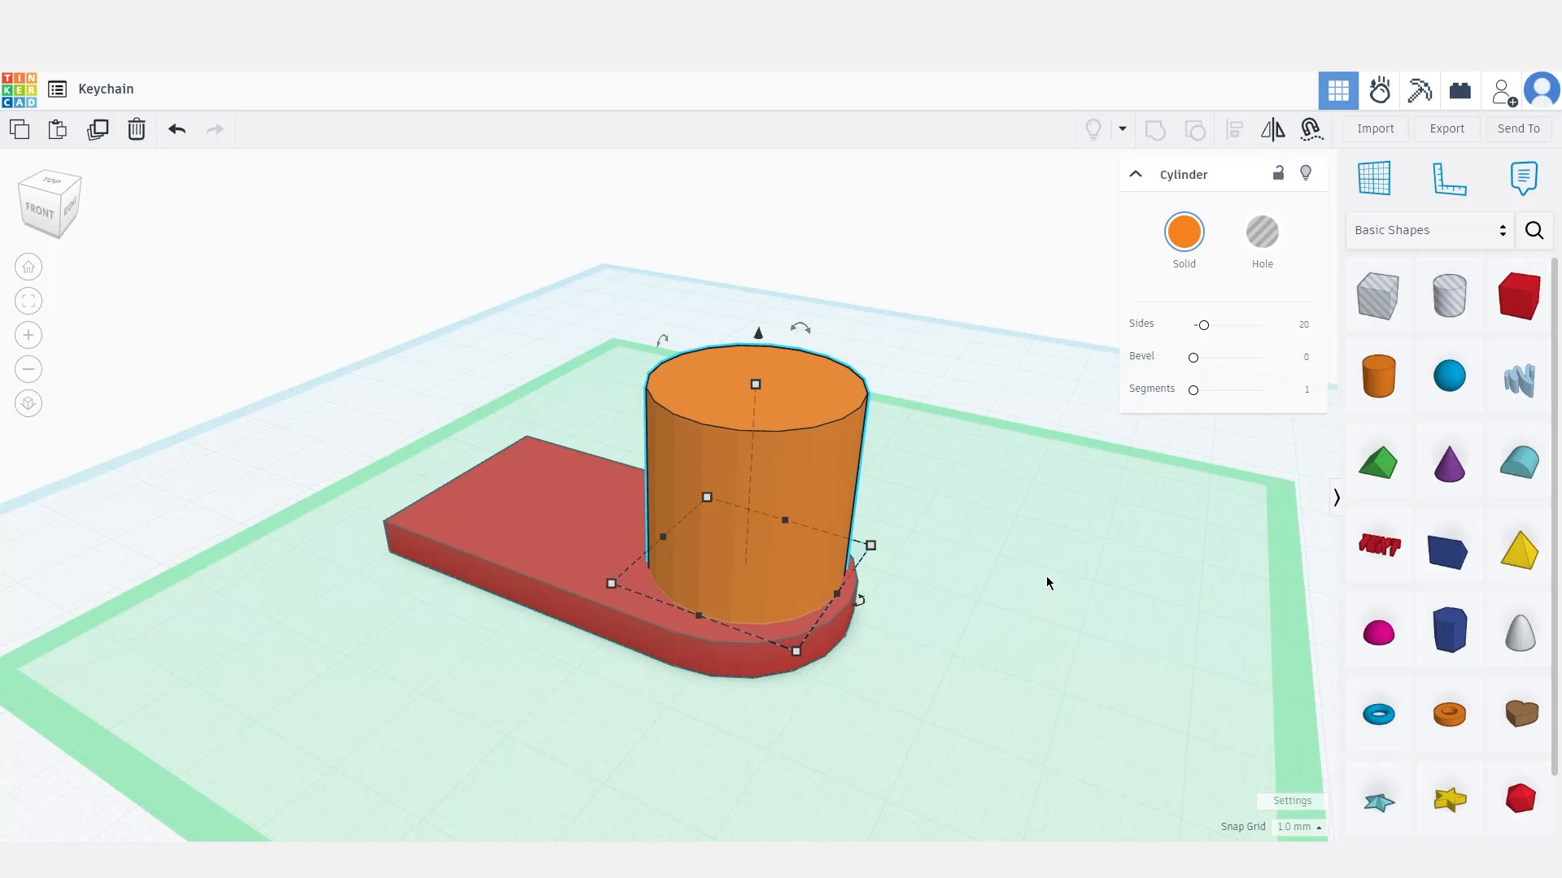
mouse_move(699, 616)
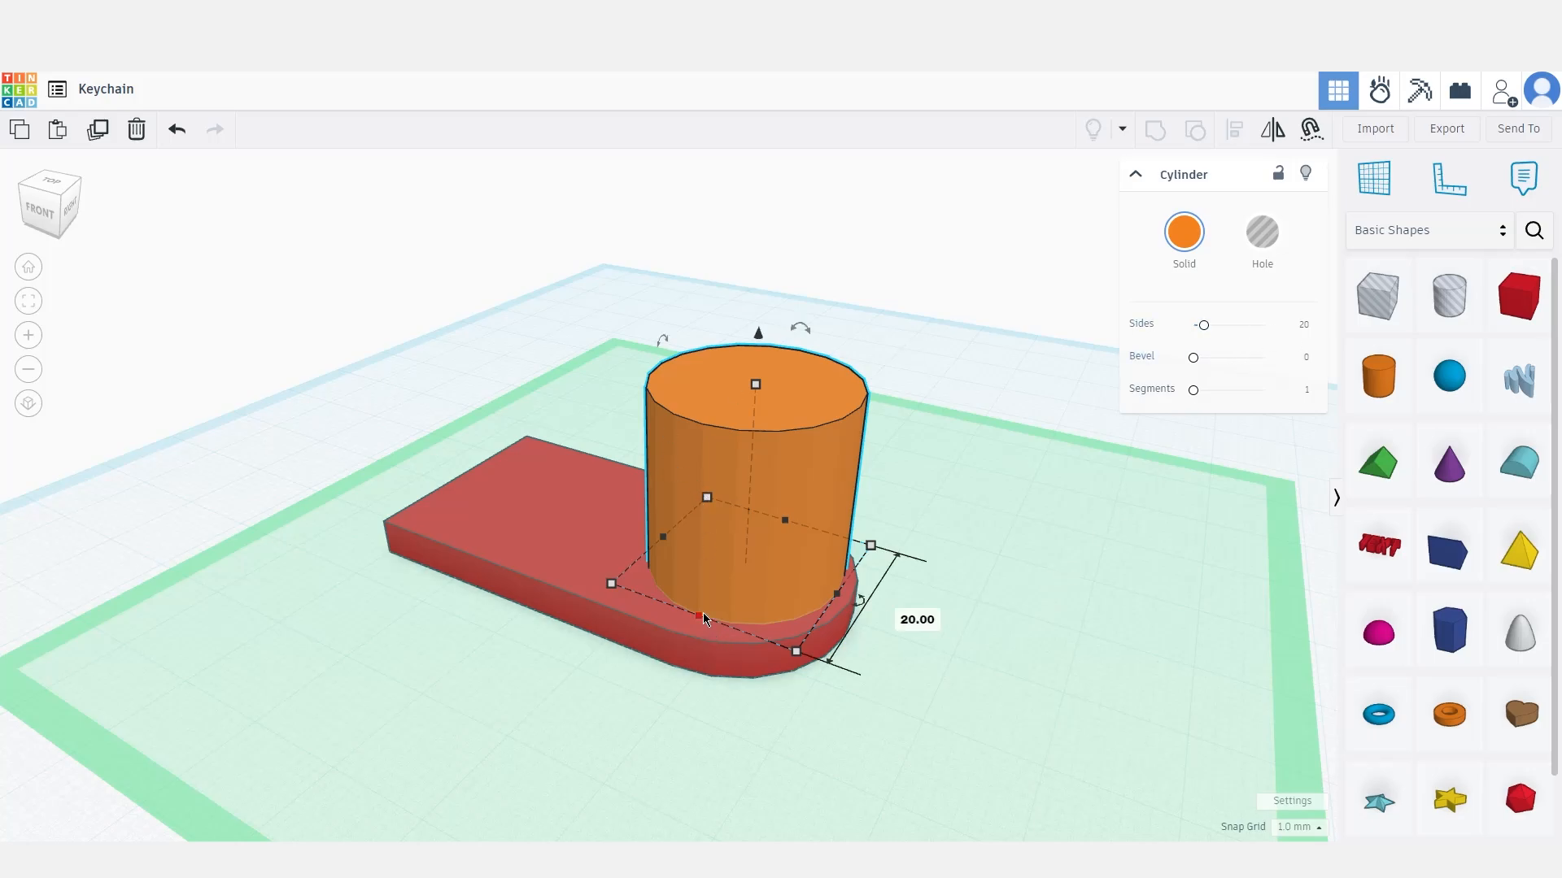
click(919, 620)
text(25)
key(Return)
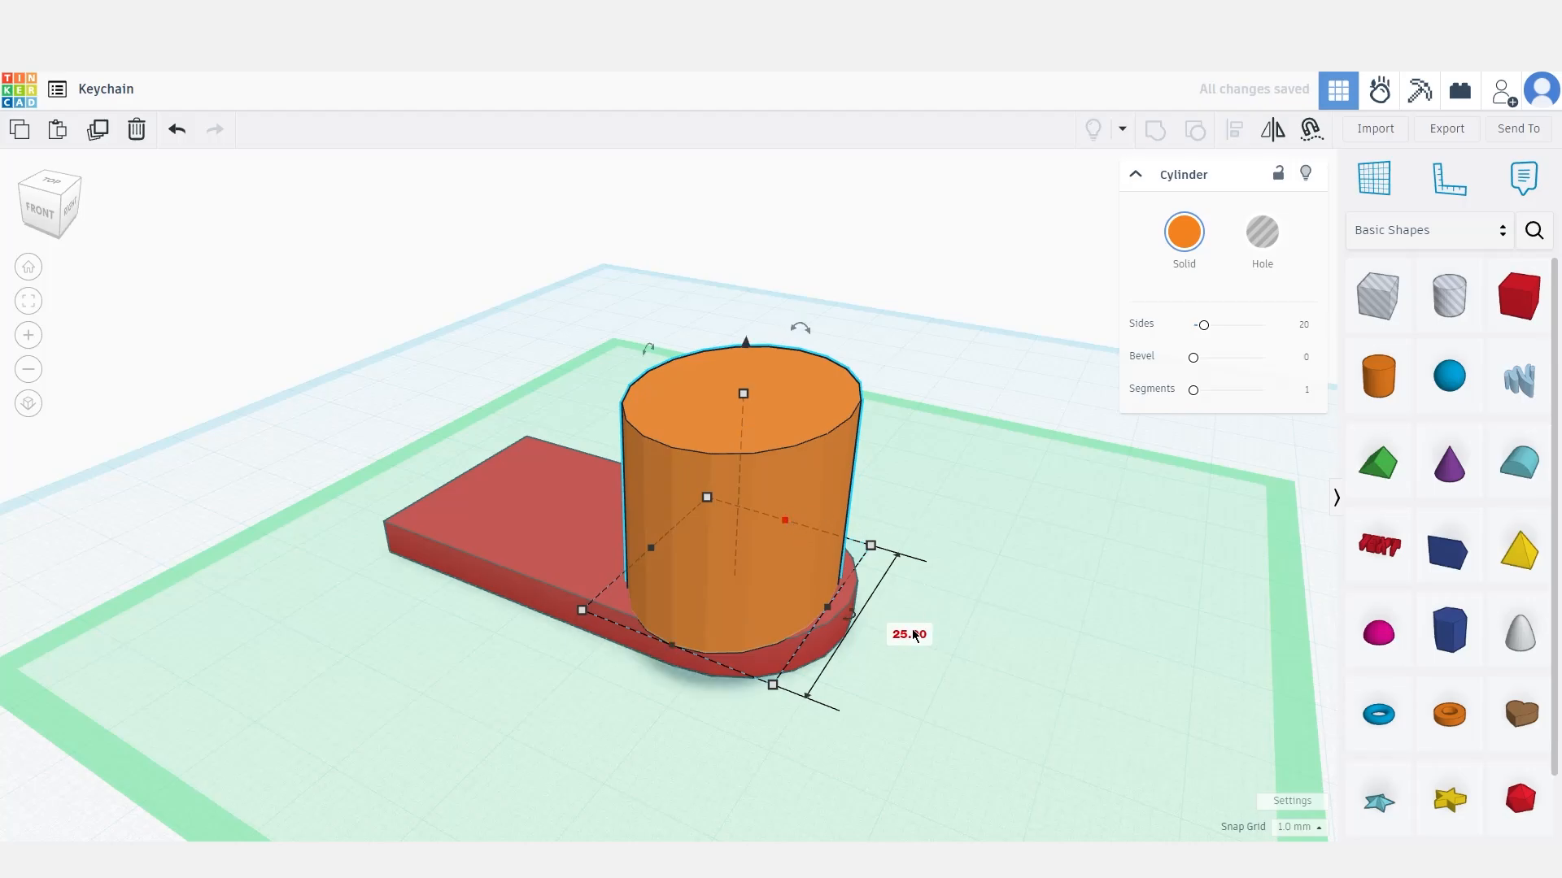
mouse_move(829, 609)
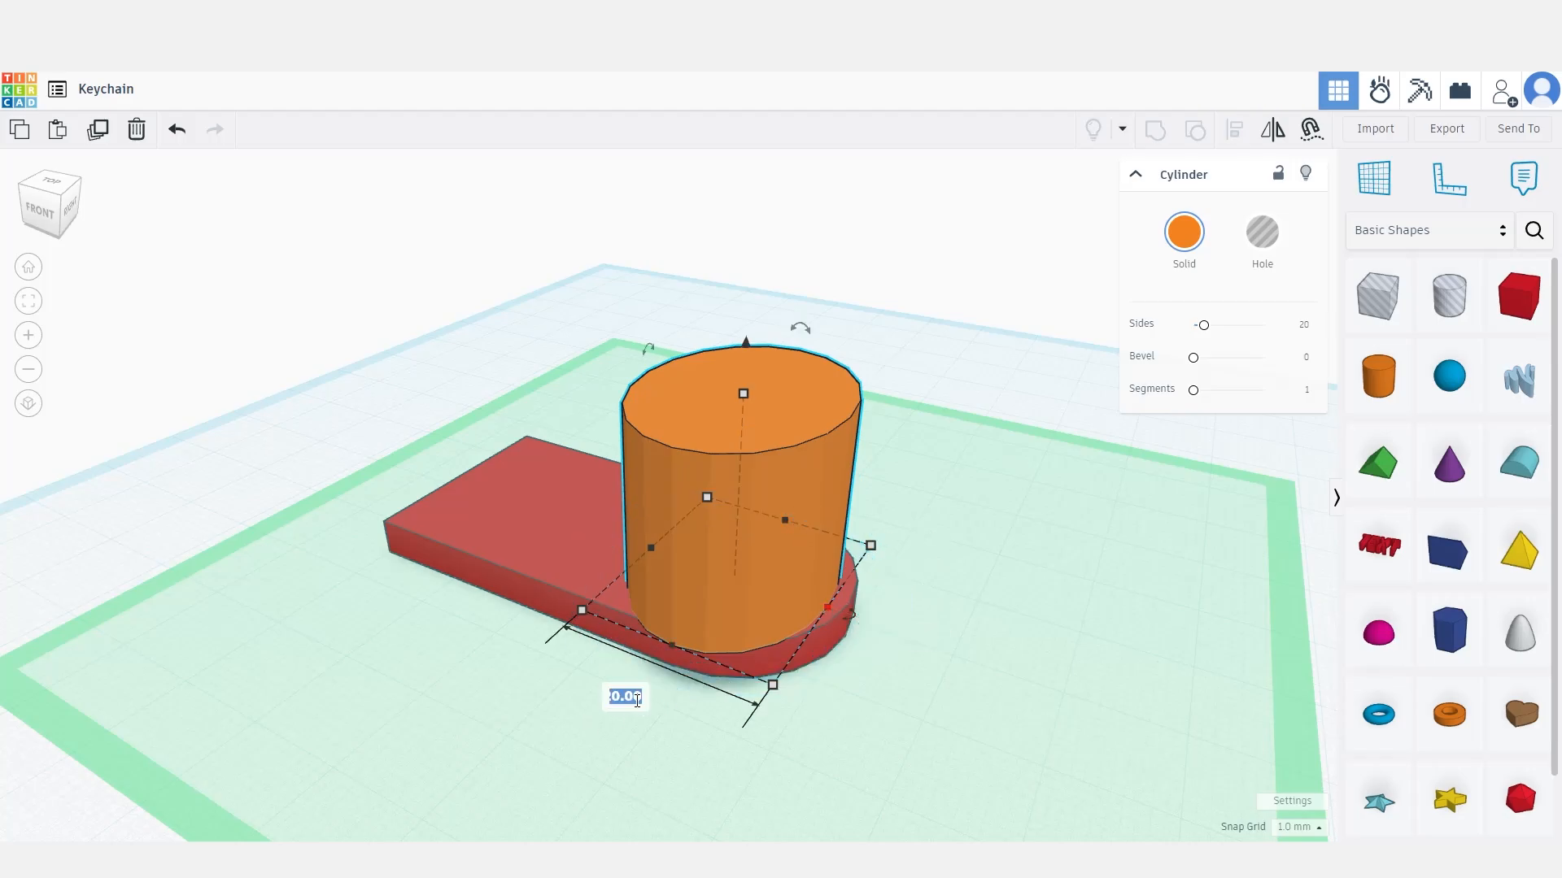
text(25)
key(Return)
Align the cylinder with the plate so it is flush with the rounded end and centred across the width
right_drag(994, 649, 1041, 612)
key(ctrl+a)
right_drag(1008, 492, 1002, 433)
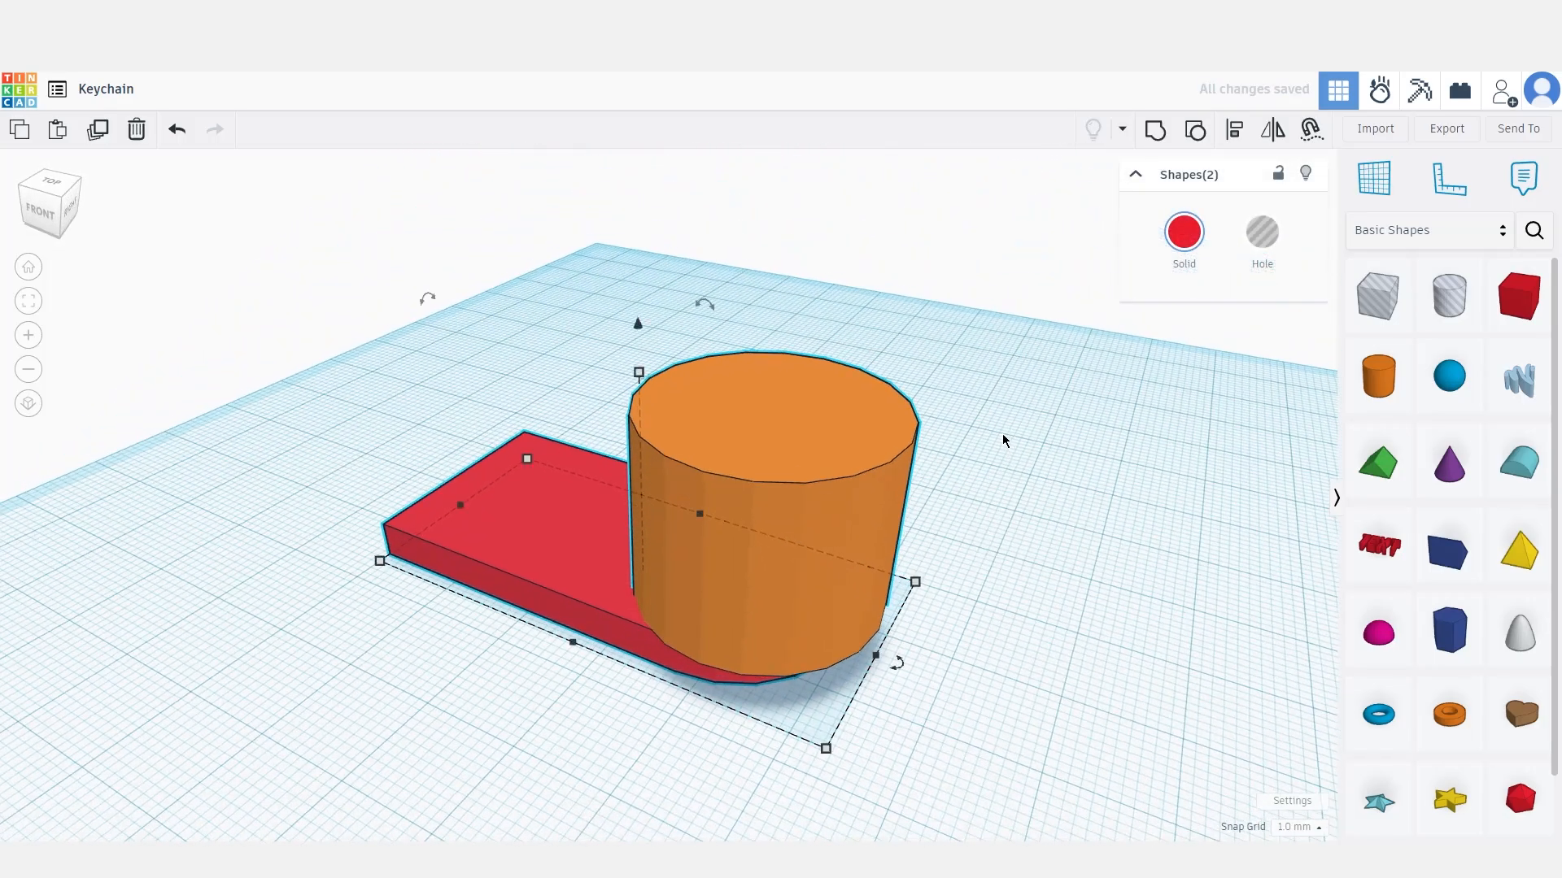
click(1241, 135)
right_drag(1049, 587, 1100, 480)
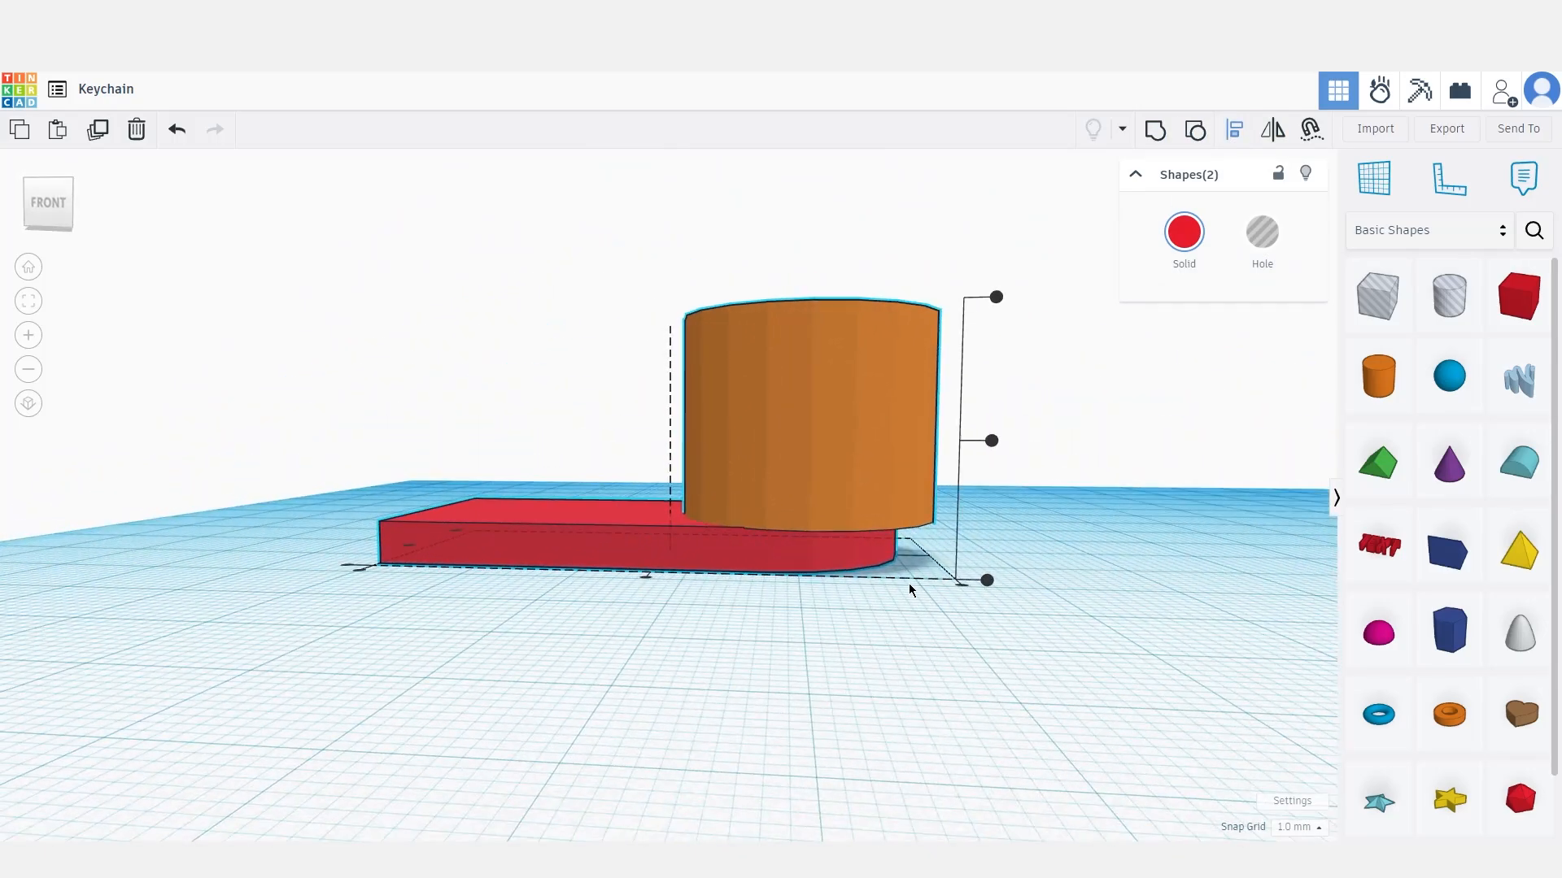
right_drag(929, 592, 847, 730)
click(847, 733)
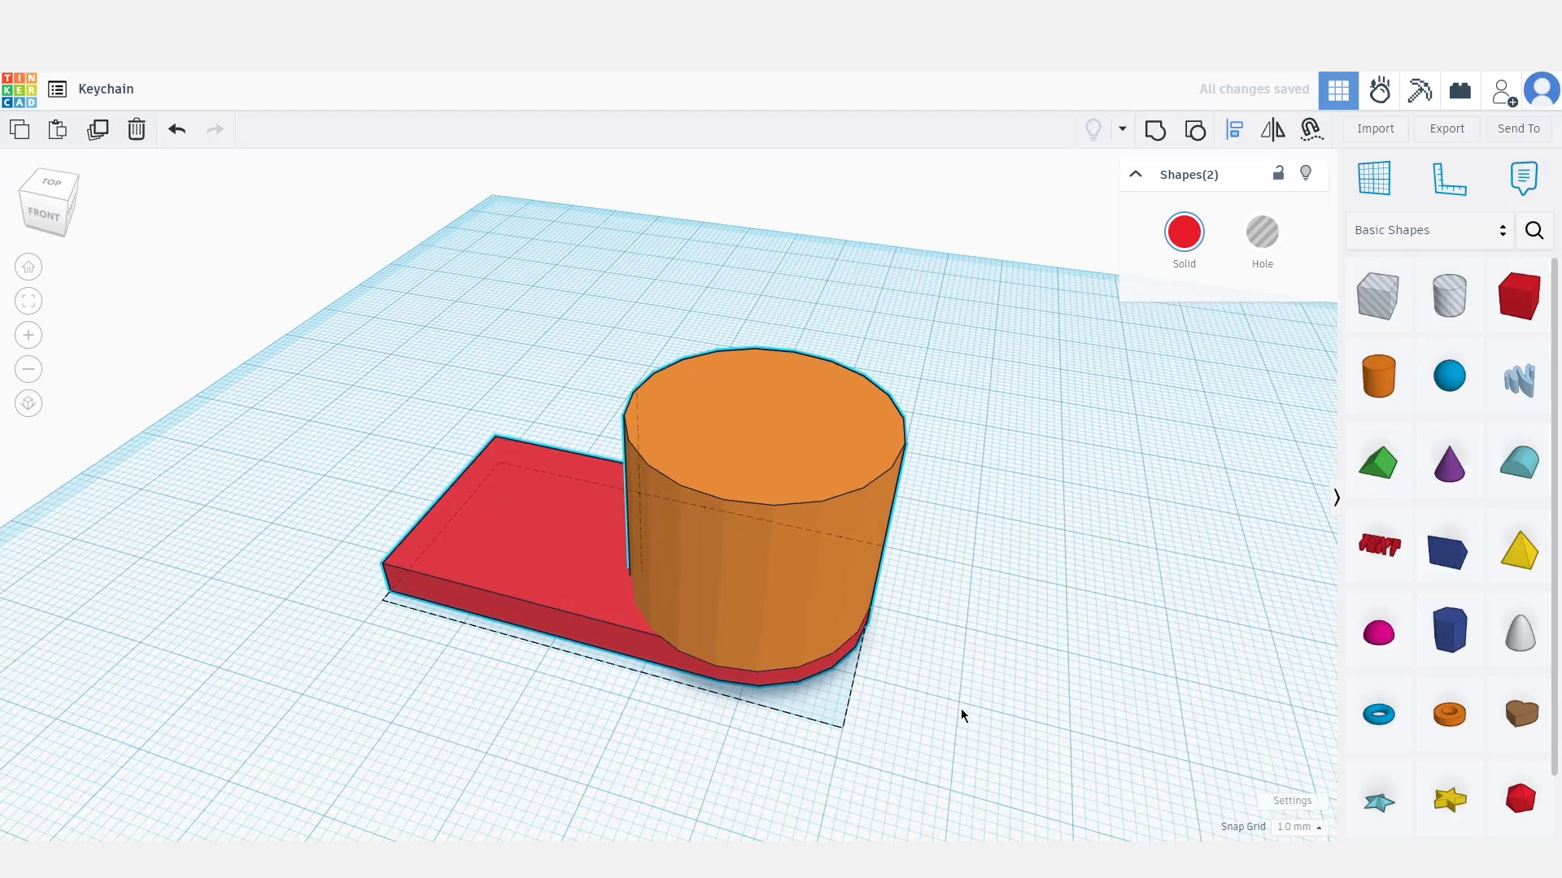
right_drag(963, 715, 779, 686)
click(720, 738)
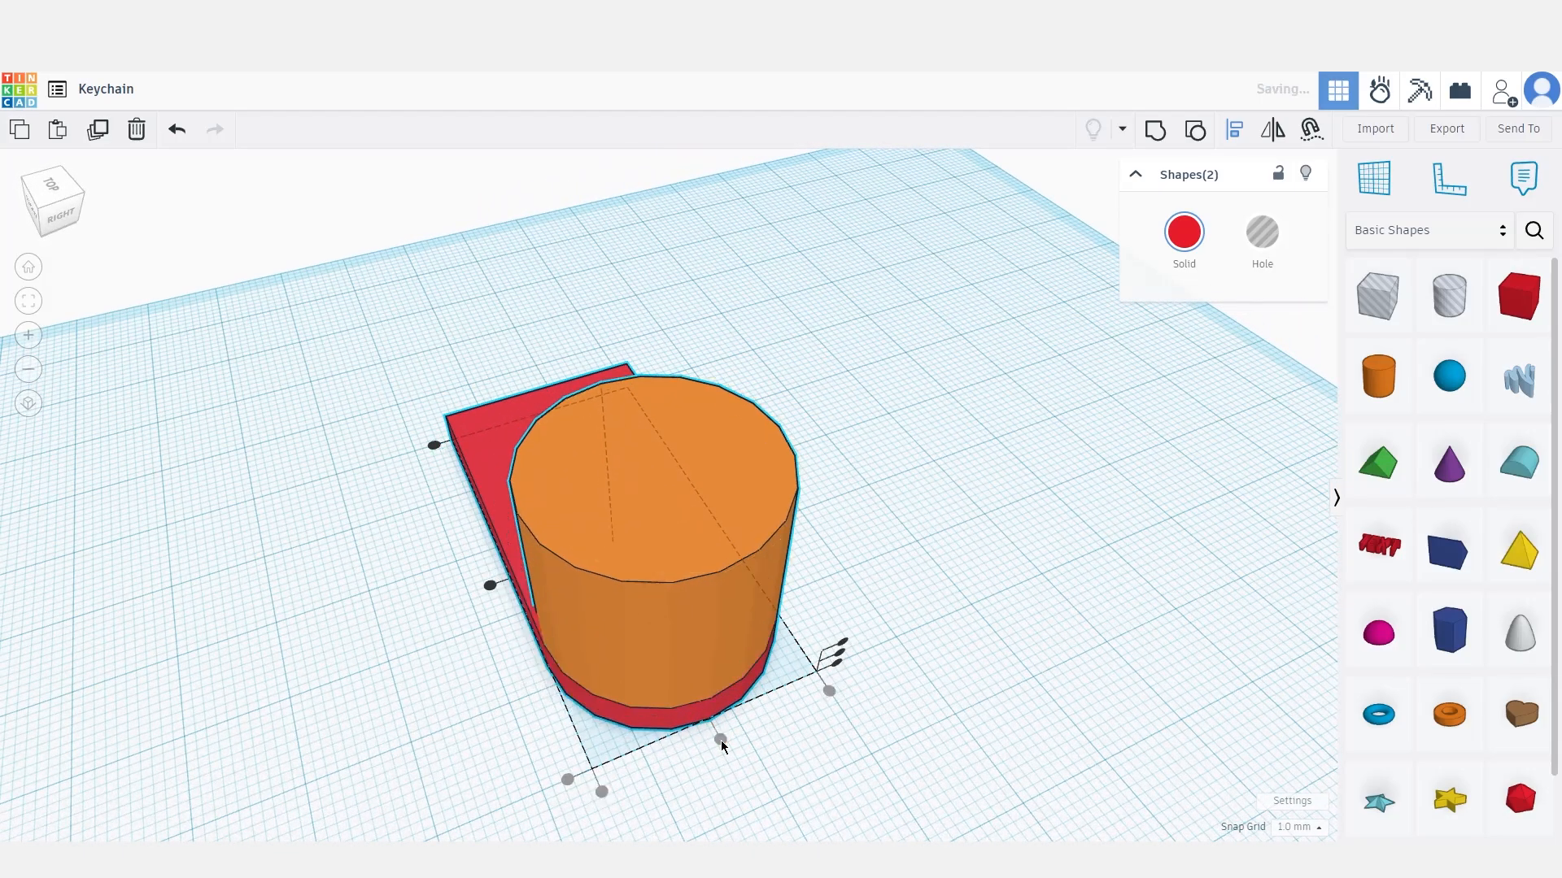
click(934, 716)
Add a second cylinder on the plate's flat section and scale it down to a 4 mm diameter
right_drag(934, 716, 1218, 626)
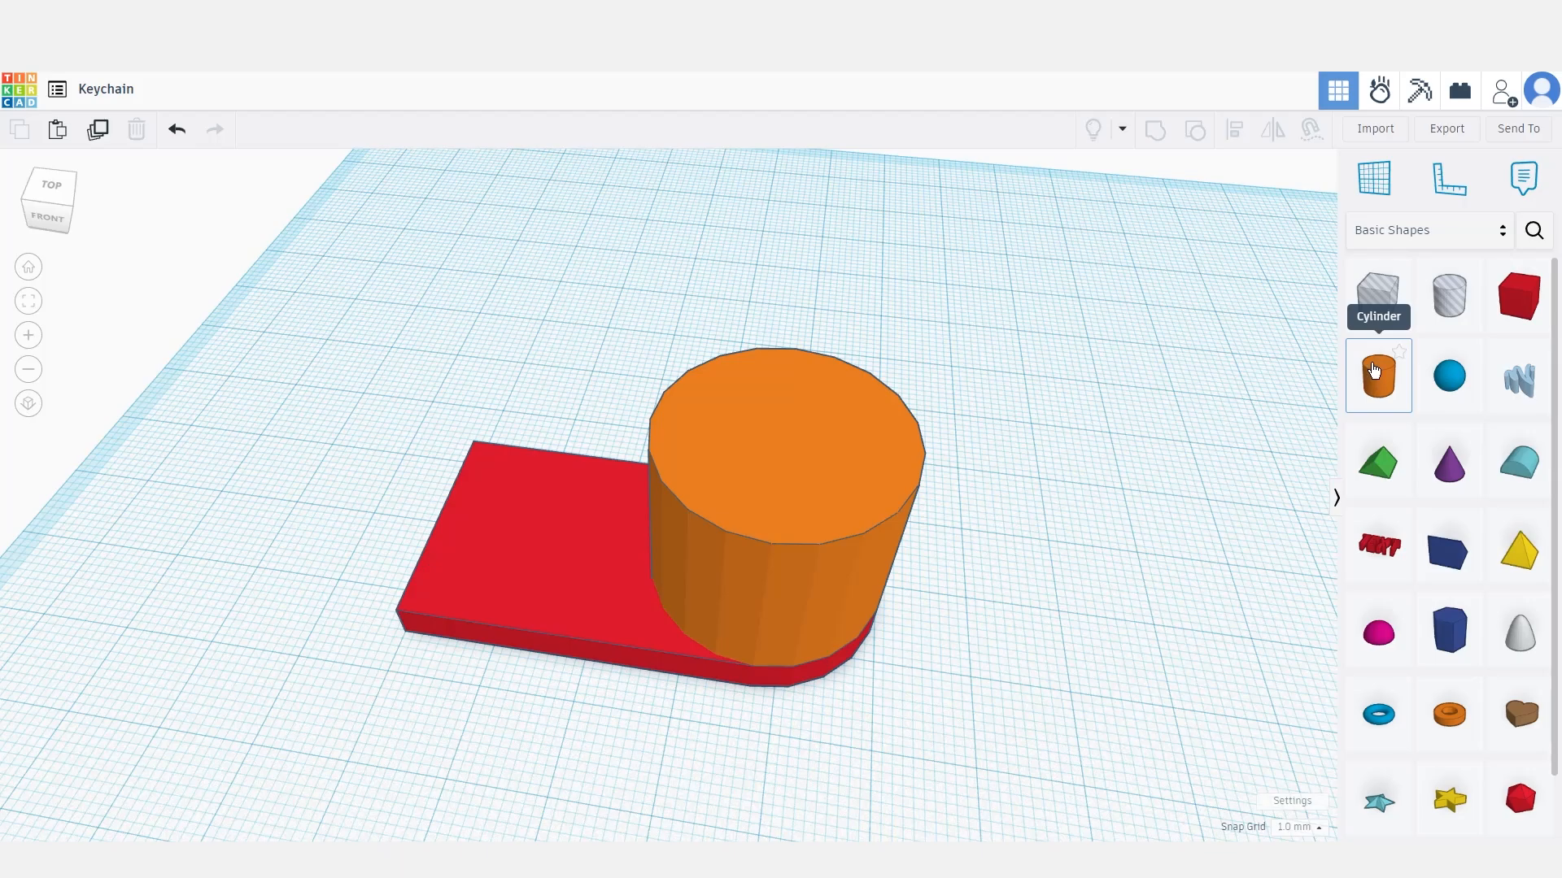
drag(1374, 371, 535, 526)
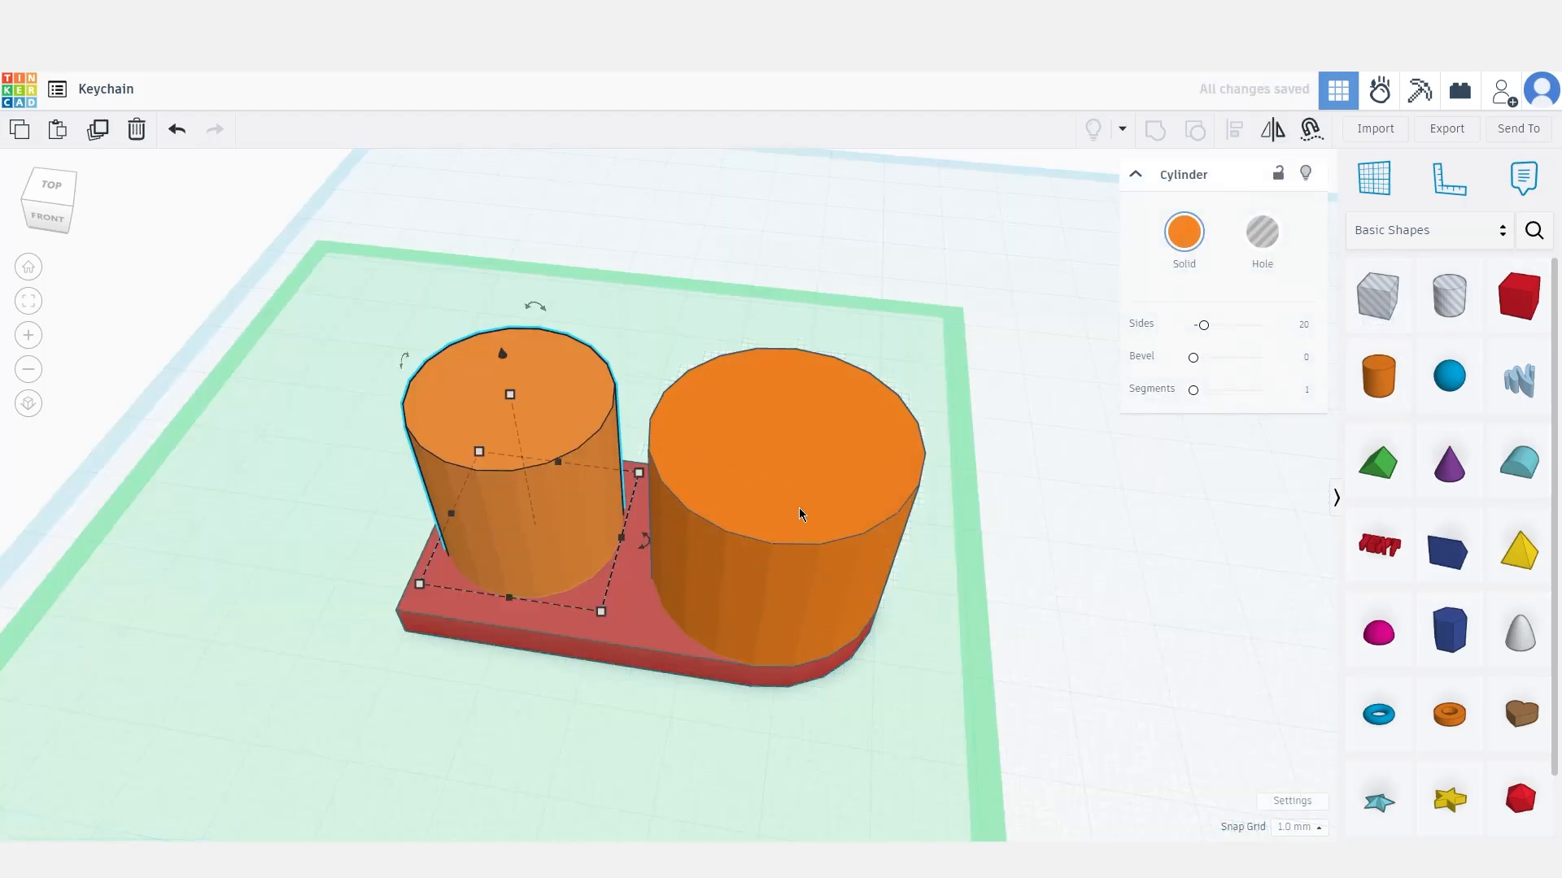
mouse_move(603, 612)
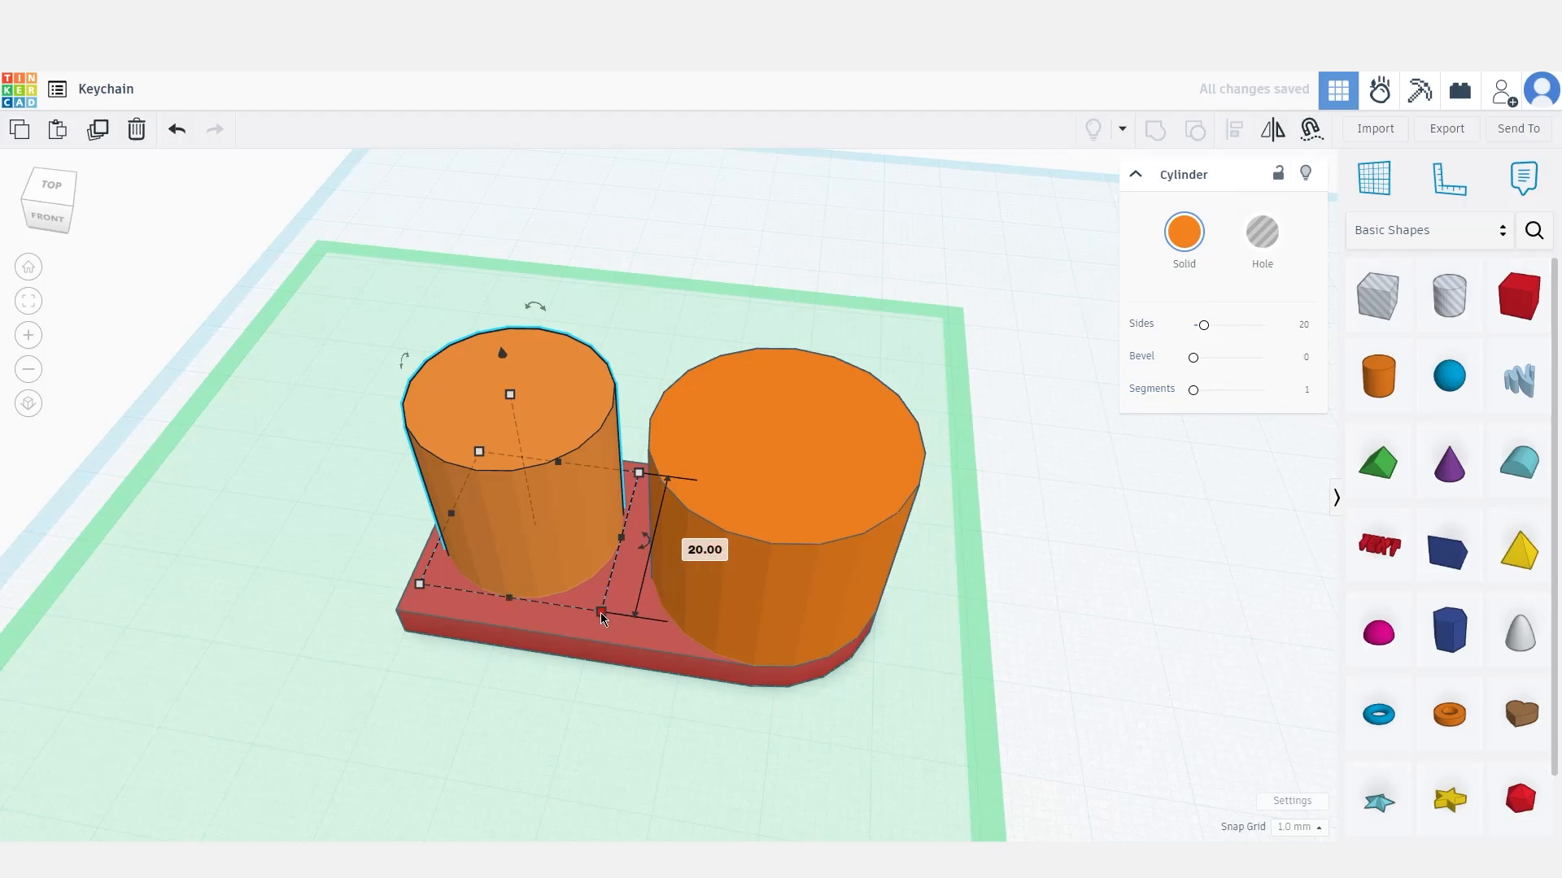
click(705, 550)
text(4)
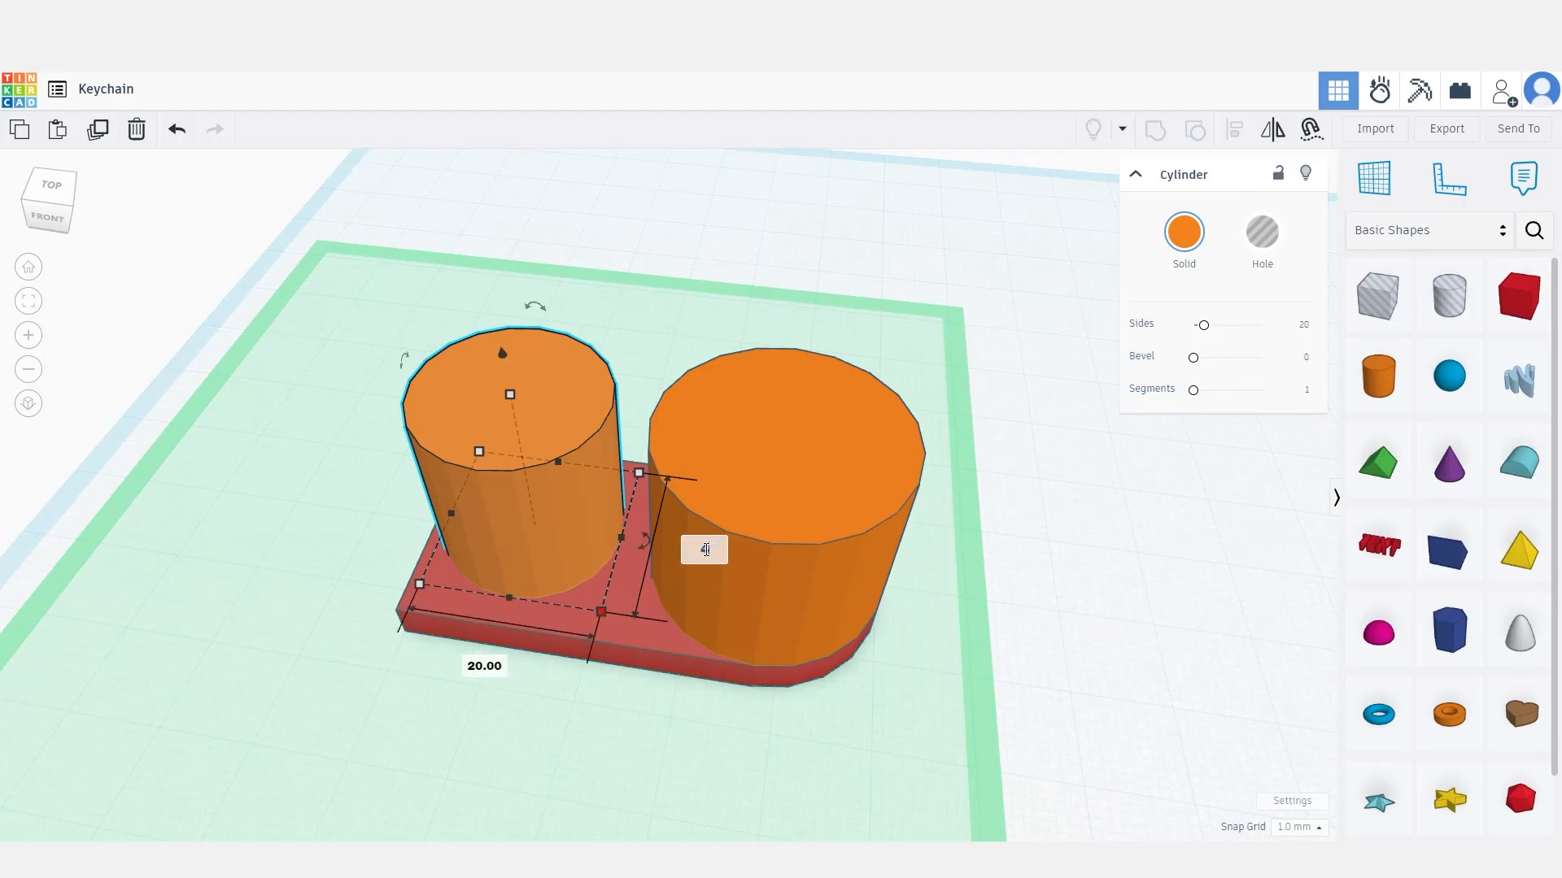
key(Return)
click(565, 285)
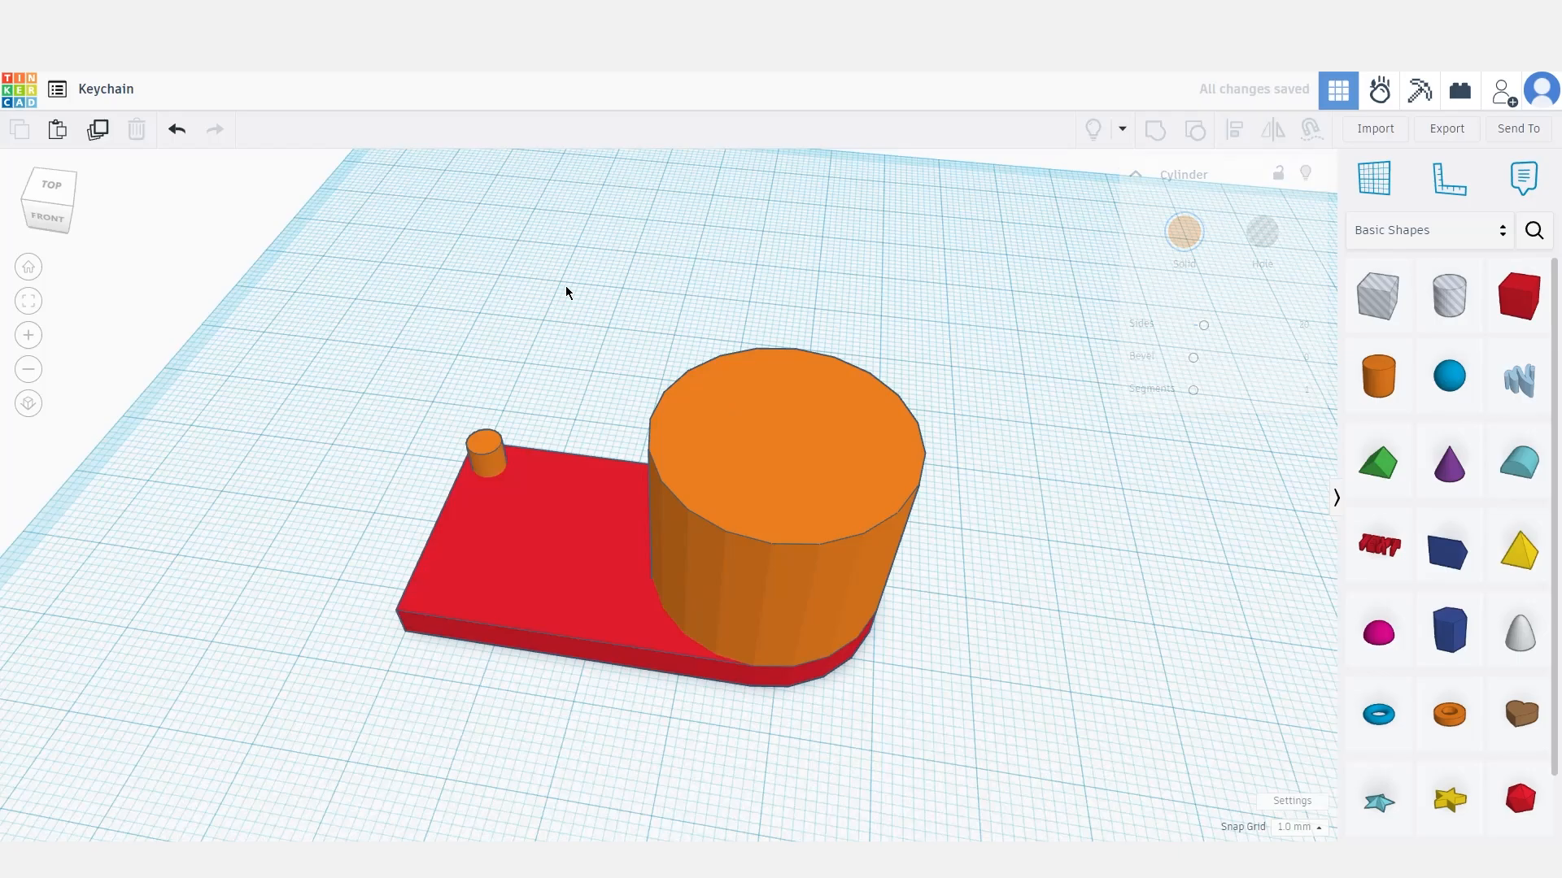
Align the small cylinder with the large one so their centres coincide at the plate's rounded end
click(486, 450)
shift+click(718, 432)
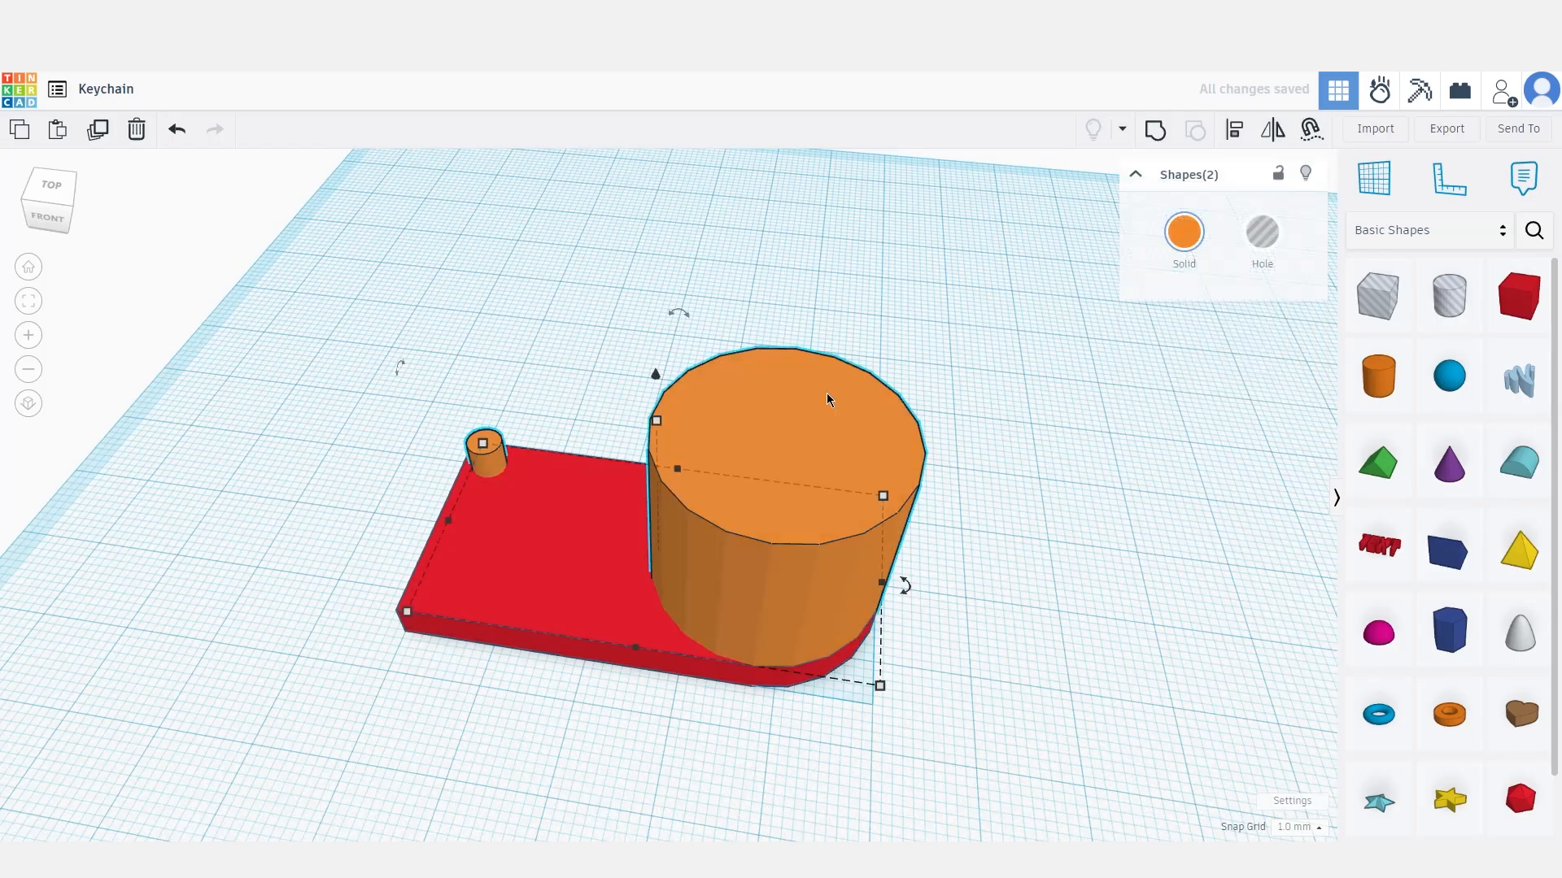
click(1239, 142)
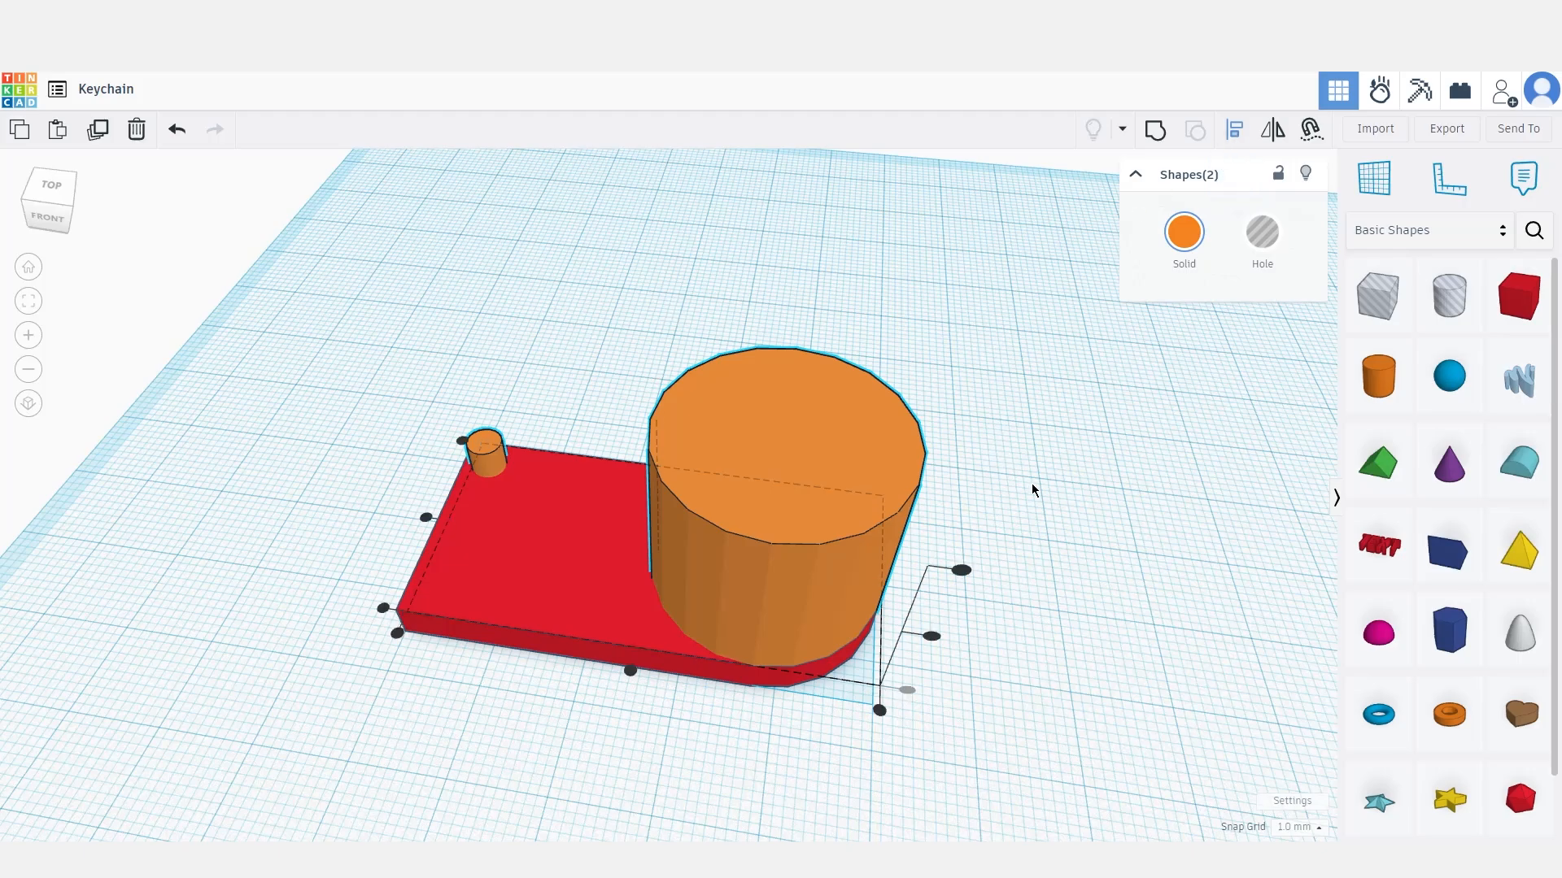
right_drag(1036, 488, 956, 537)
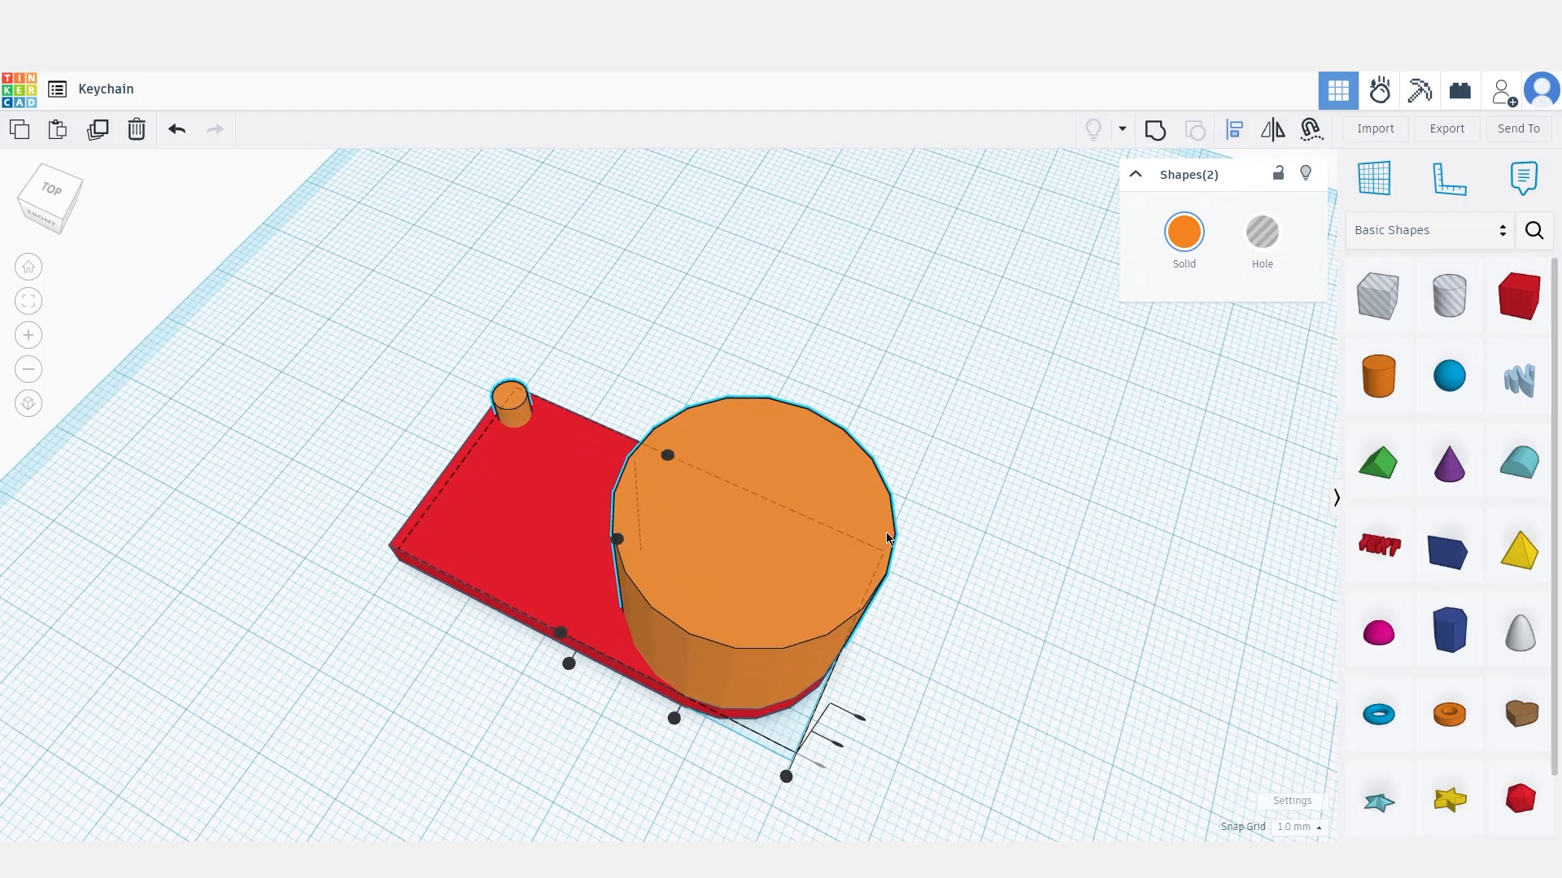
right_drag(737, 742, 790, 709)
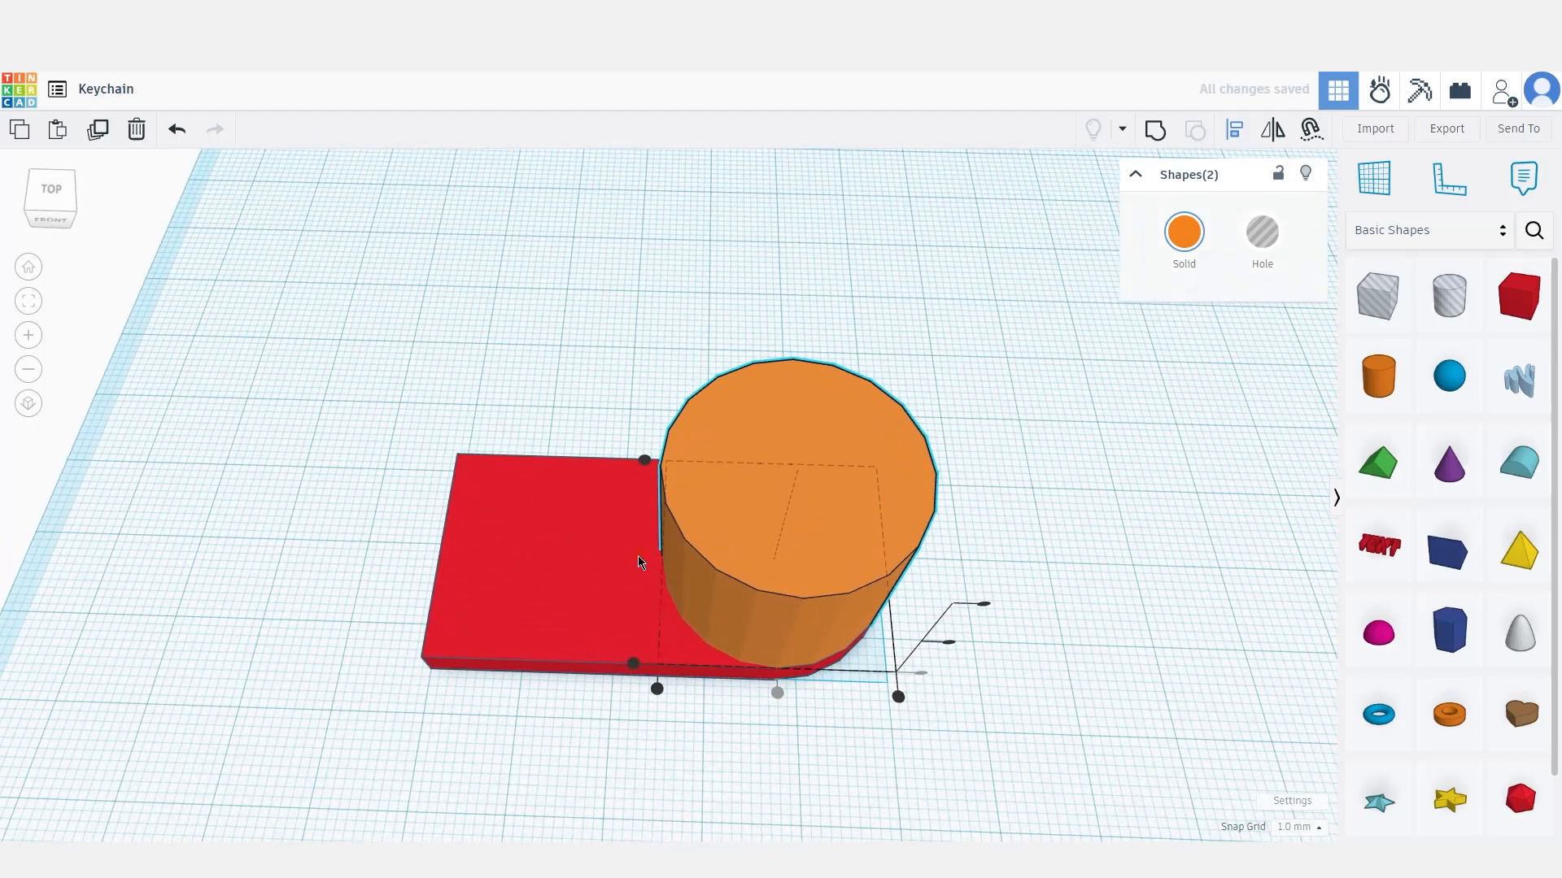
click(640, 556)
Delete the large cylinder from the plate's rounded end
click(1080, 605)
right_drag(1080, 604, 1037, 494)
click(860, 478)
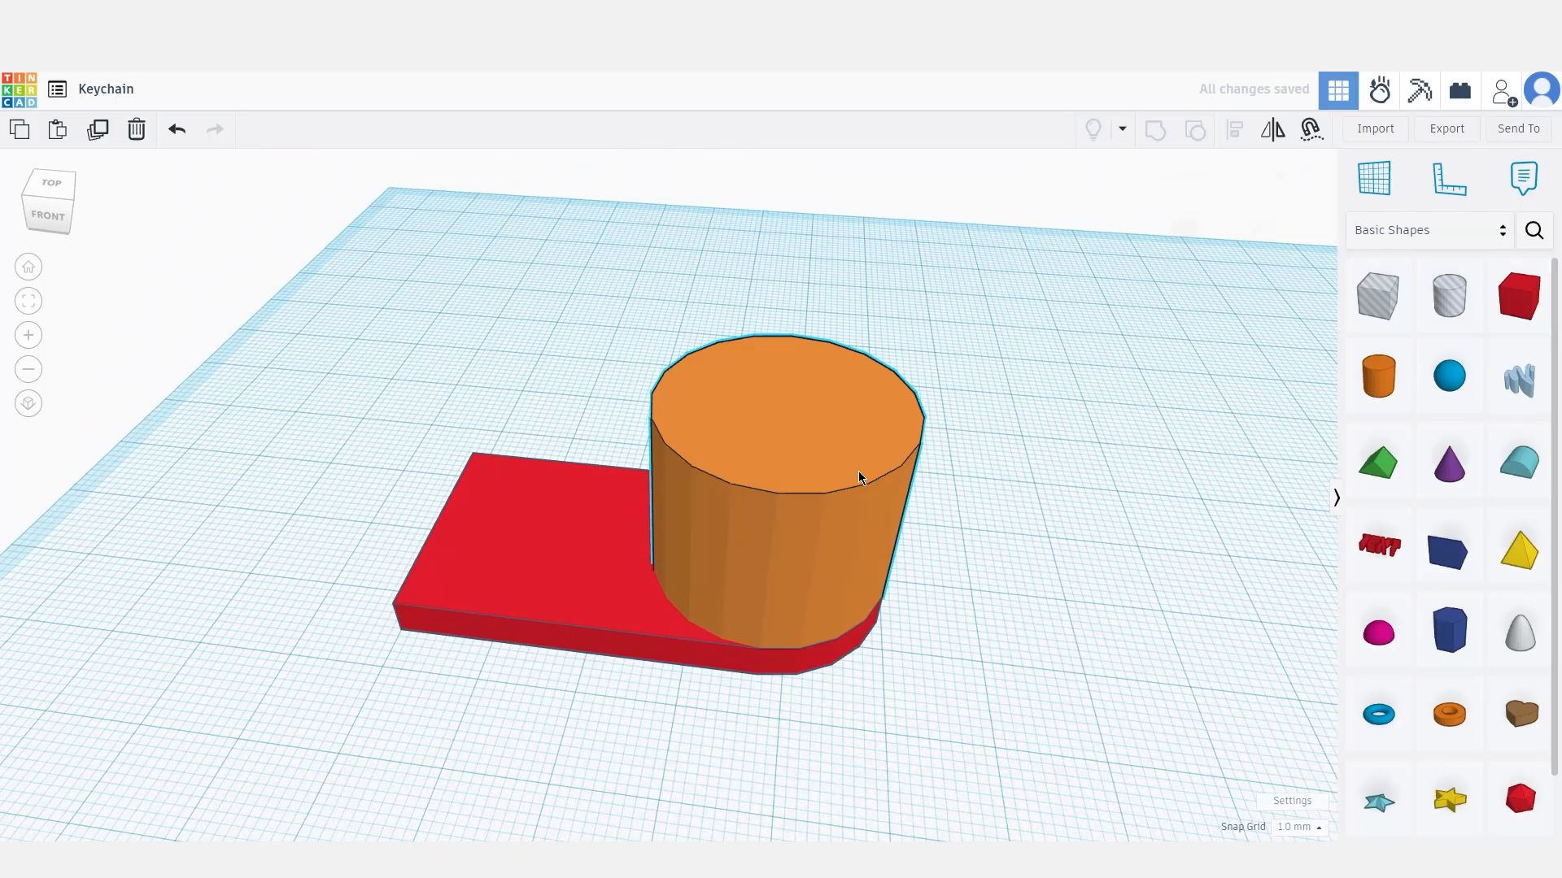
key(Delete)
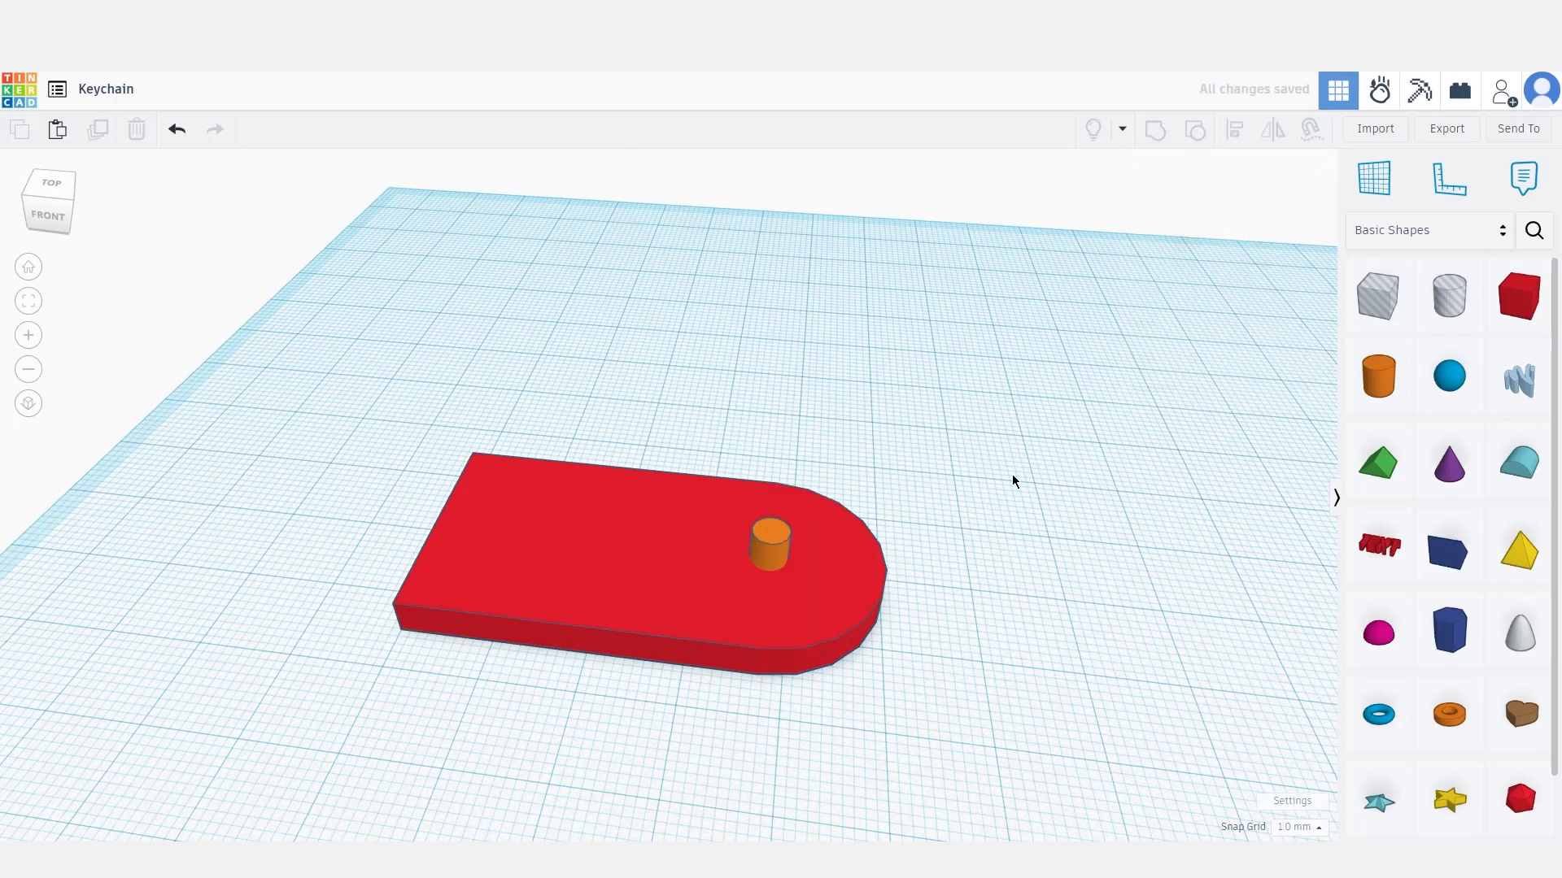
Stretch the small cylinder's height to 10 mm
click(770, 549)
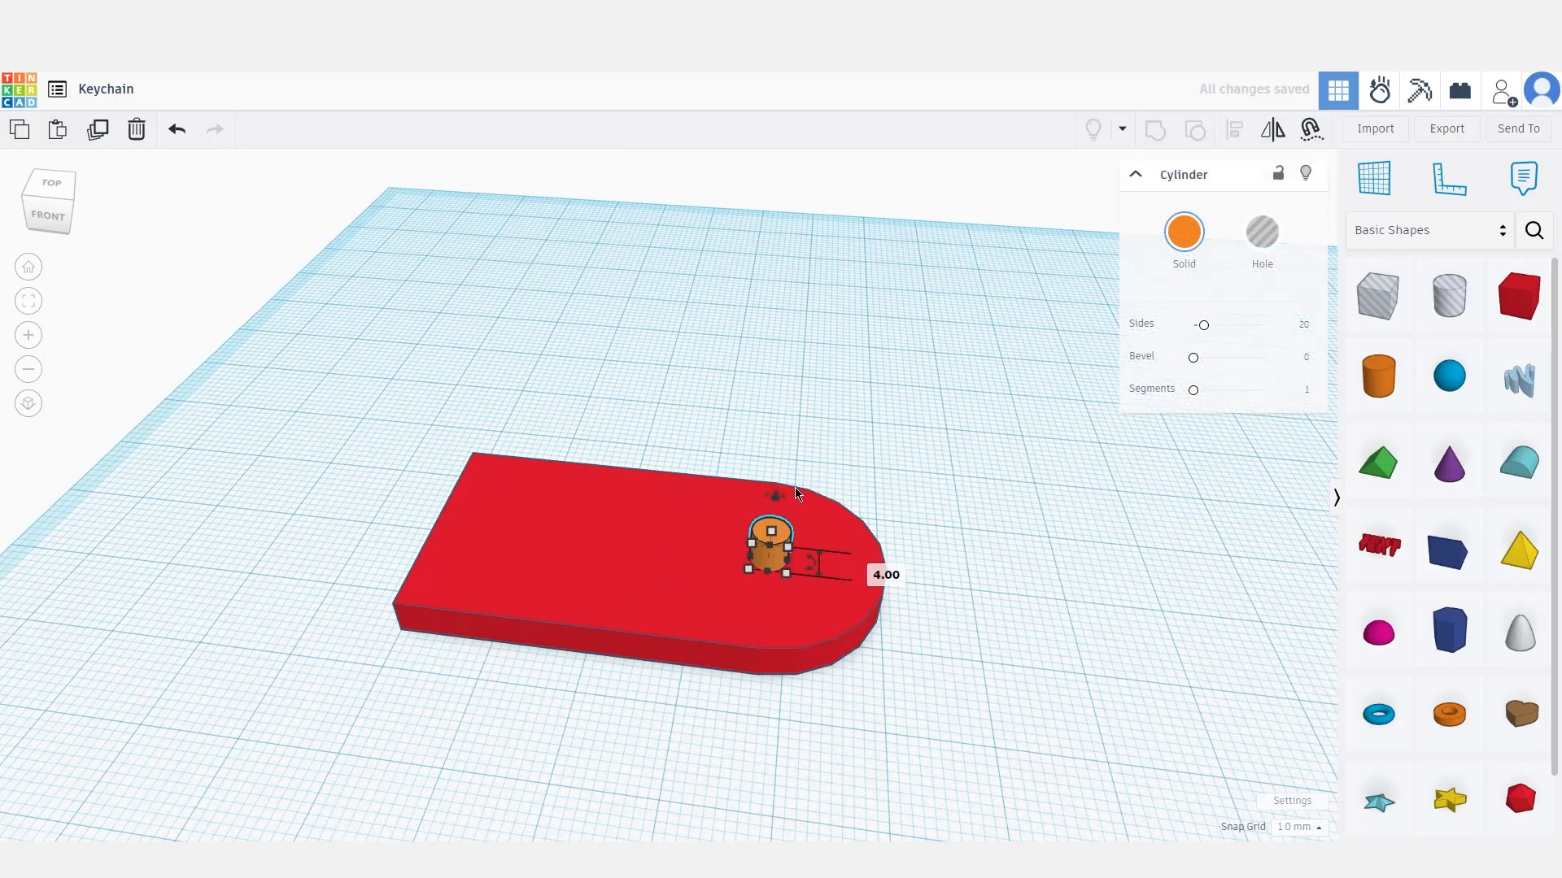
scroll(791, 621, up, 3)
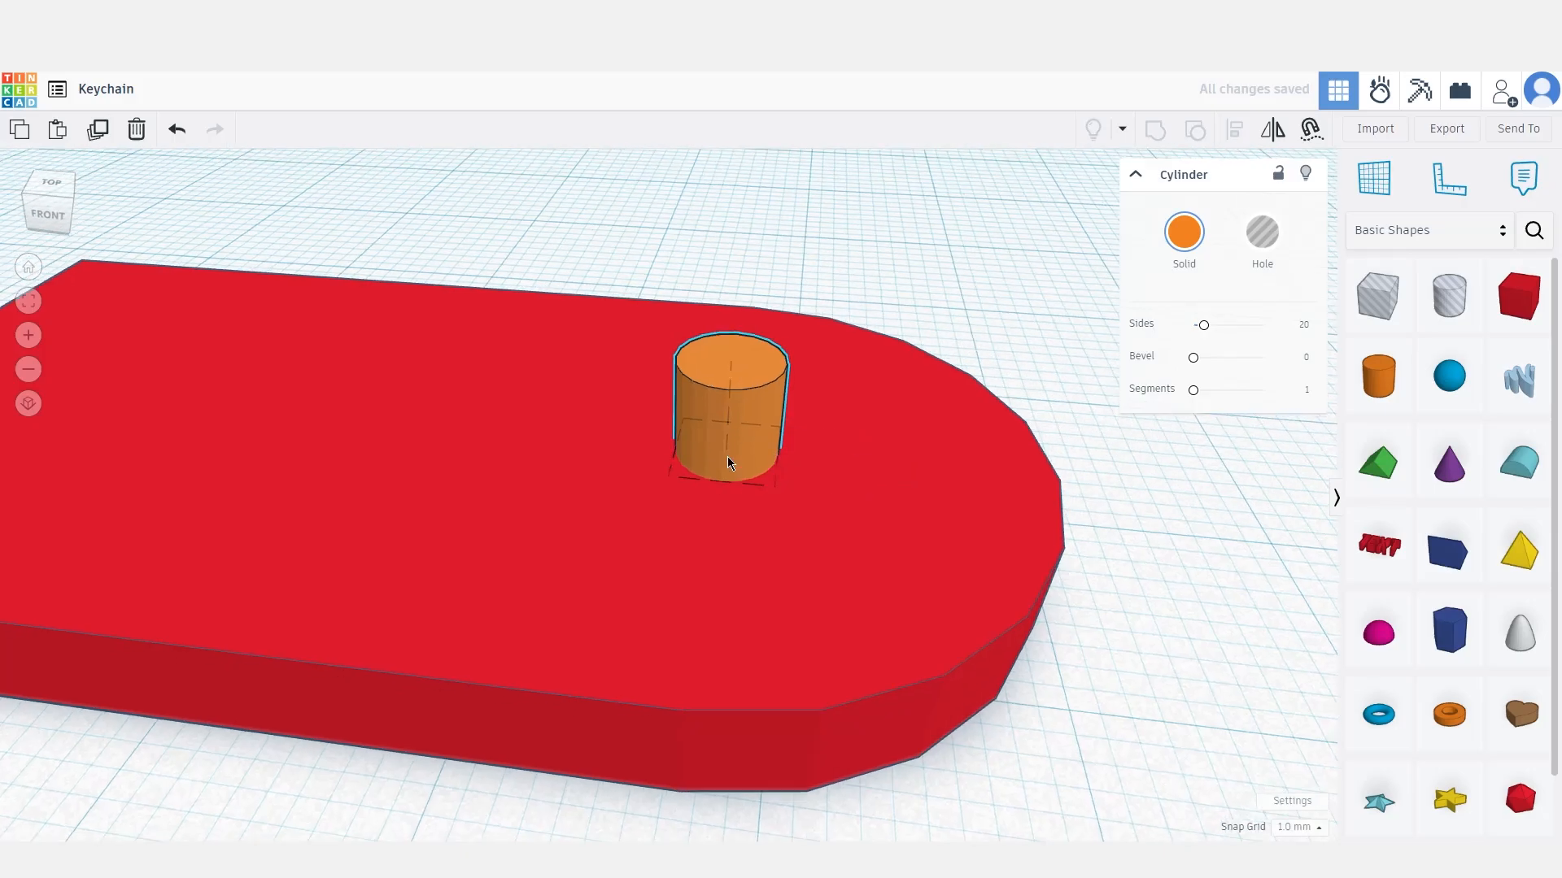
right_drag(727, 462, 732, 399)
drag(729, 335, 729, 178)
scroll(823, 212, down, 5)
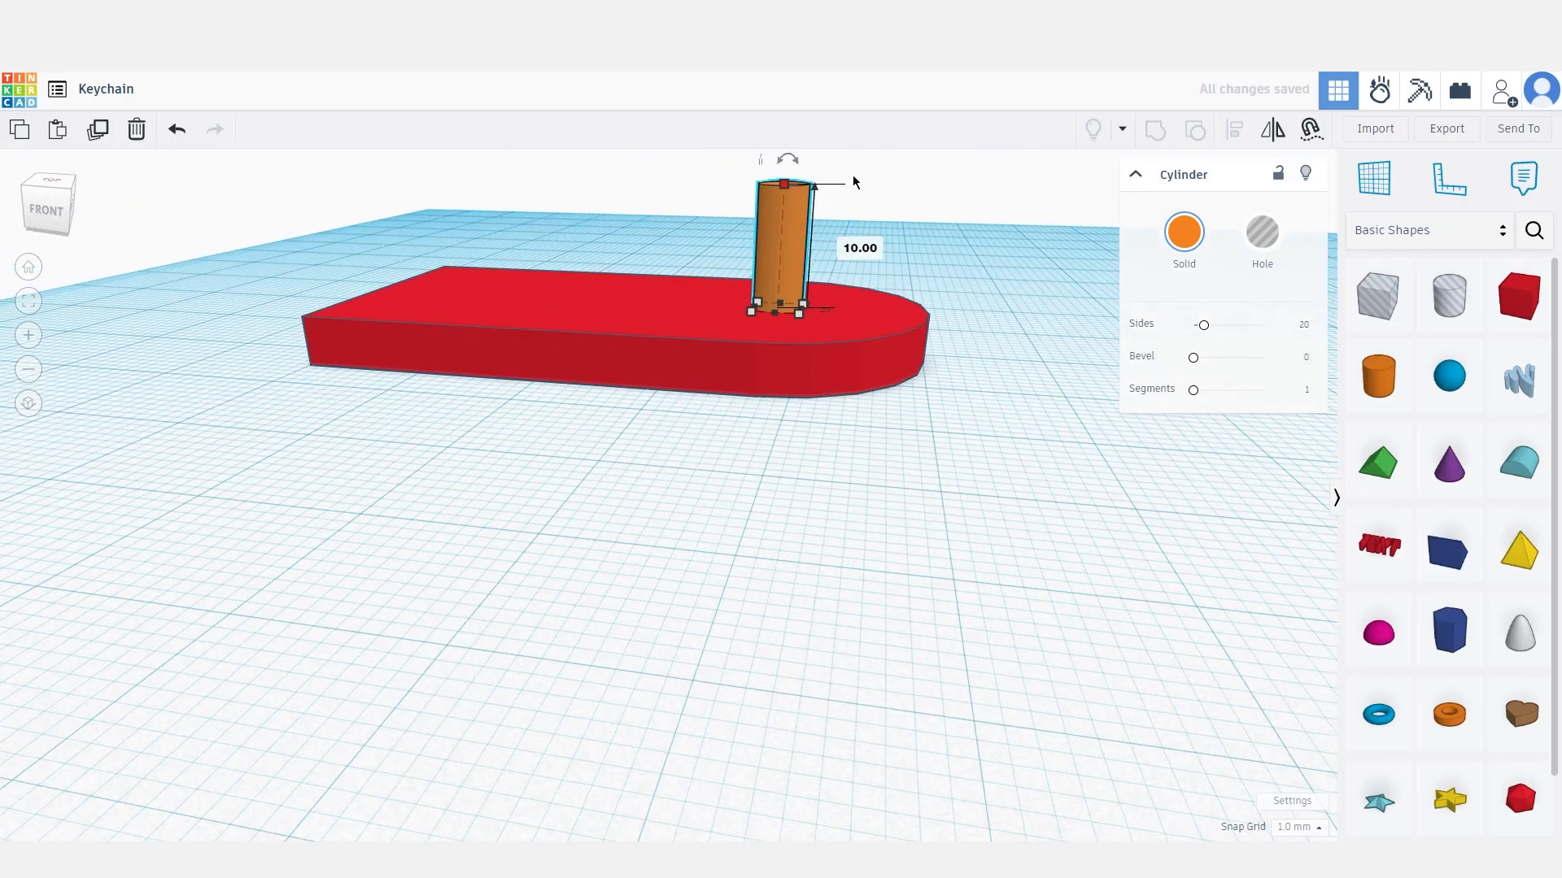
Lower the small cylinder by 7 mm so it passes through the plate's full thickness
middle_drag(854, 183, 791, 314)
click(790, 315)
click(709, 334)
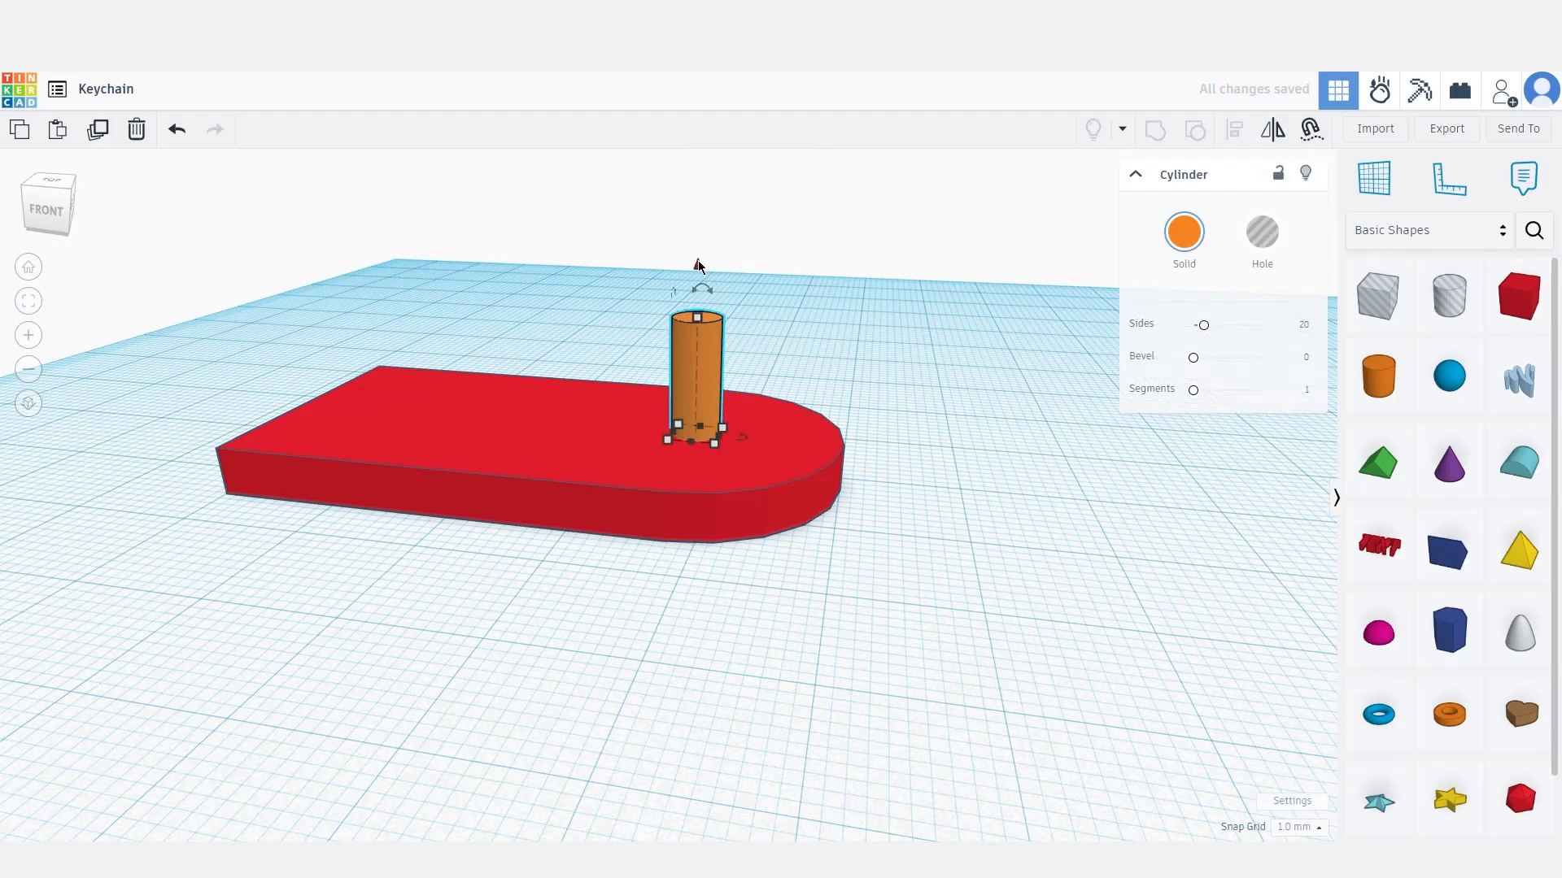
drag(697, 262, 700, 352)
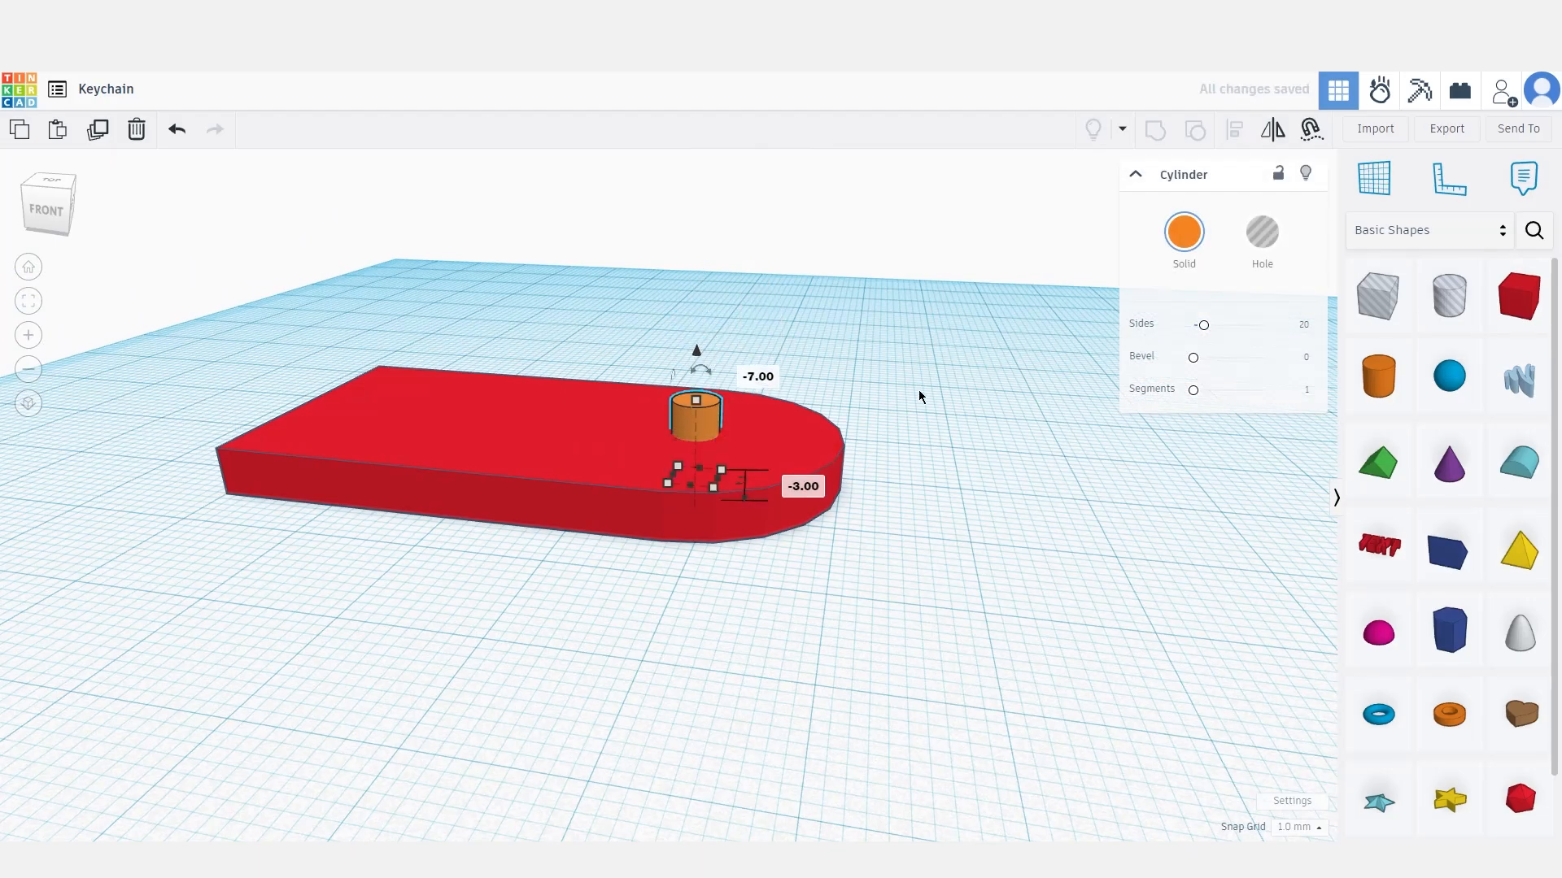
right_drag(919, 396, 854, 363)
click(829, 369)
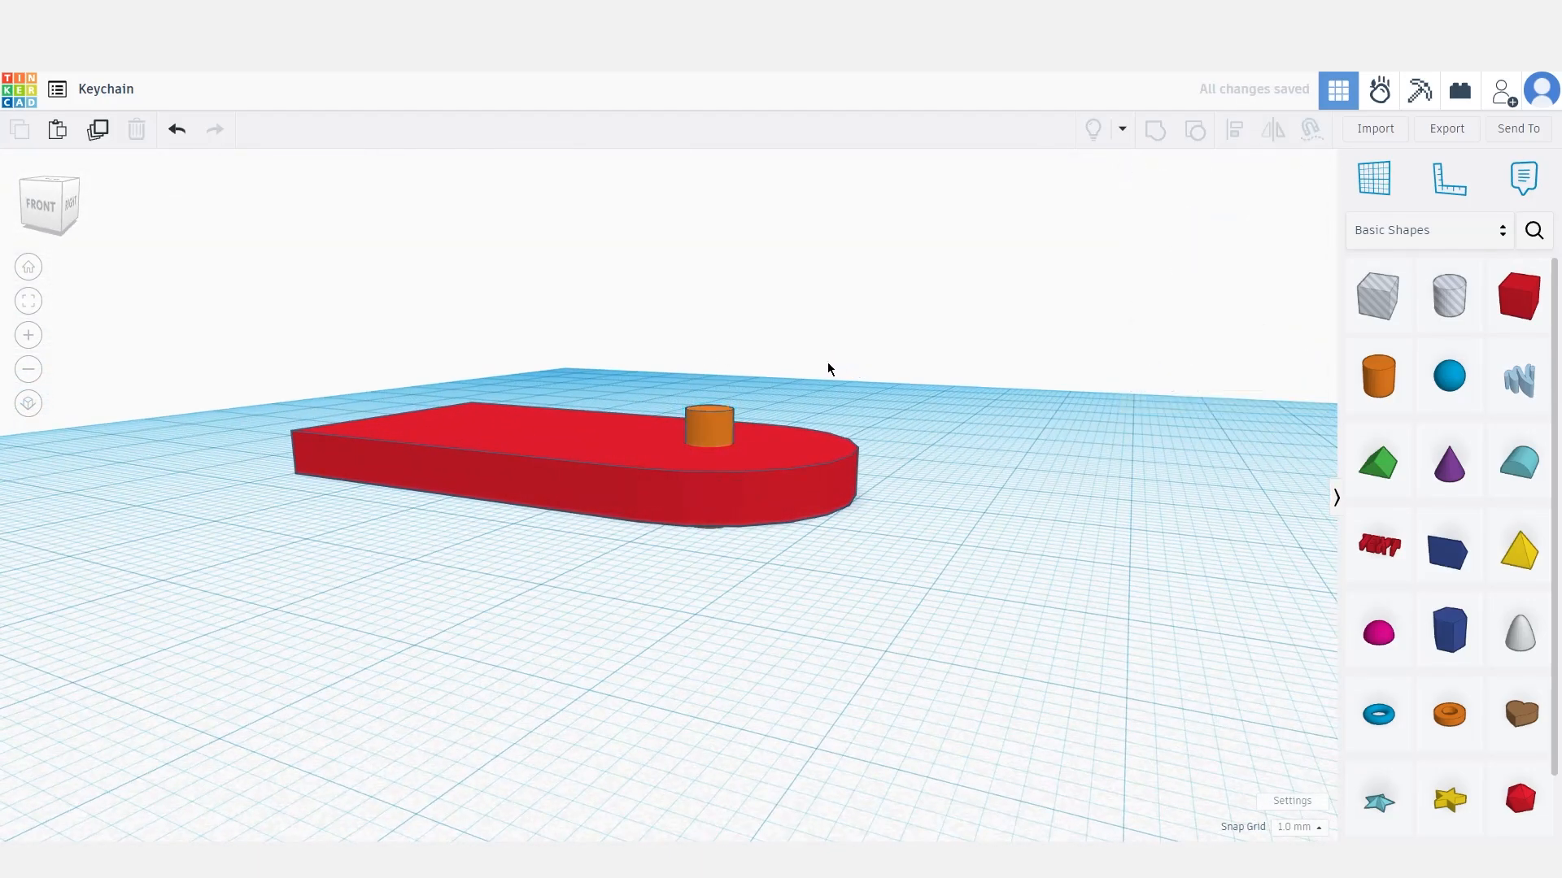
Turn the small cylinder into a hole and group it with the plate to cut the keyring opening
click(726, 417)
click(1263, 231)
click(481, 602)
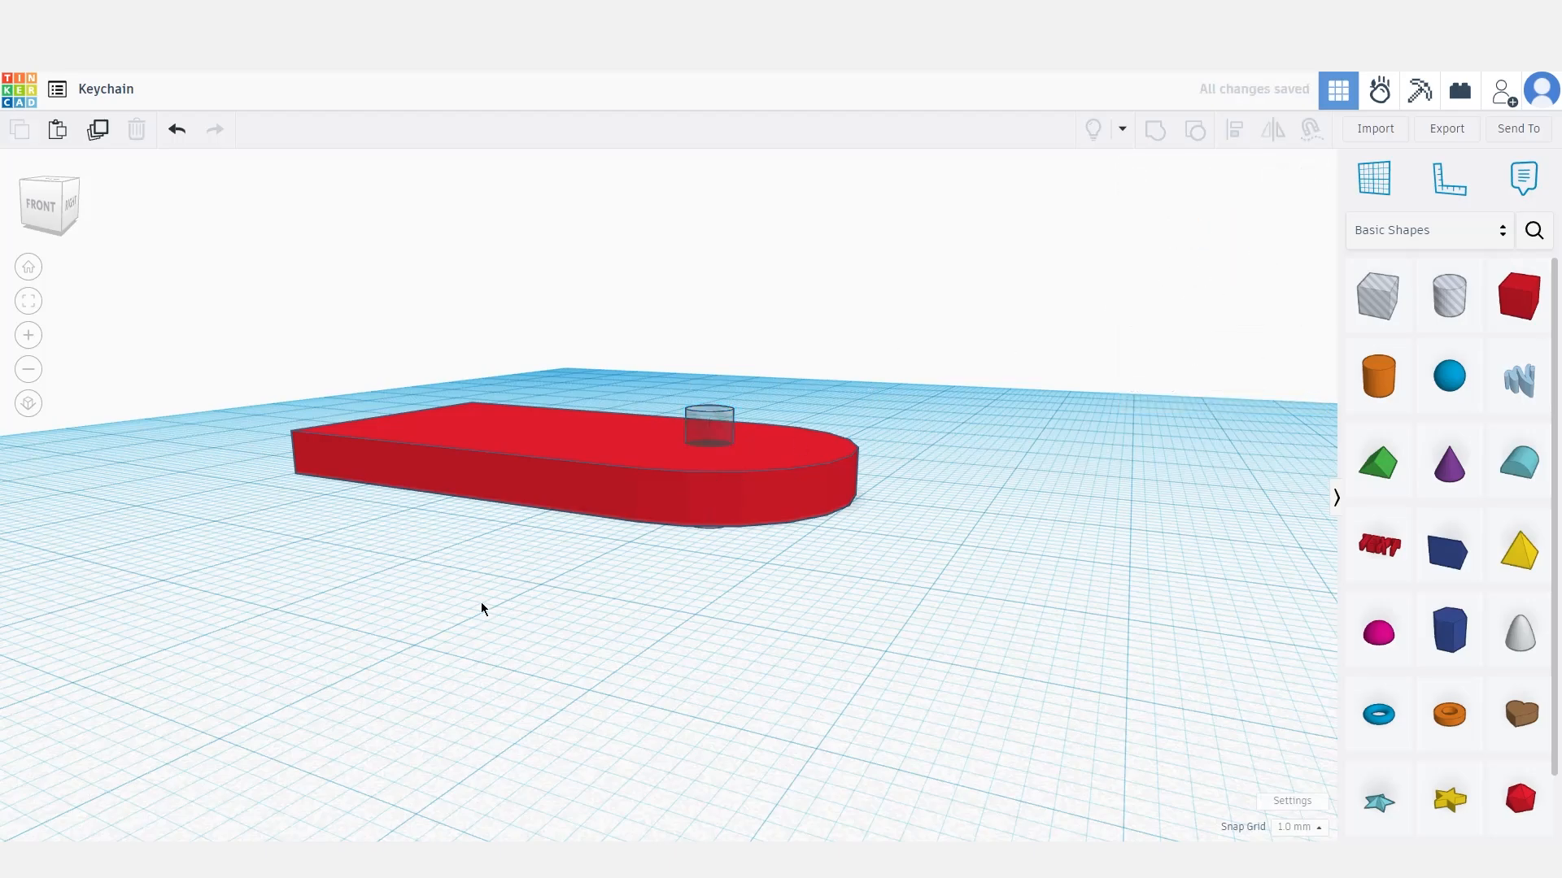
key(ctrl+a)
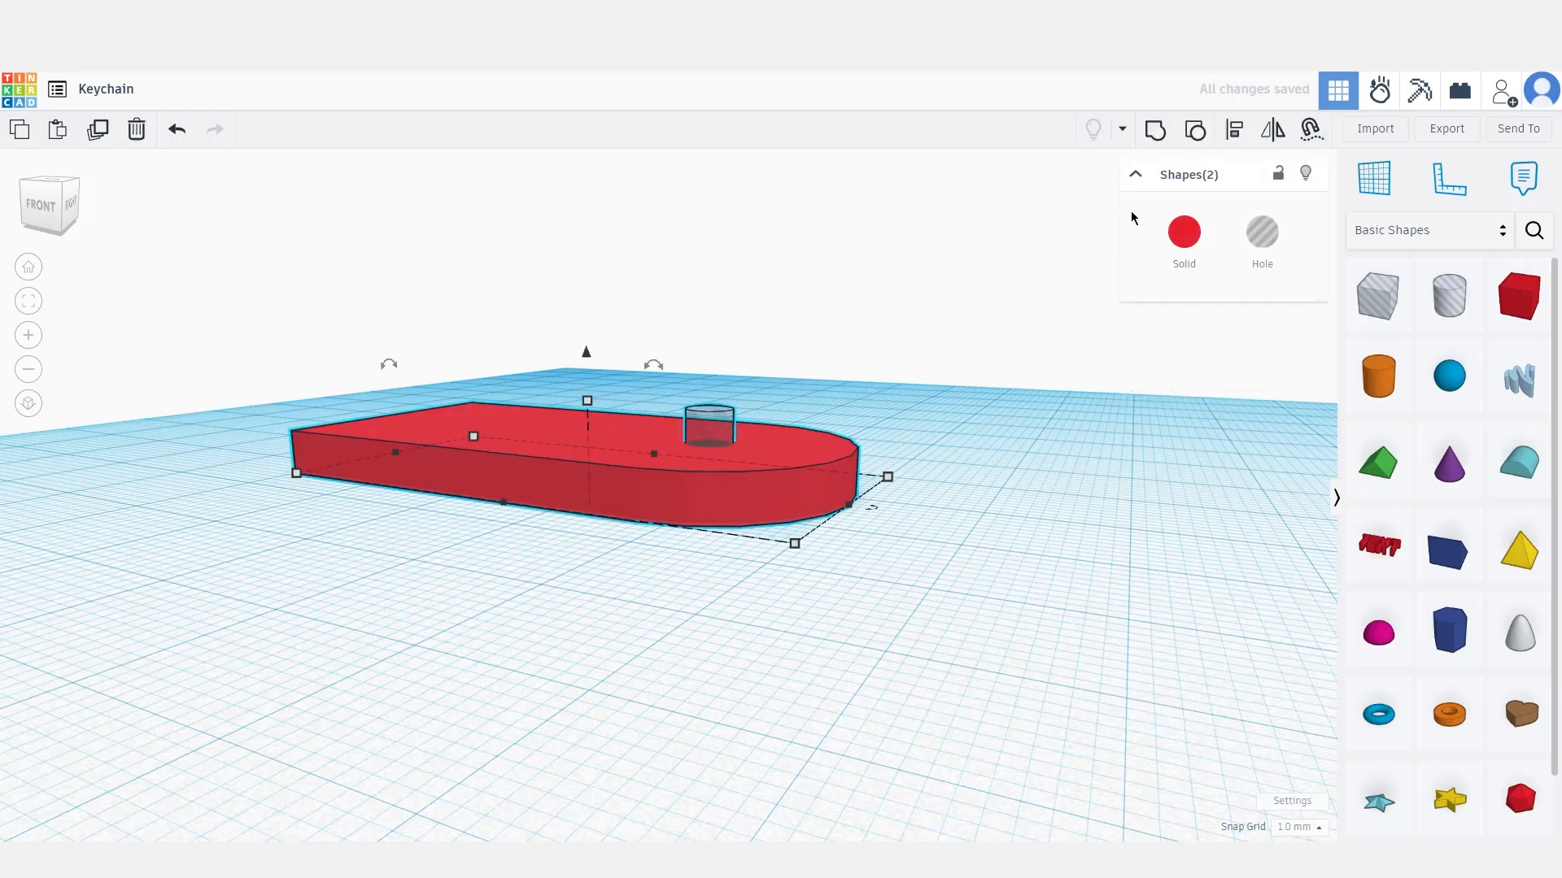
click(1159, 138)
click(926, 415)
right_drag(925, 418, 936, 524)
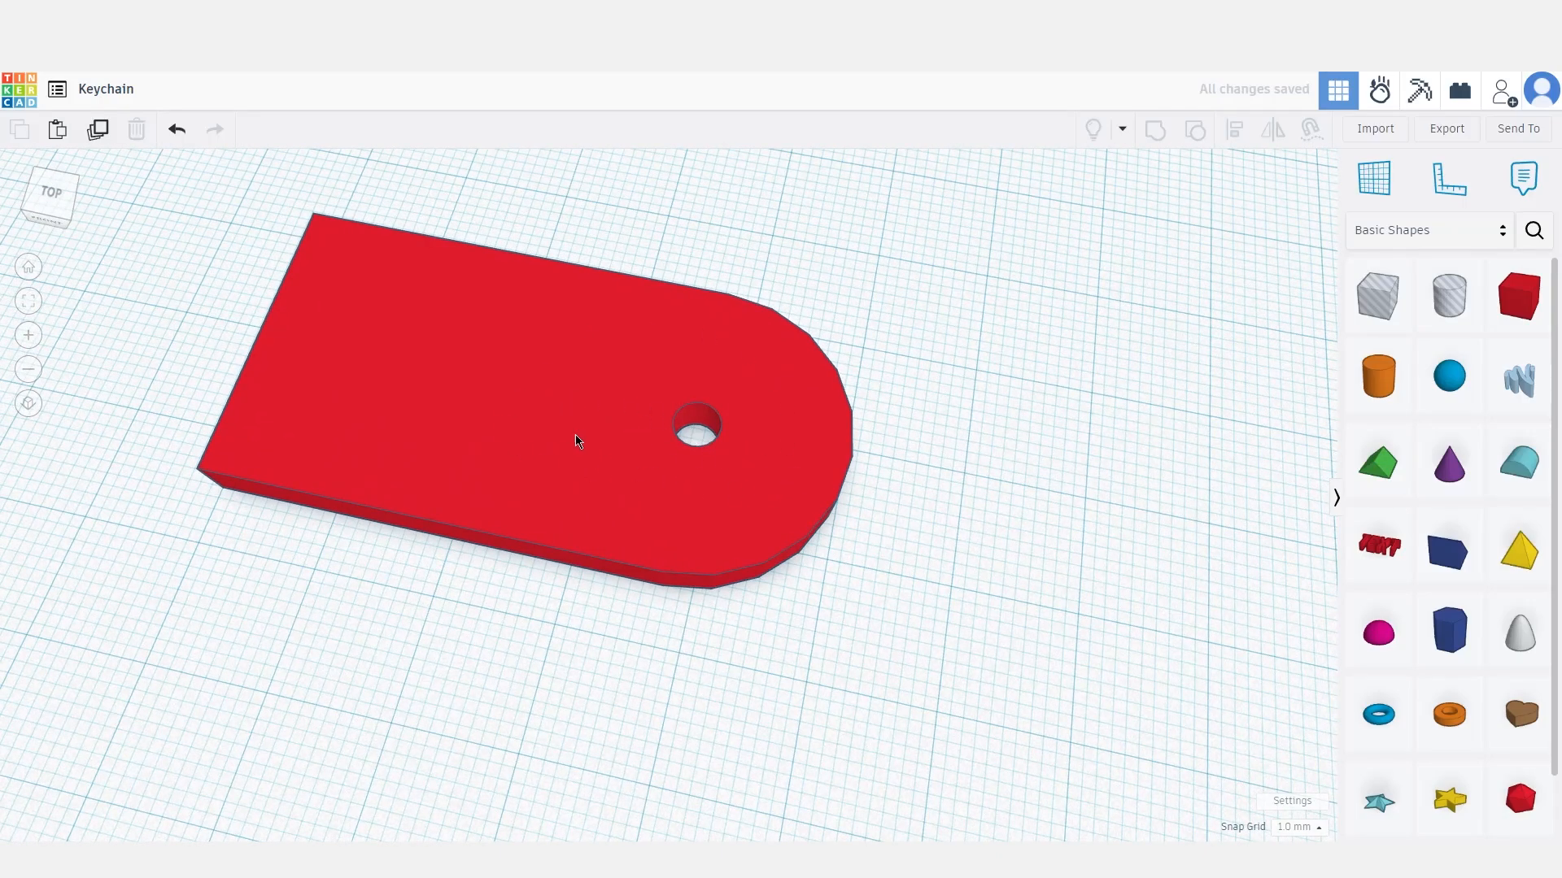
Place a text shape on the plate's top face and set its dimension across the plate's width to 20 mm
middle_drag(862, 611, 1029, 680)
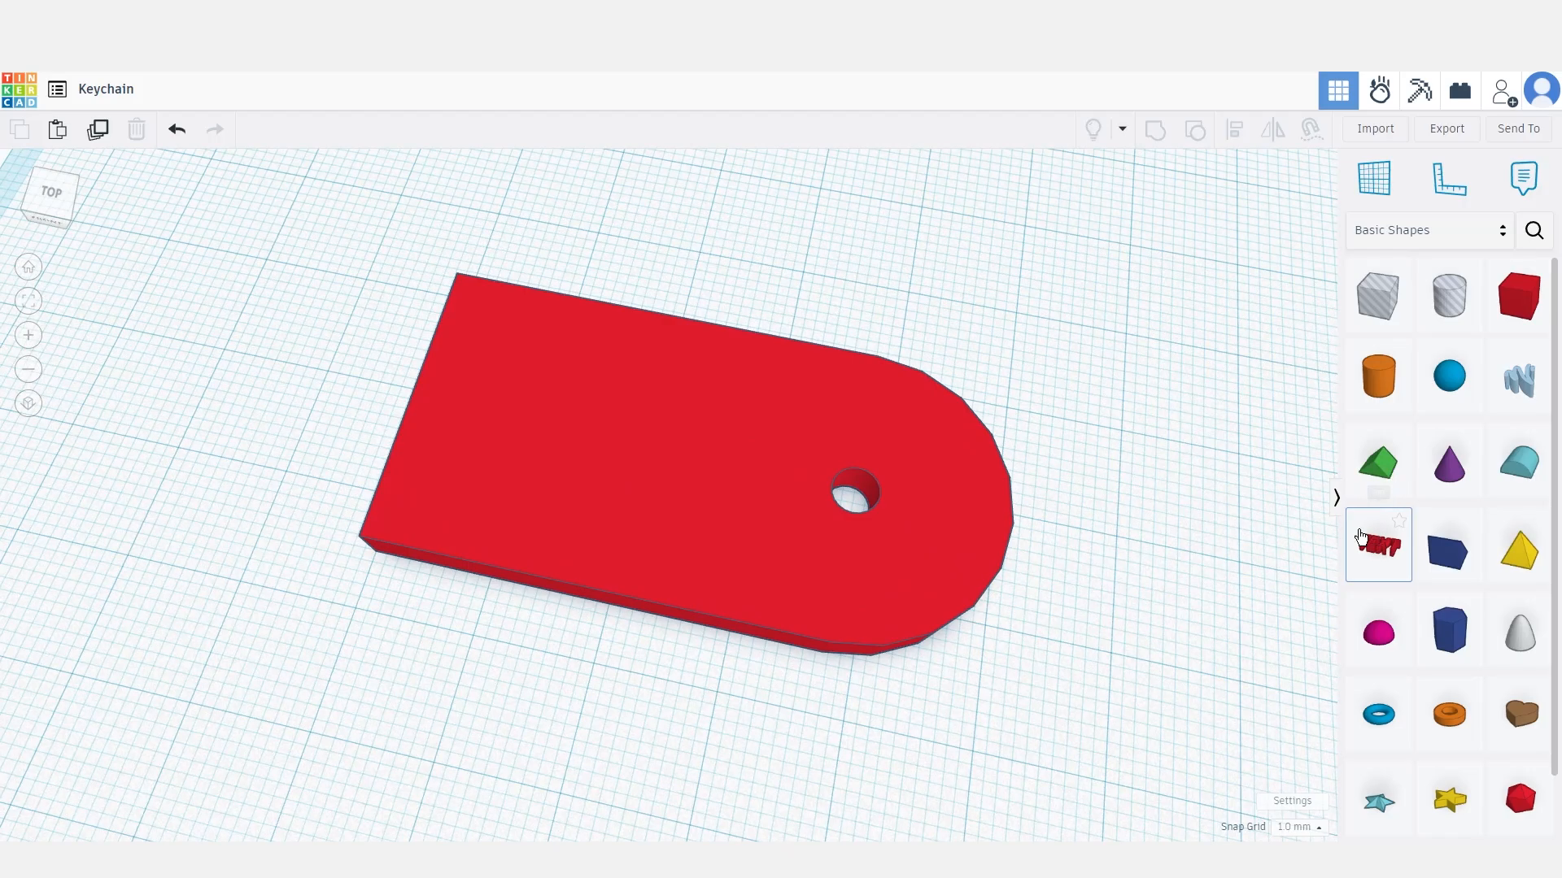
drag(1360, 537, 675, 460)
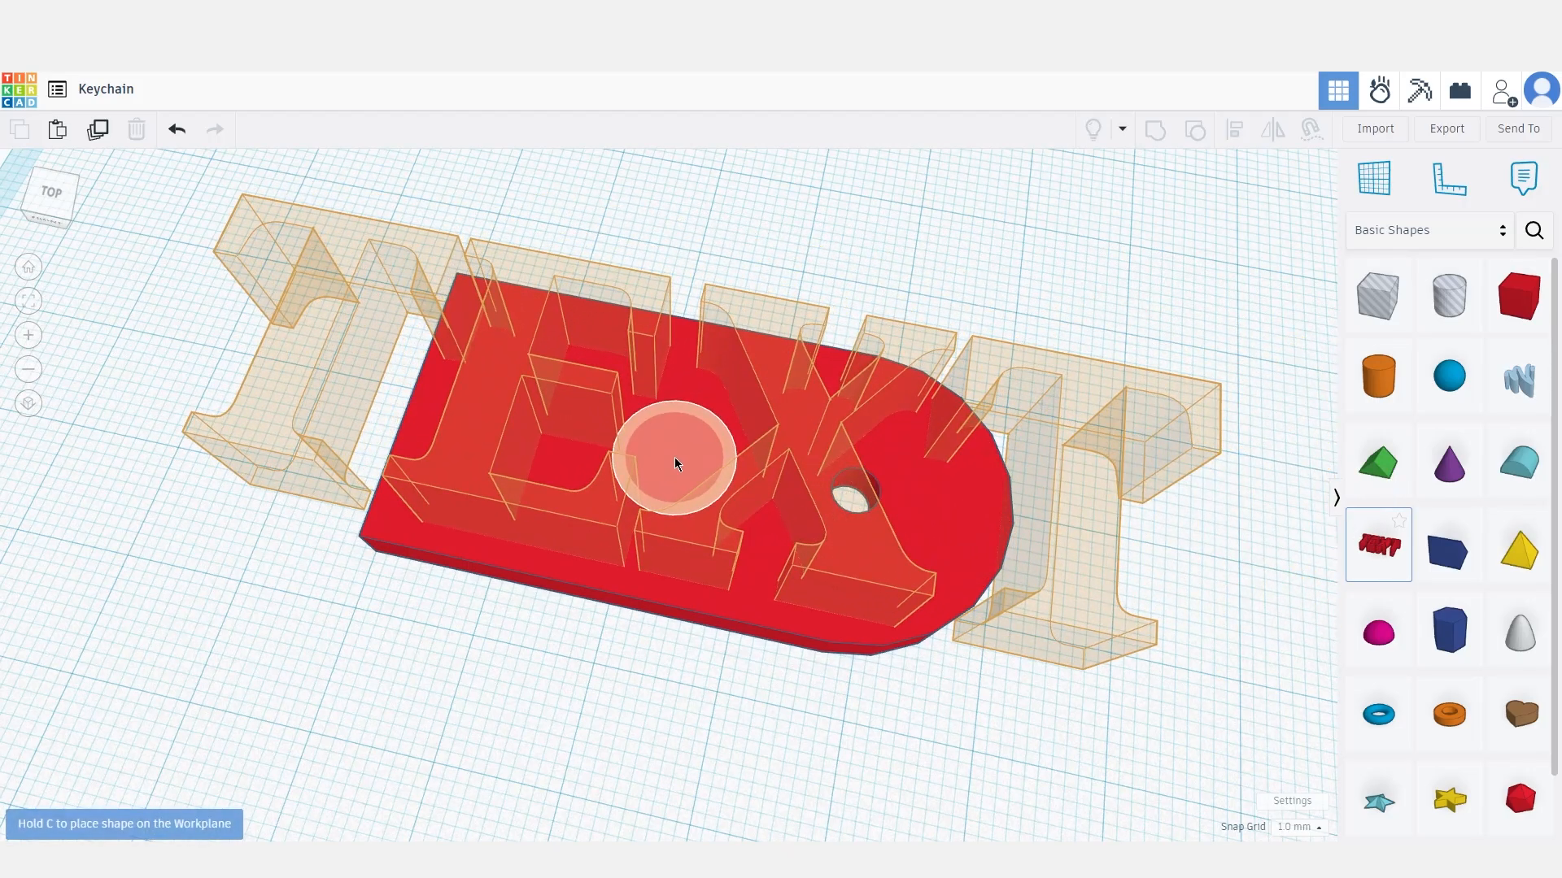
scroll(675, 457, down, 2)
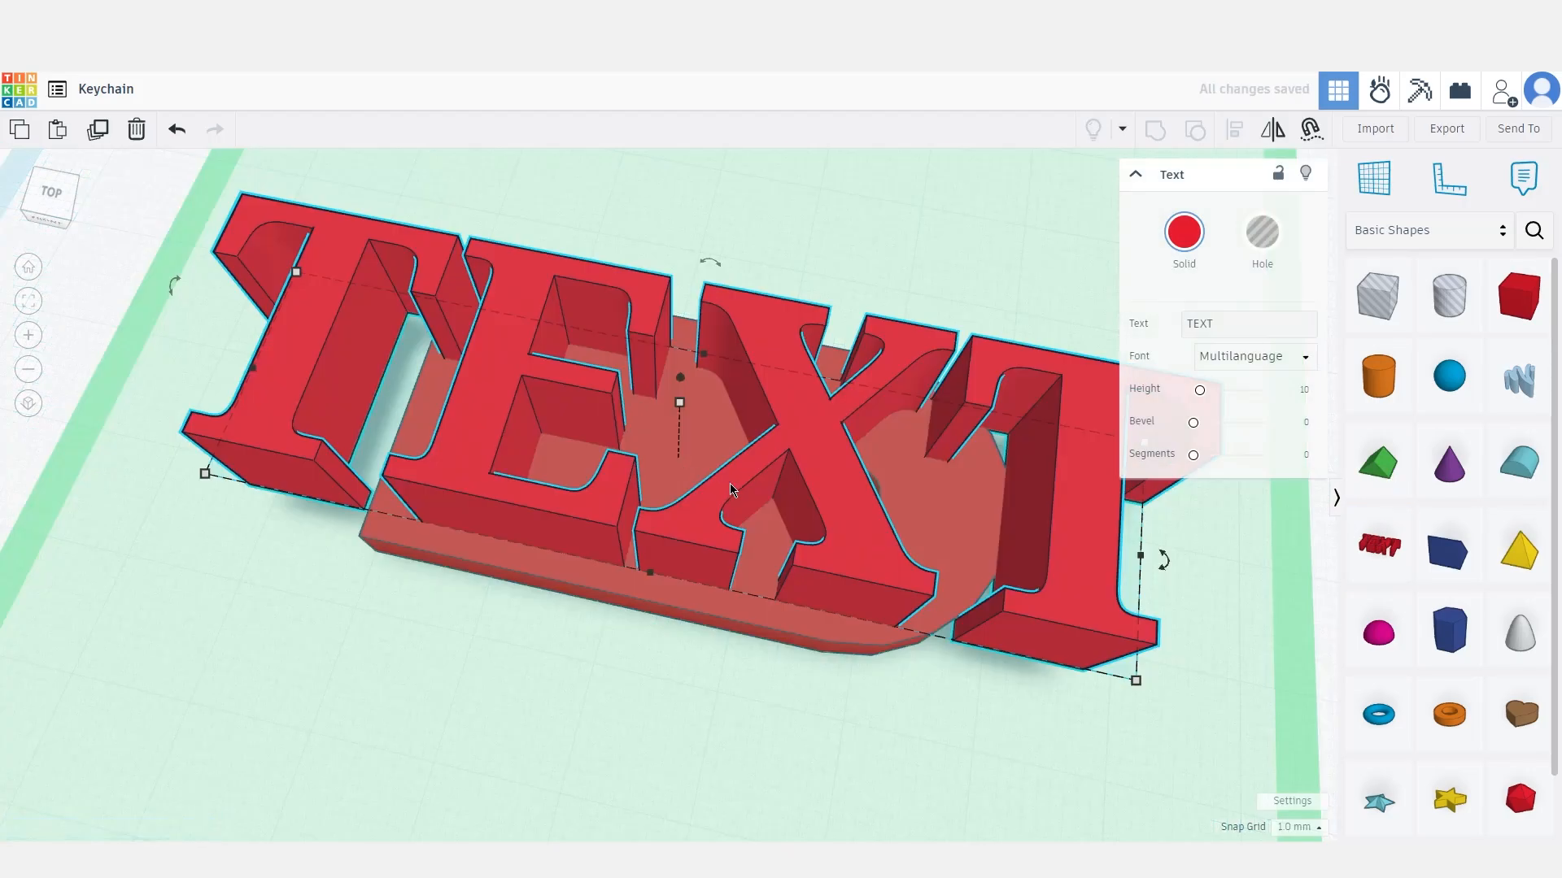
scroll(746, 486, up, 5)
scroll(765, 468, down, 7)
scroll(774, 462, up, 1)
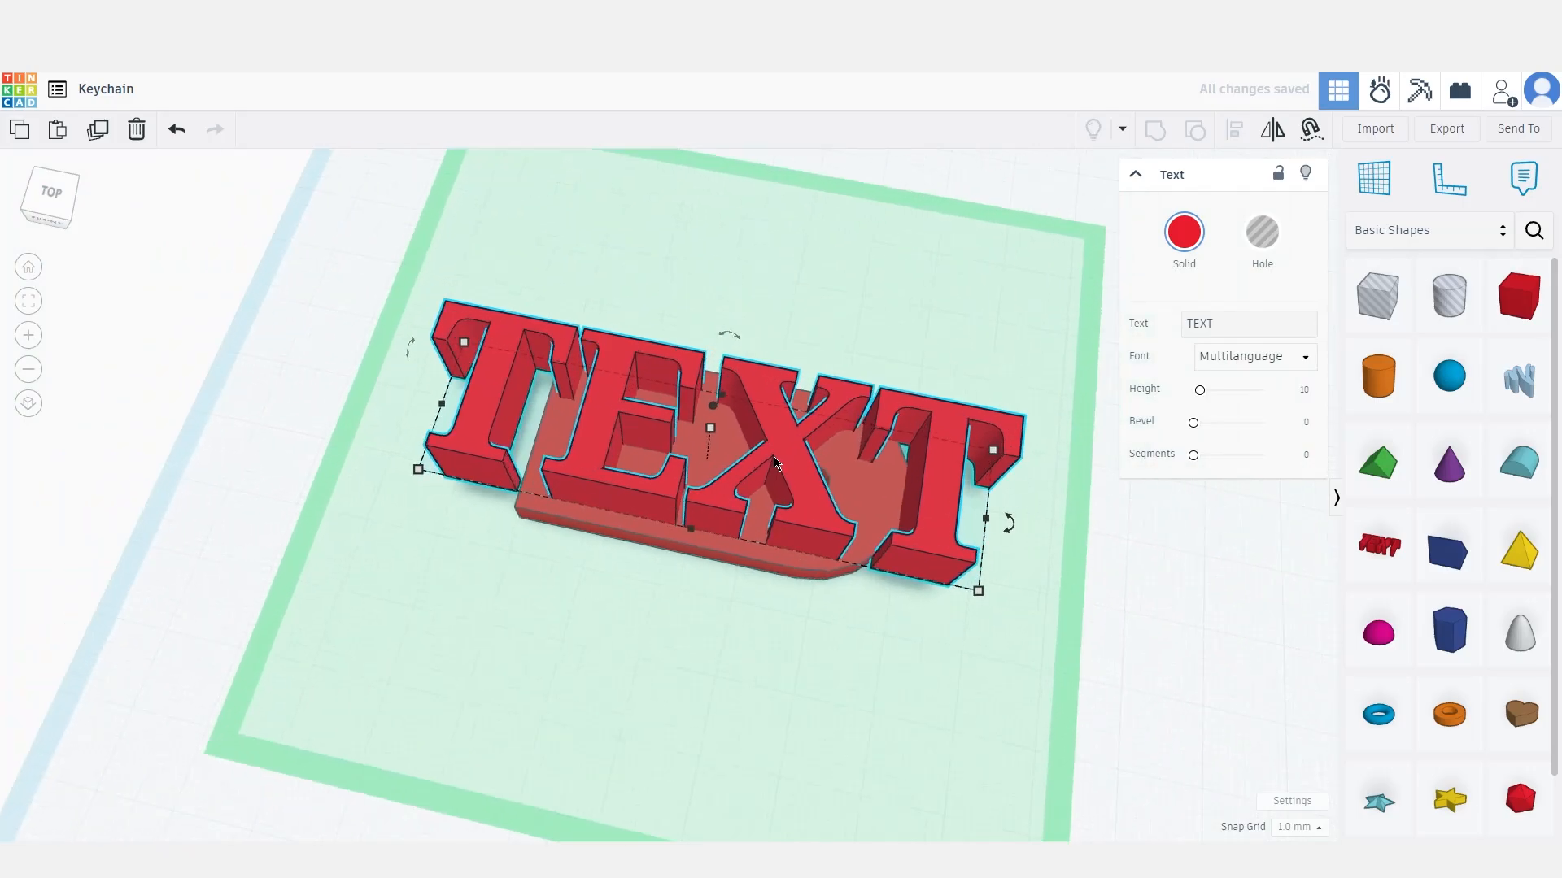
mouse_move(688, 530)
click(1074, 536)
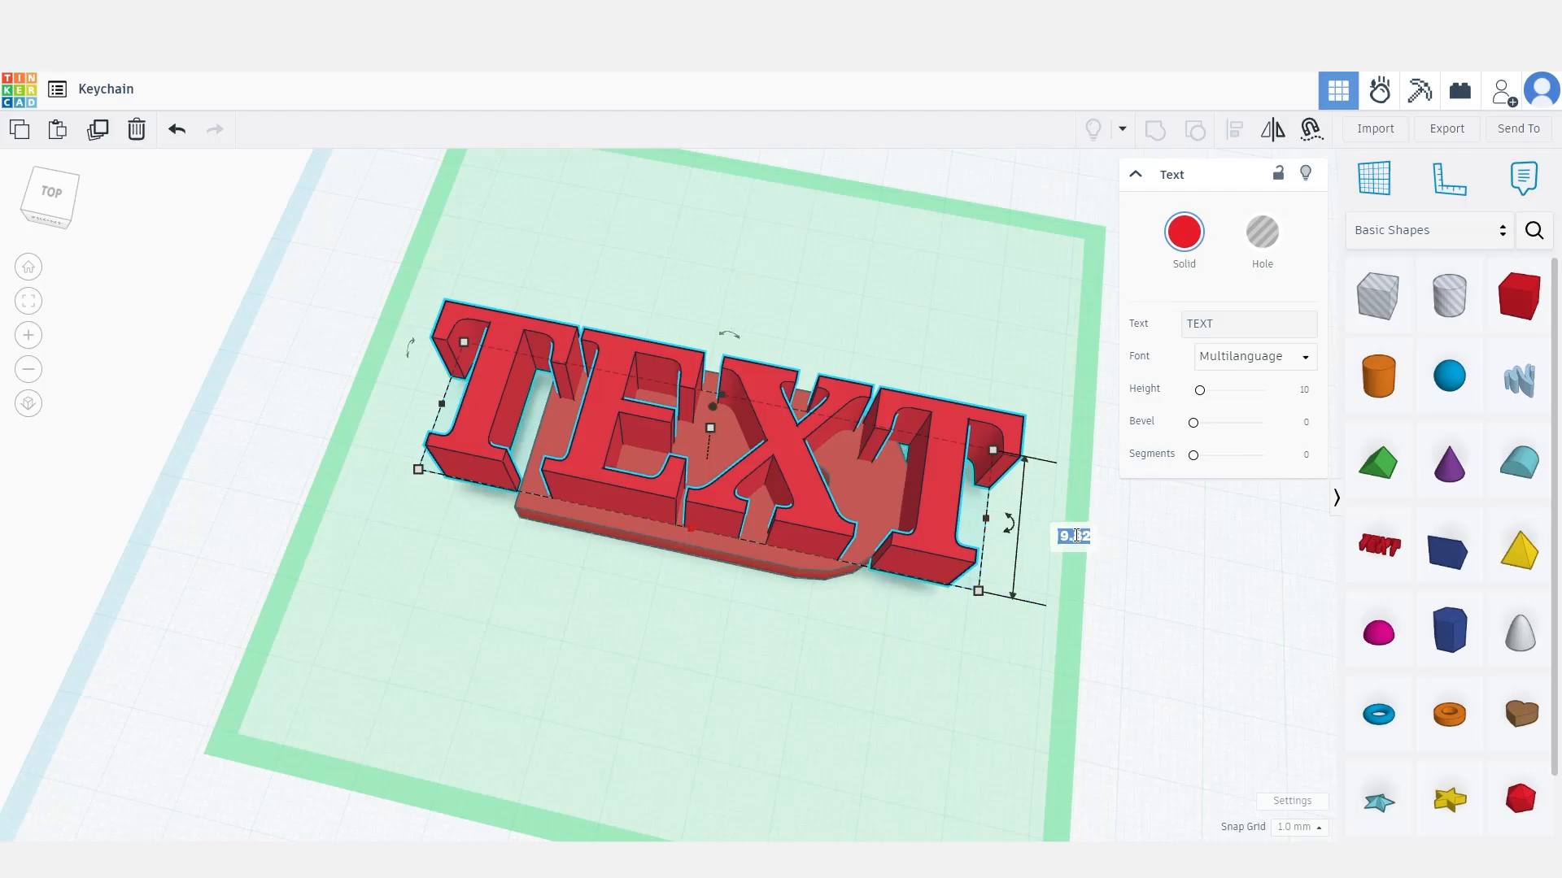
text(20)
key(Return)
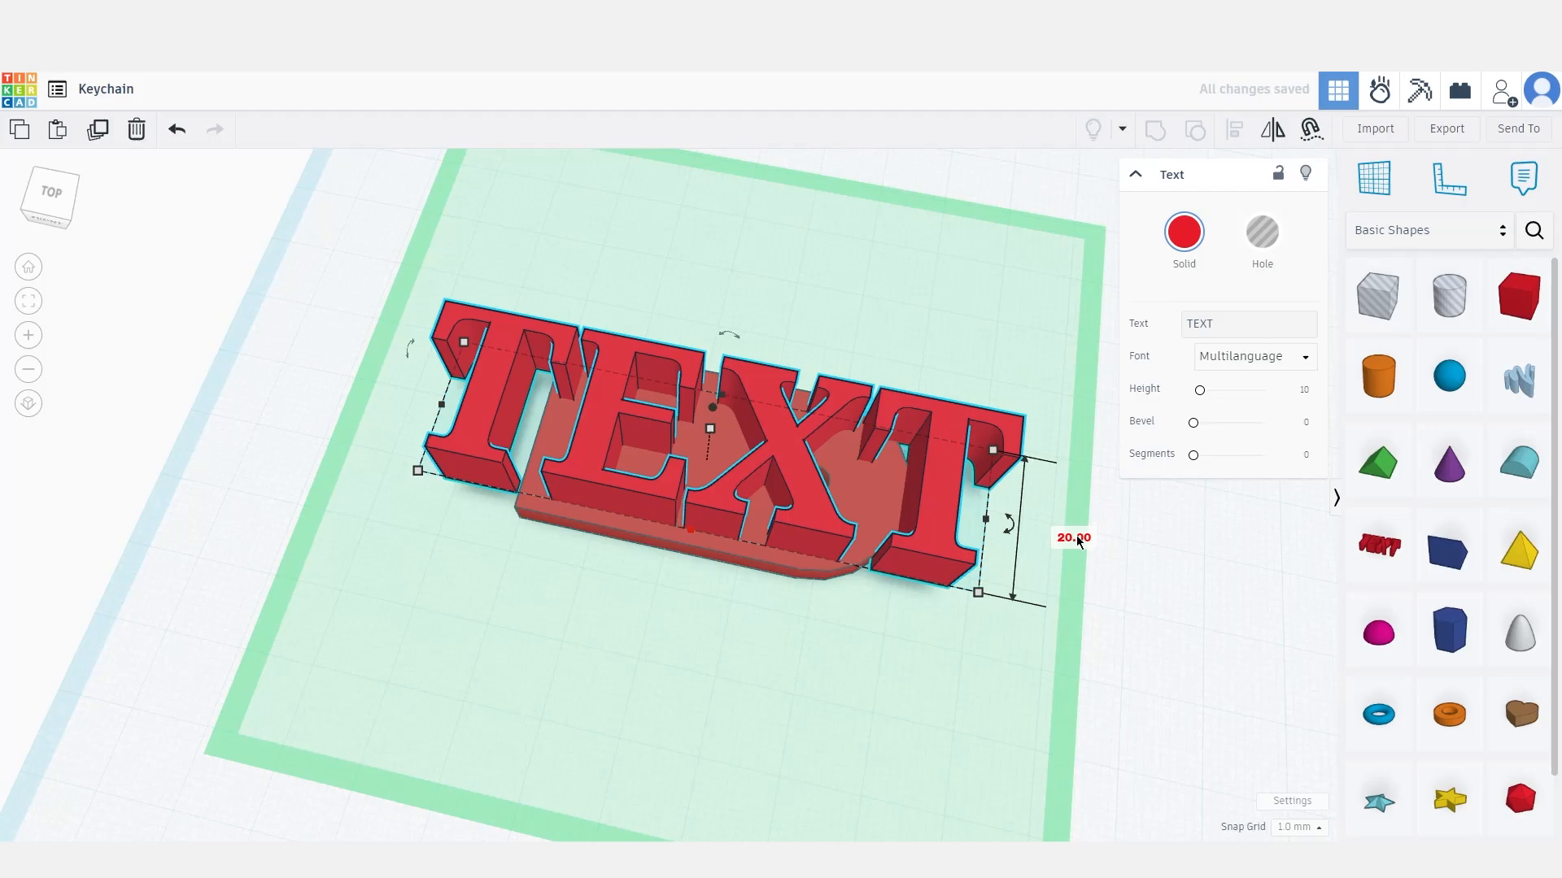
Shorten the text along the plate, trying 40 mm first and settling on 30 mm
click(443, 406)
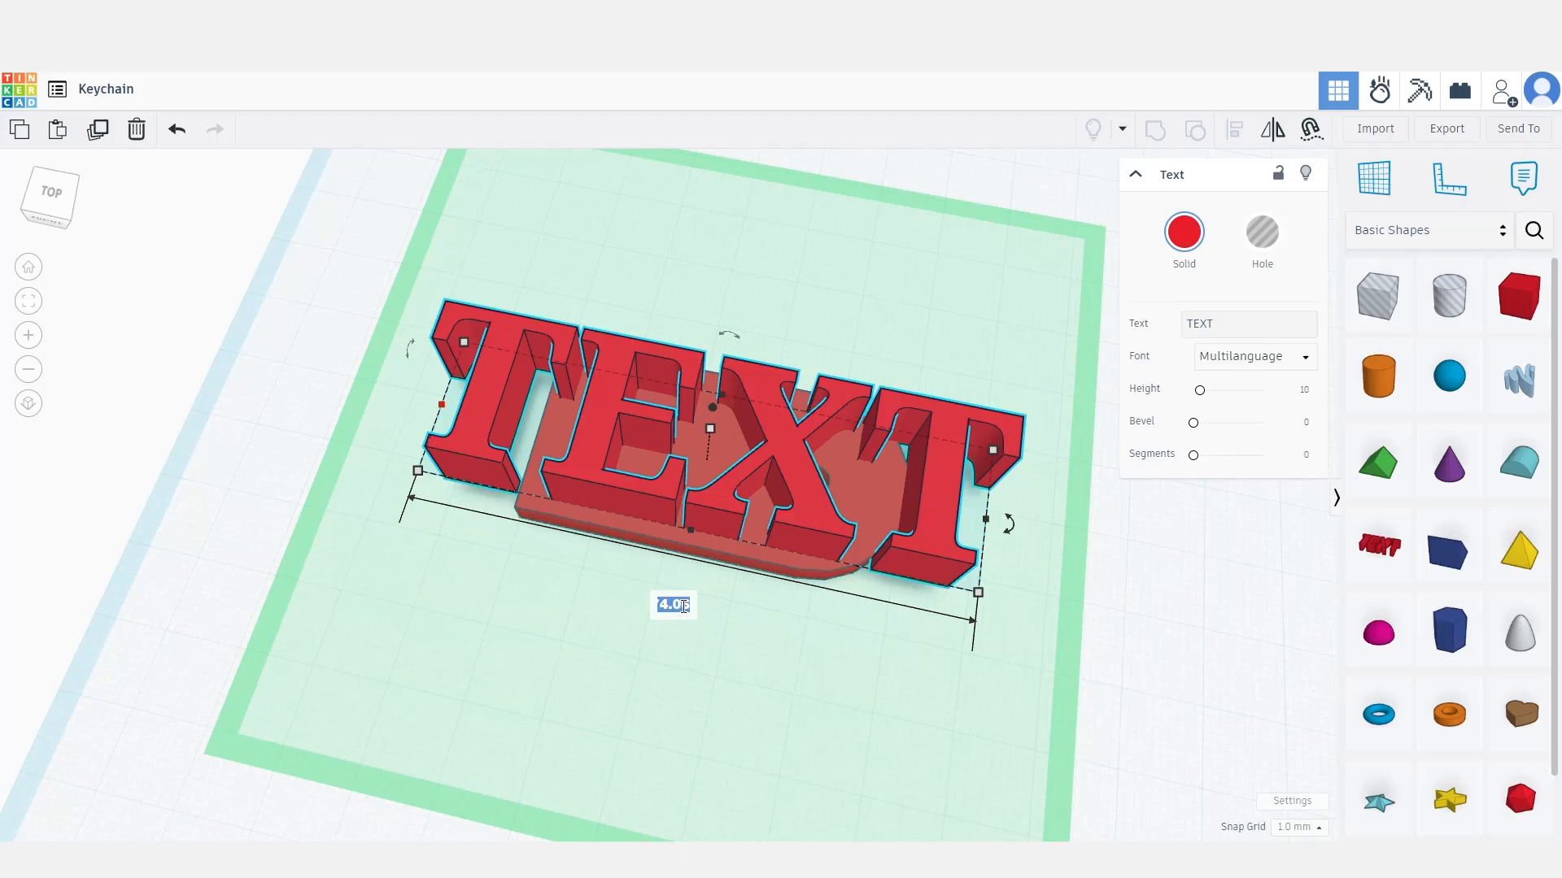
text(40)
key(Return)
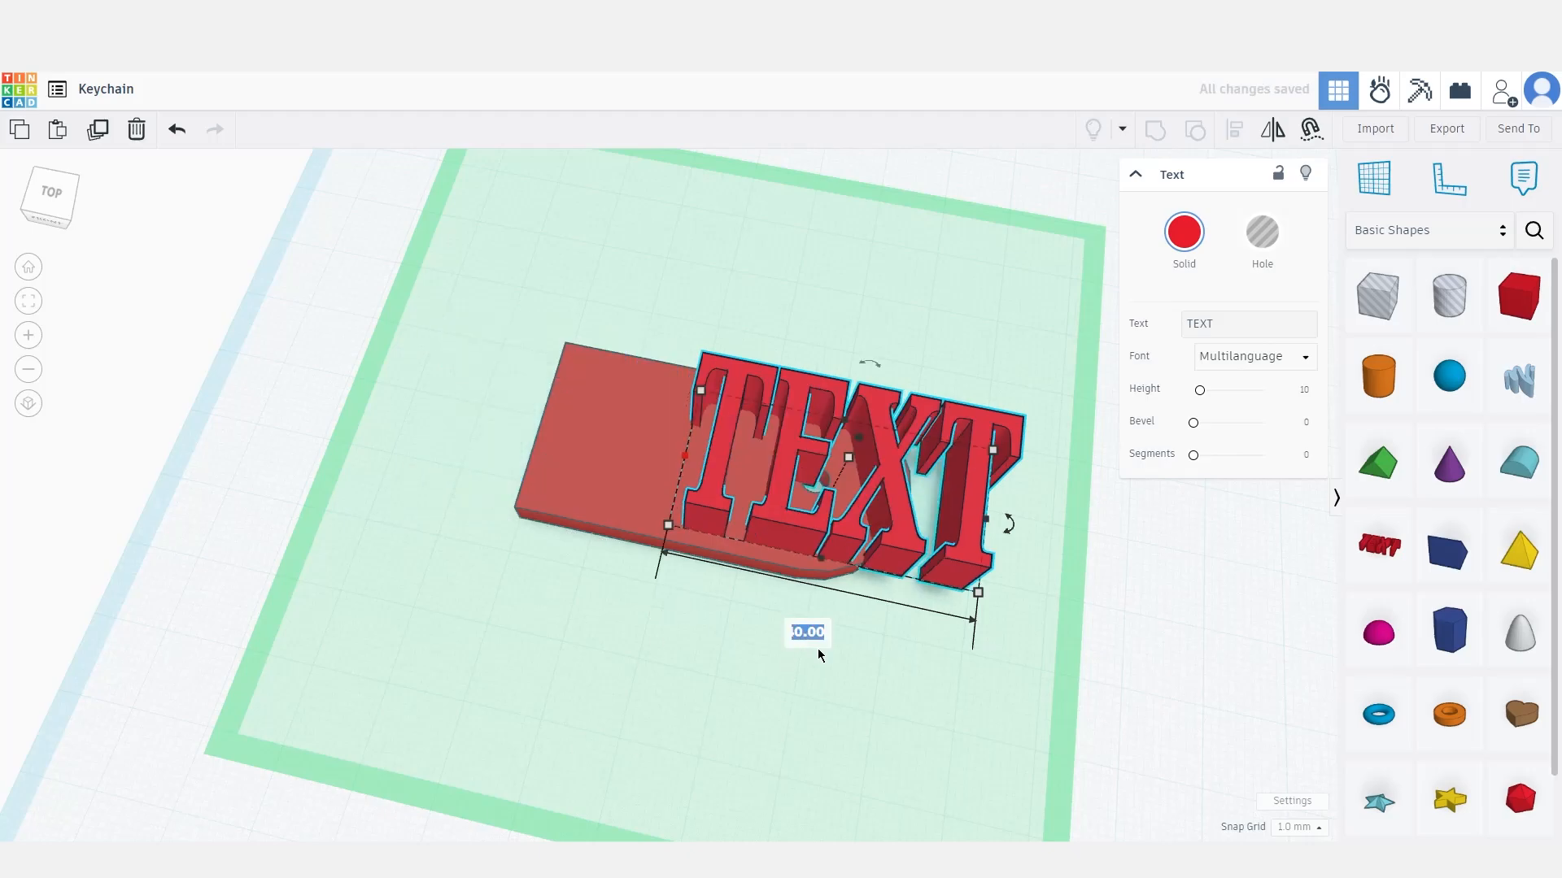
text(30)
key(Return)
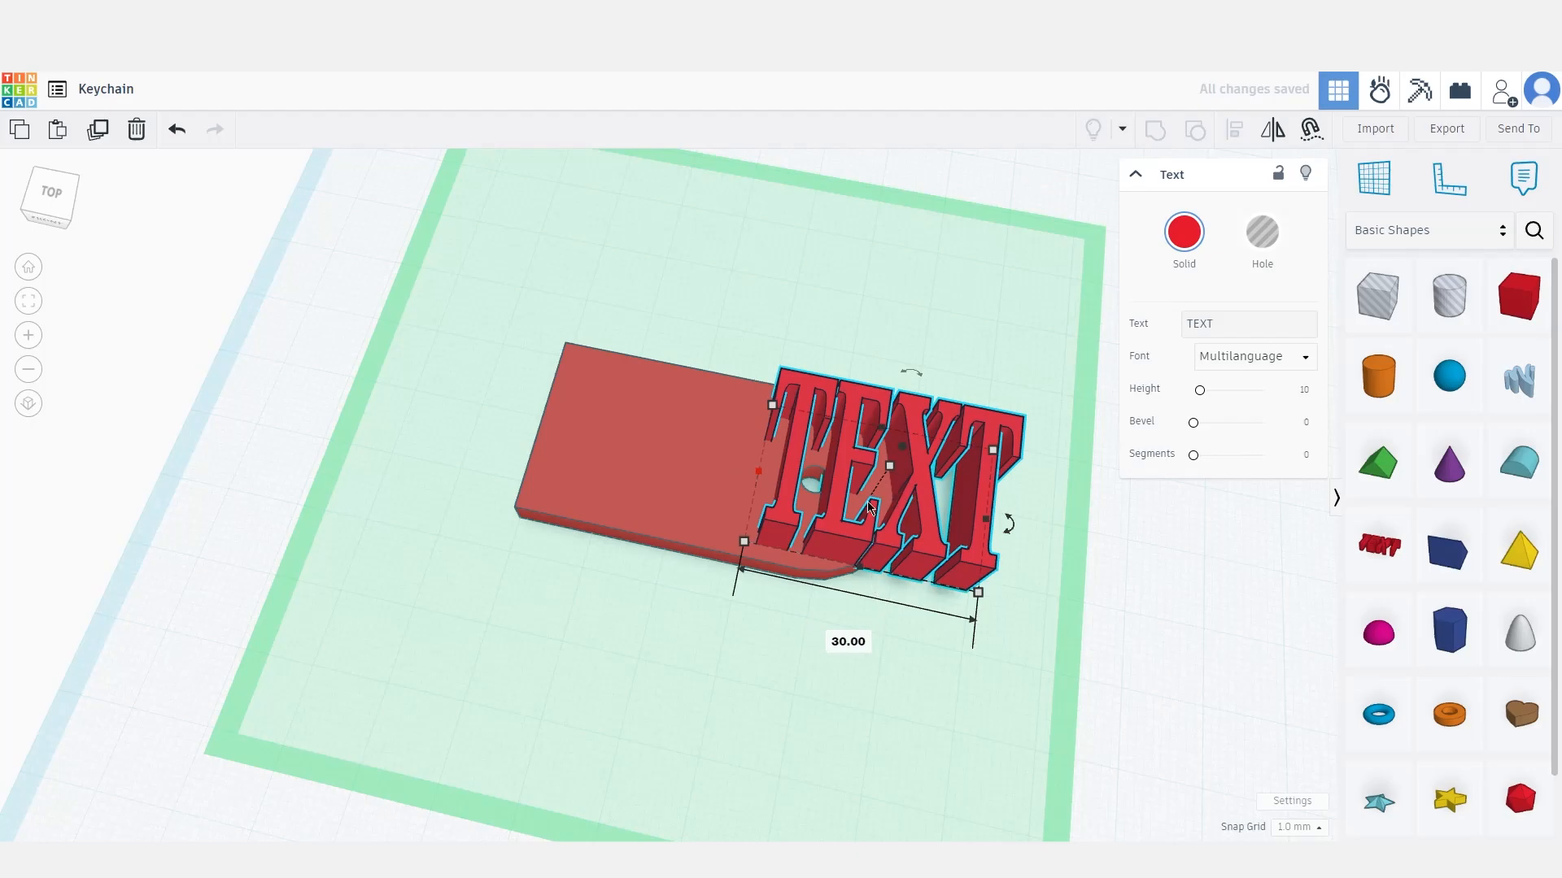
Undo the accidental plate movement and move the text onto the plate's flat section, clear of the hole
drag(877, 522, 868, 529)
key(ctrl+z)
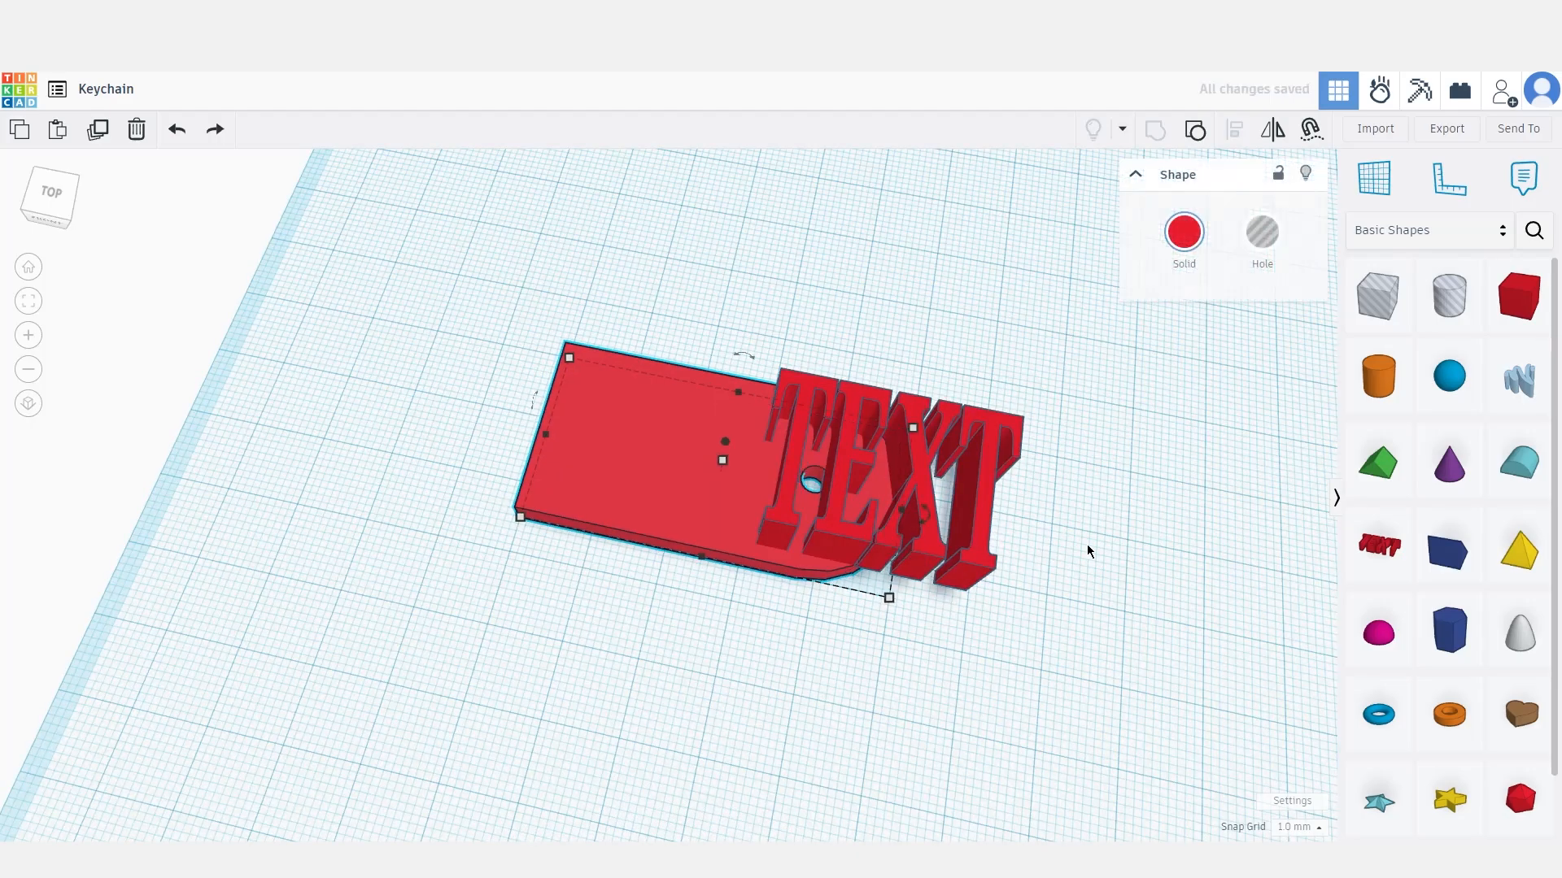
click(1087, 544)
click(962, 418)
drag(963, 423, 774, 388)
right_drag(1001, 617, 840, 665)
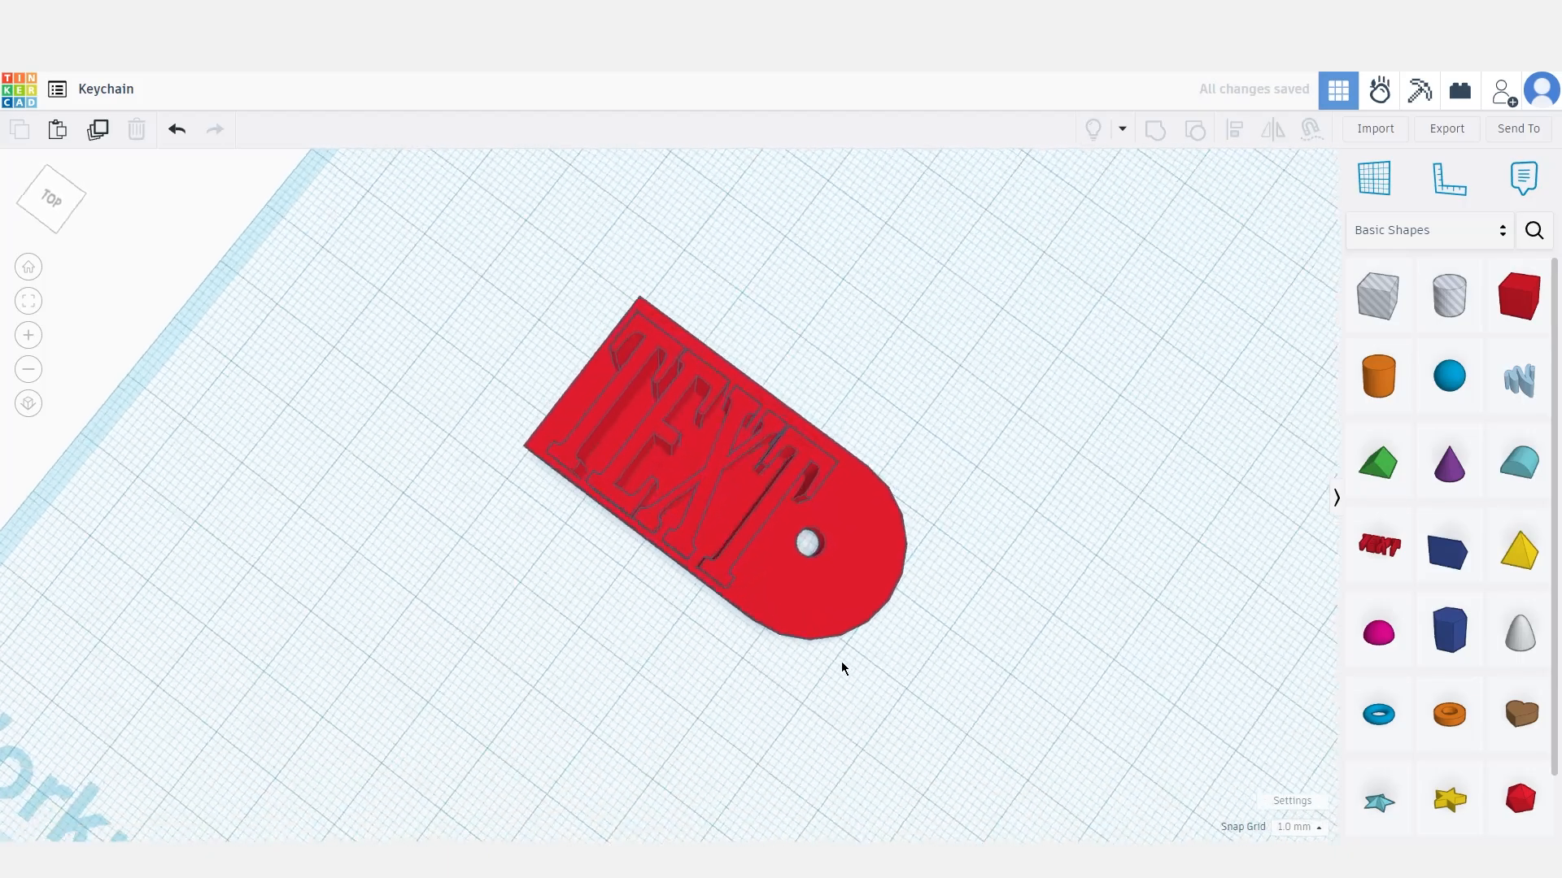
Change the text's solid colour to blue to set it apart from the red plate
click(976, 423)
right_drag(976, 423, 746, 387)
click(747, 387)
drag(902, 388, 667, 565)
click(914, 385)
click(764, 419)
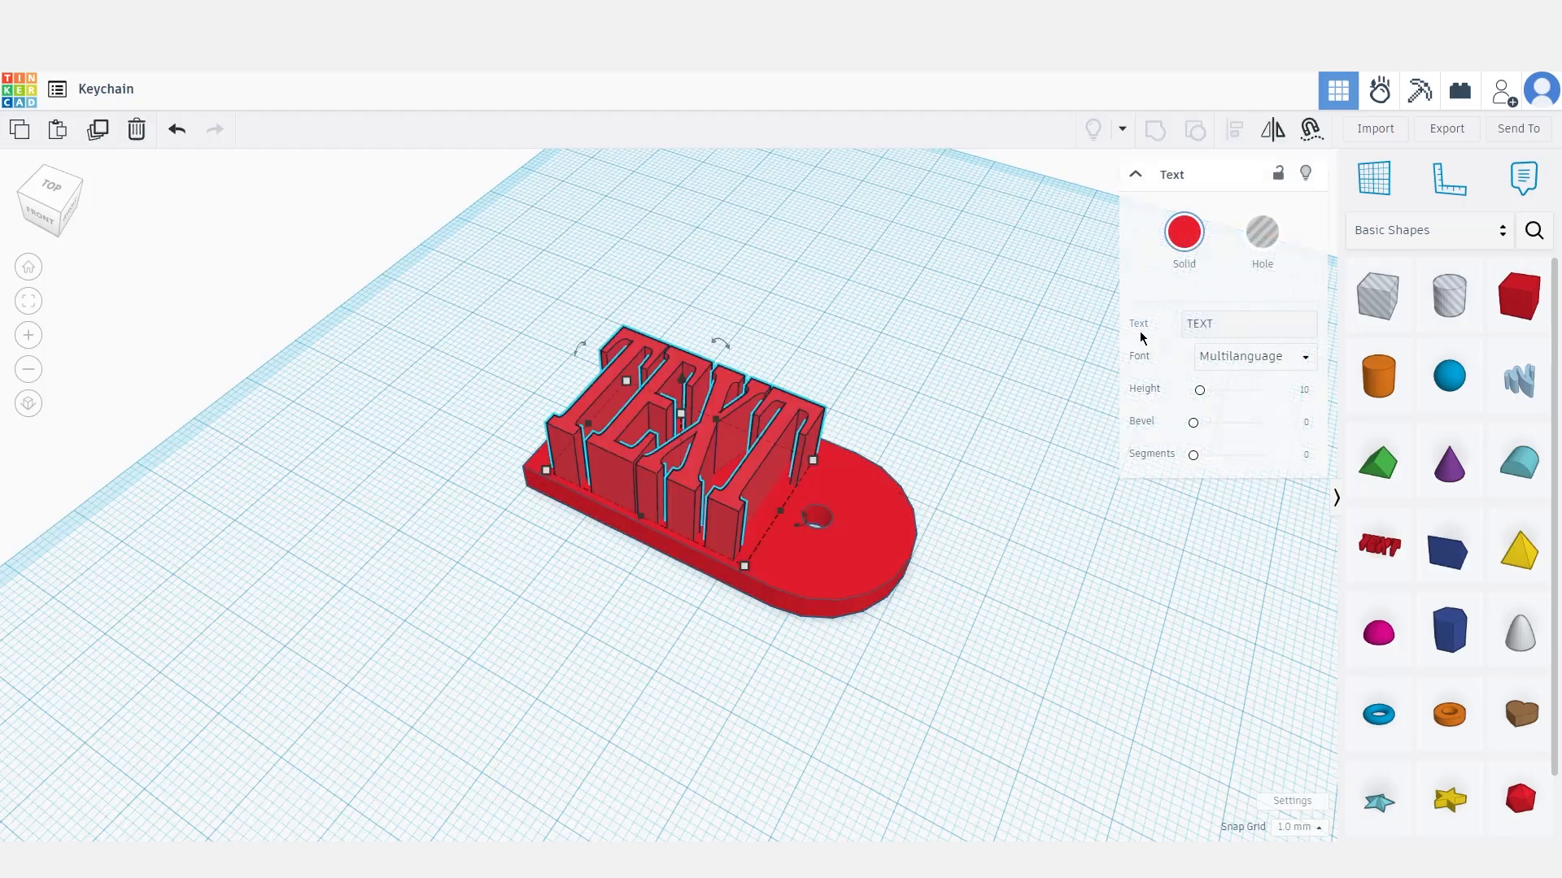
click(1185, 233)
click(1161, 401)
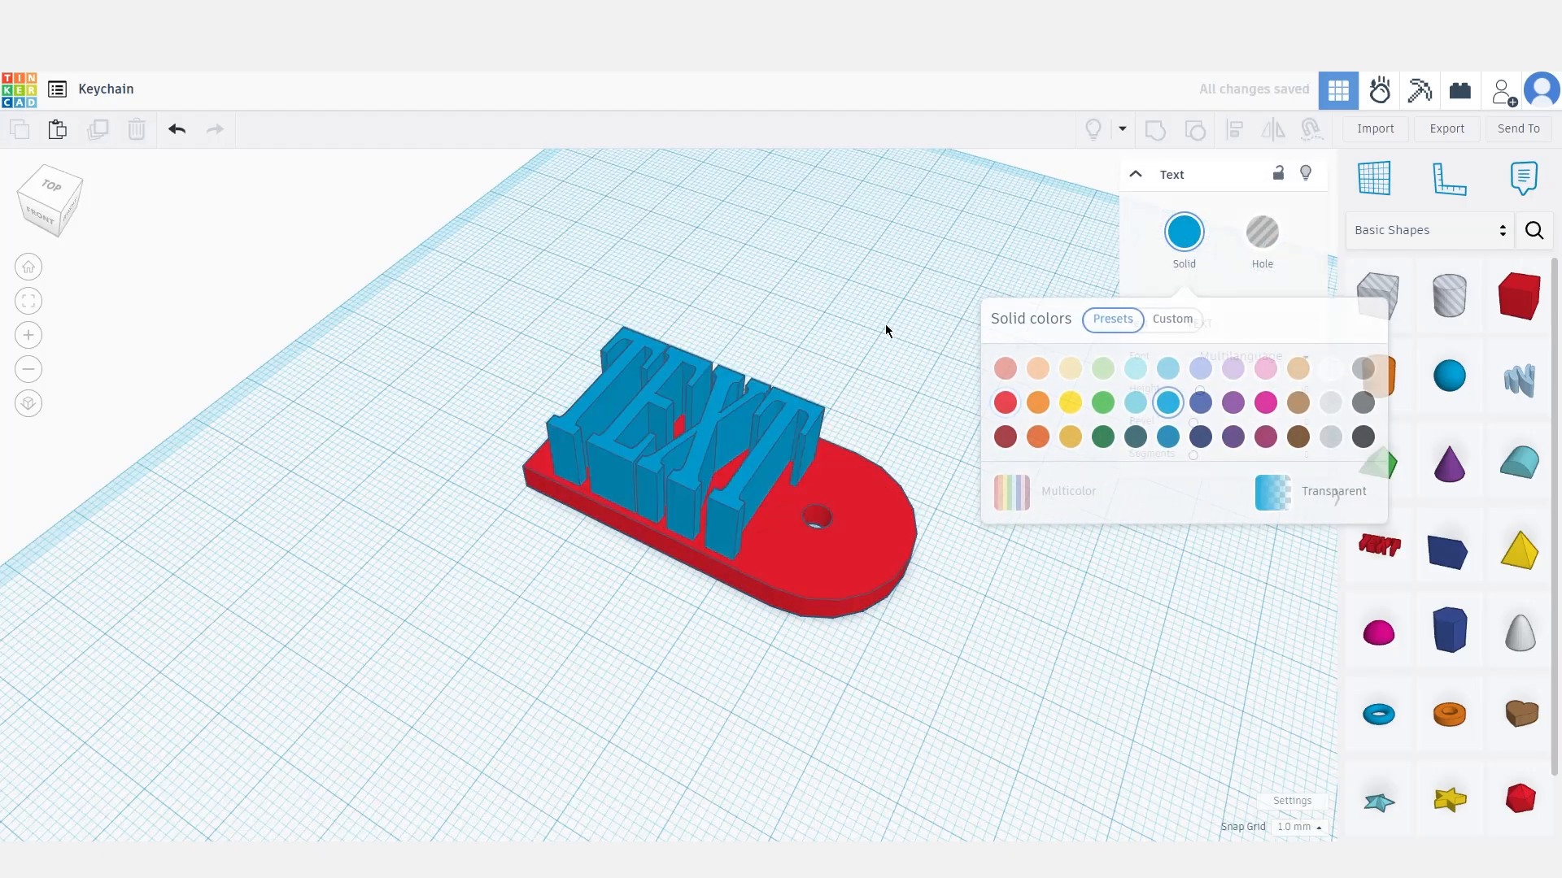
click(968, 405)
Select the plate and the text together and align their centres across the plate's width
right_drag(969, 404, 989, 421)
drag(927, 383, 658, 524)
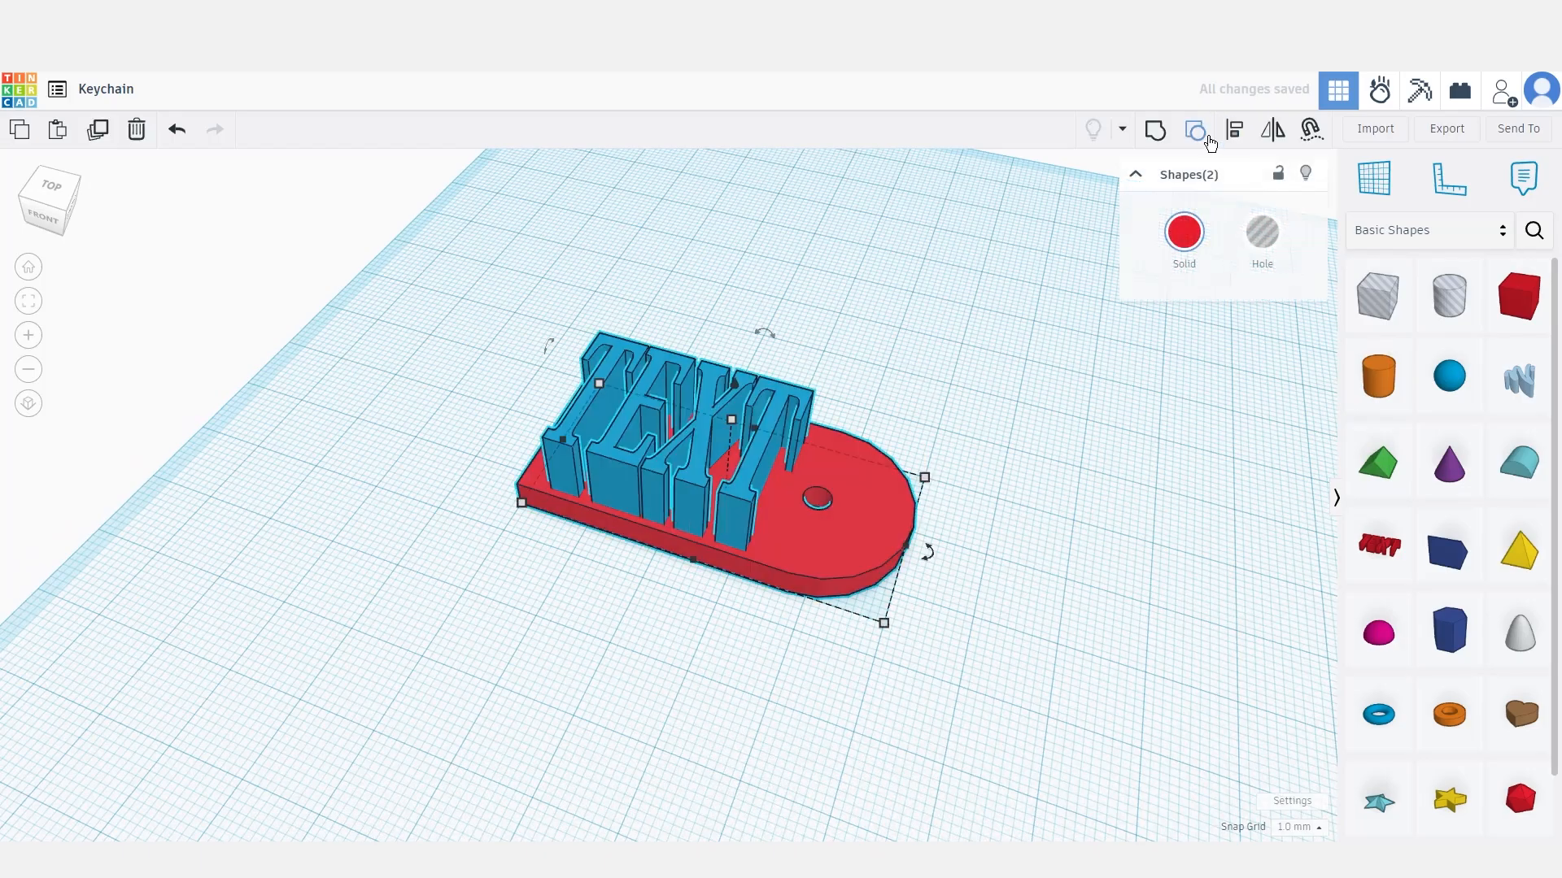
click(1233, 131)
right_drag(1112, 468, 979, 554)
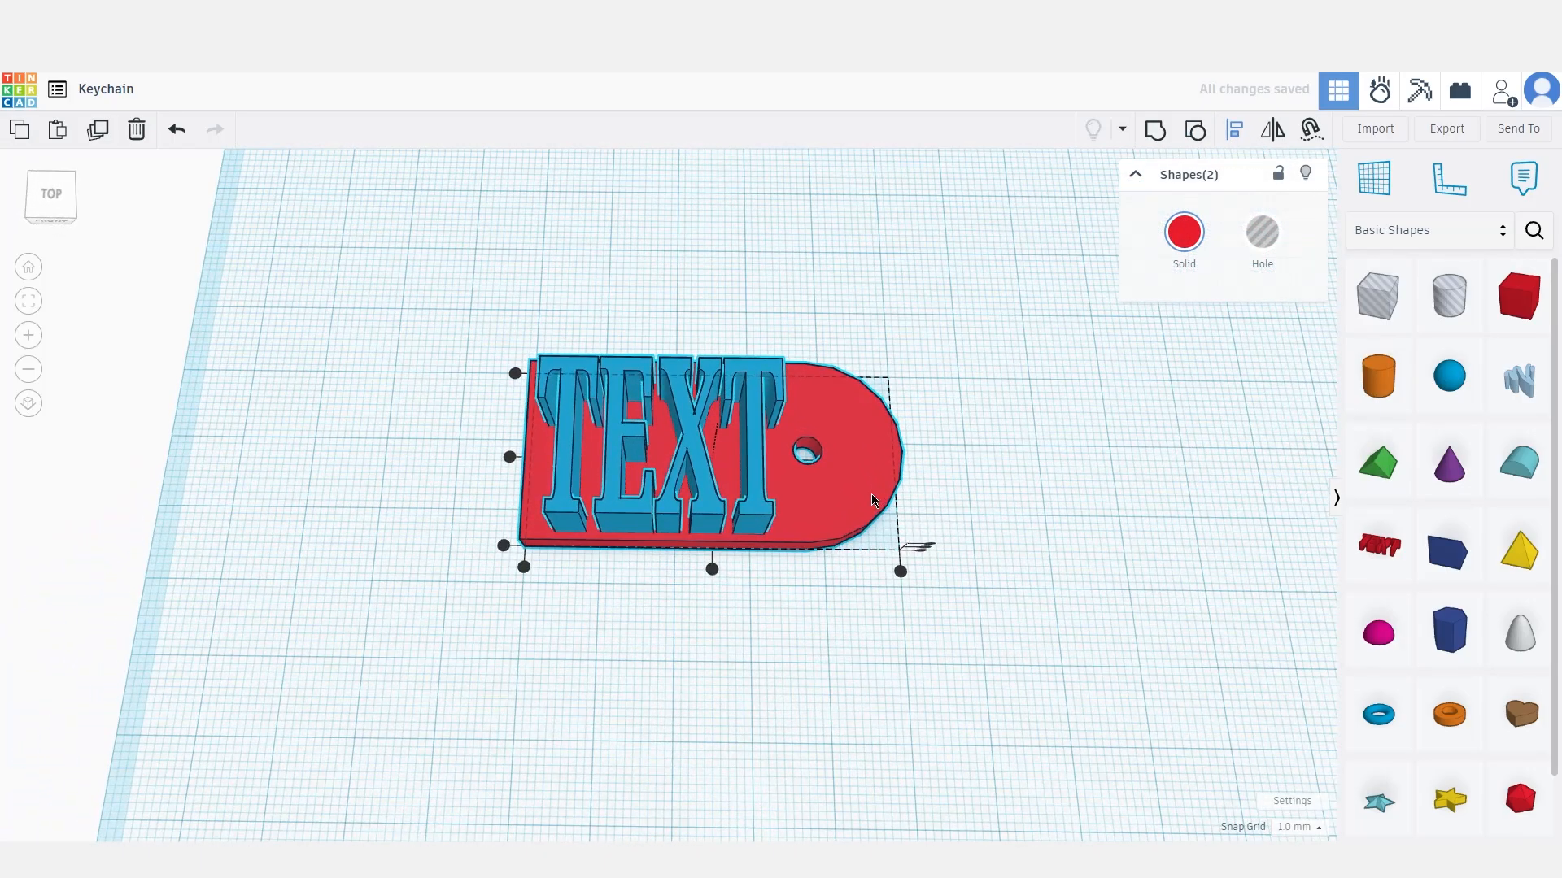
click(509, 457)
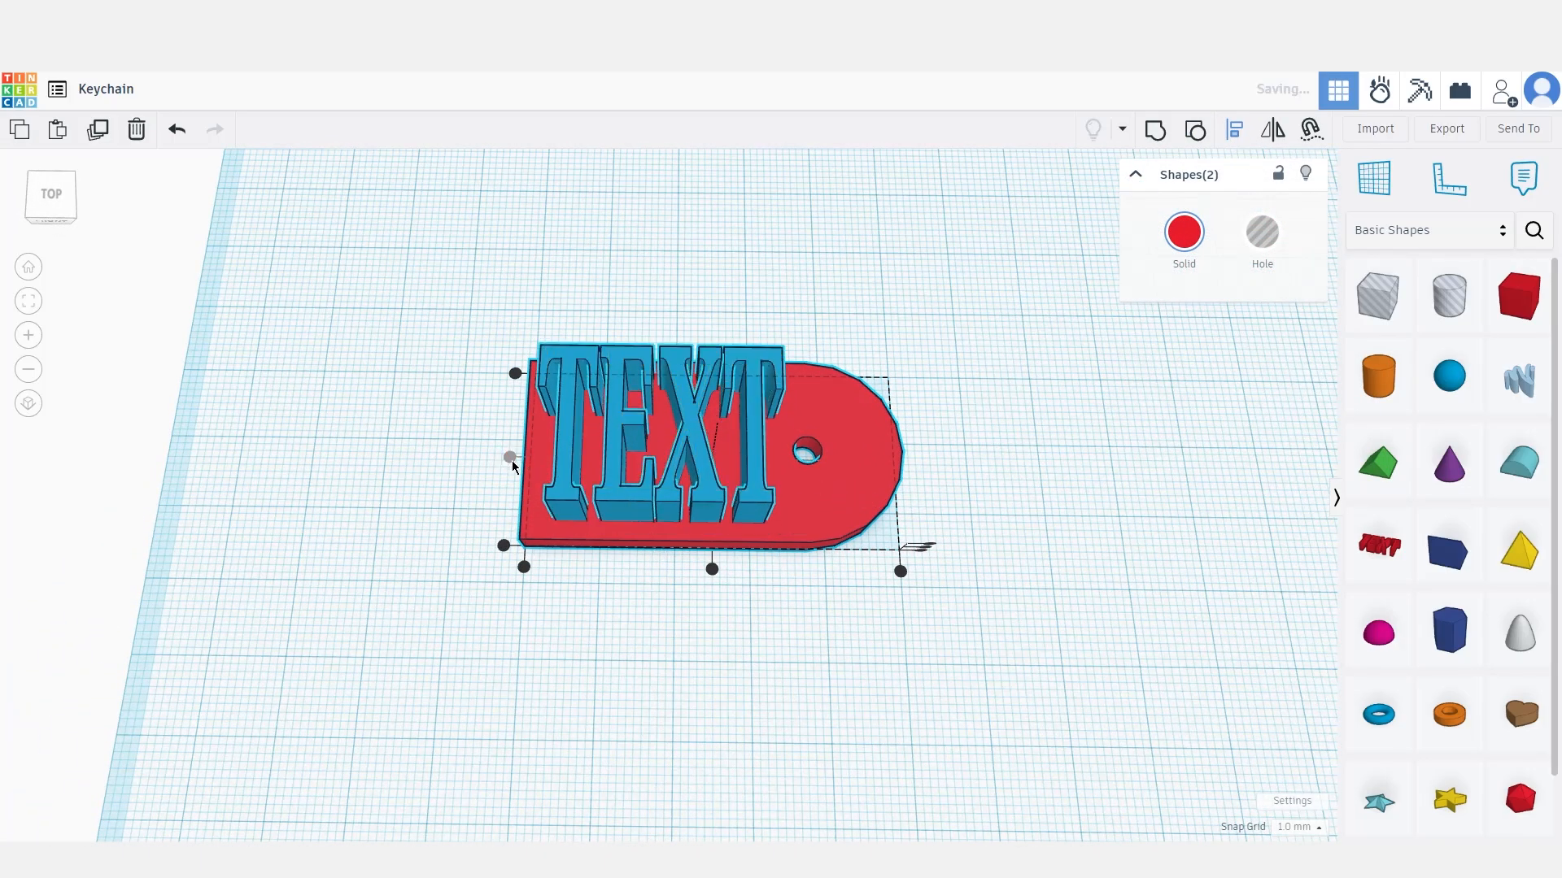
Try centring the text along the plate's length, then move it back onto the flat section, clear of the hole
click(713, 569)
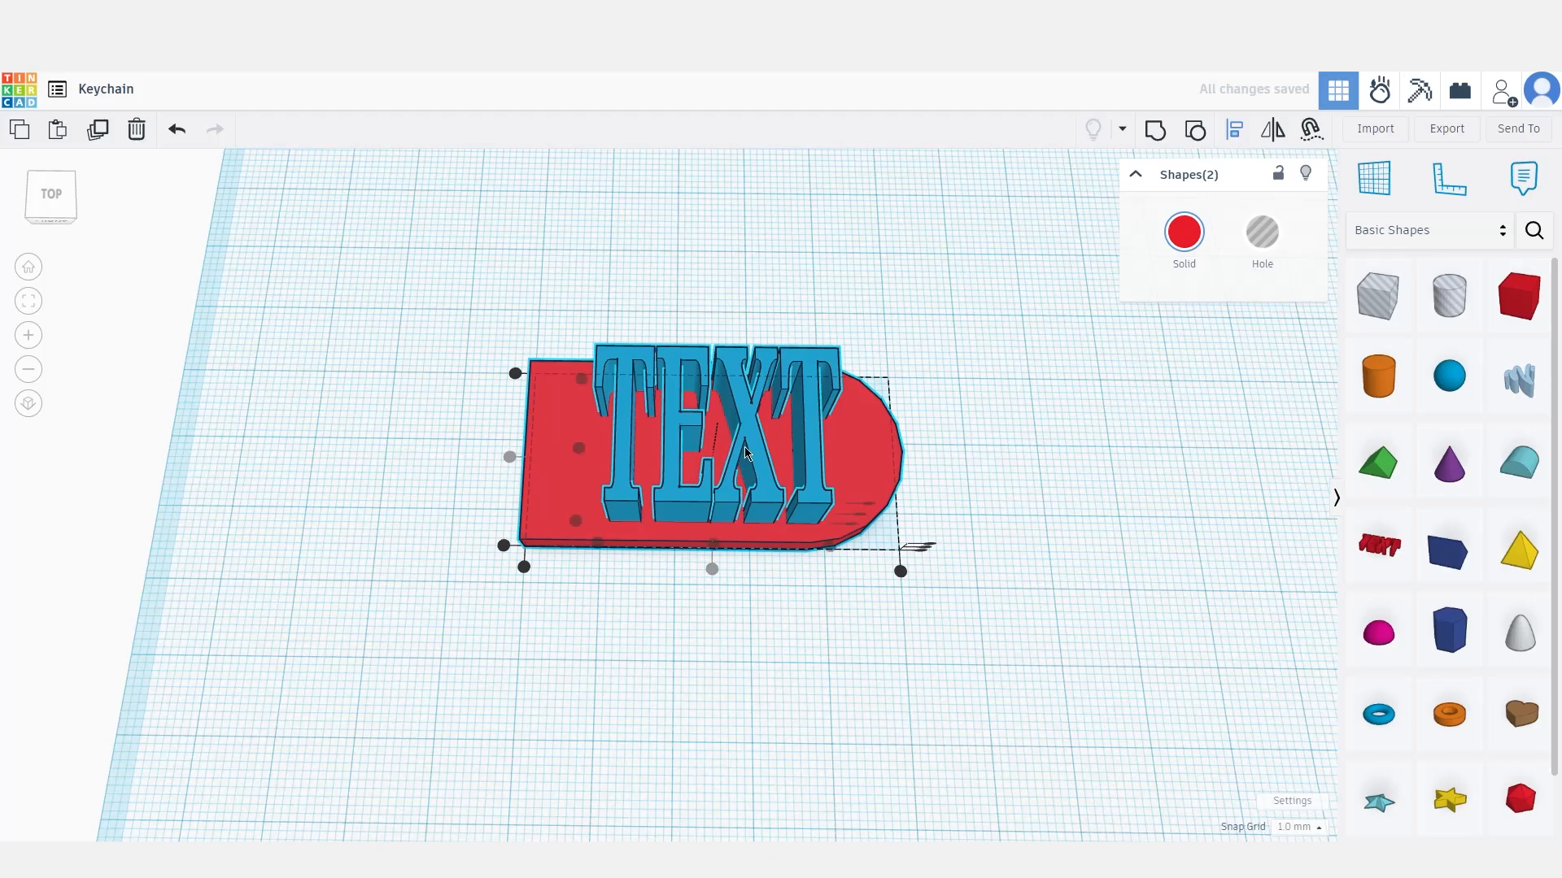
click(669, 424)
click(772, 319)
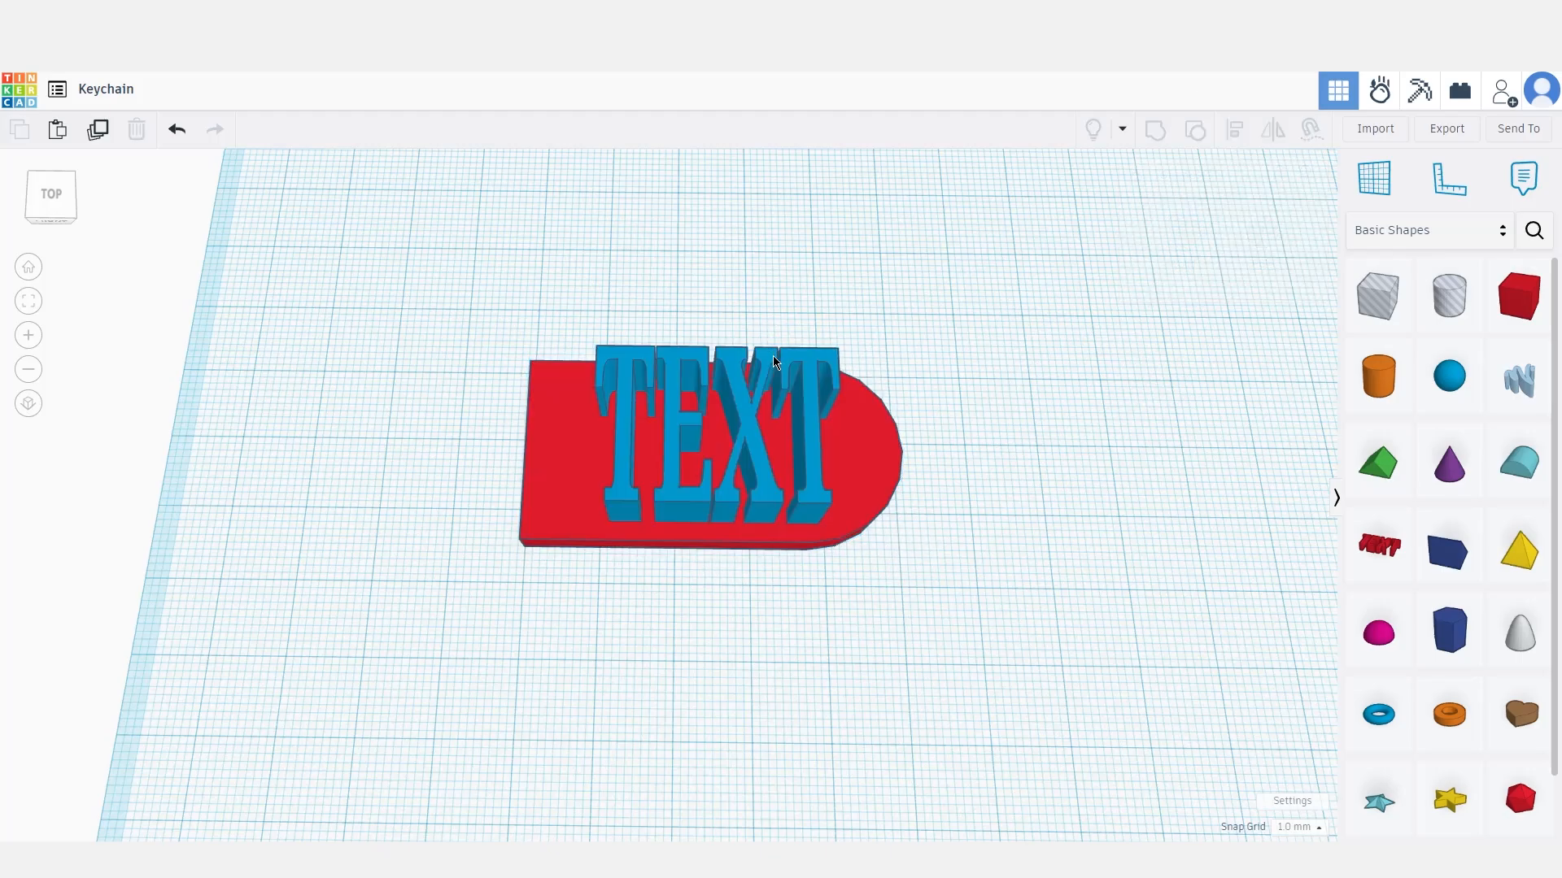
click(764, 370)
drag(764, 370, 704, 365)
click(910, 394)
Lower the text 1 mm so that it sinks into the plate's top face
right_drag(909, 394, 714, 423)
click(710, 402)
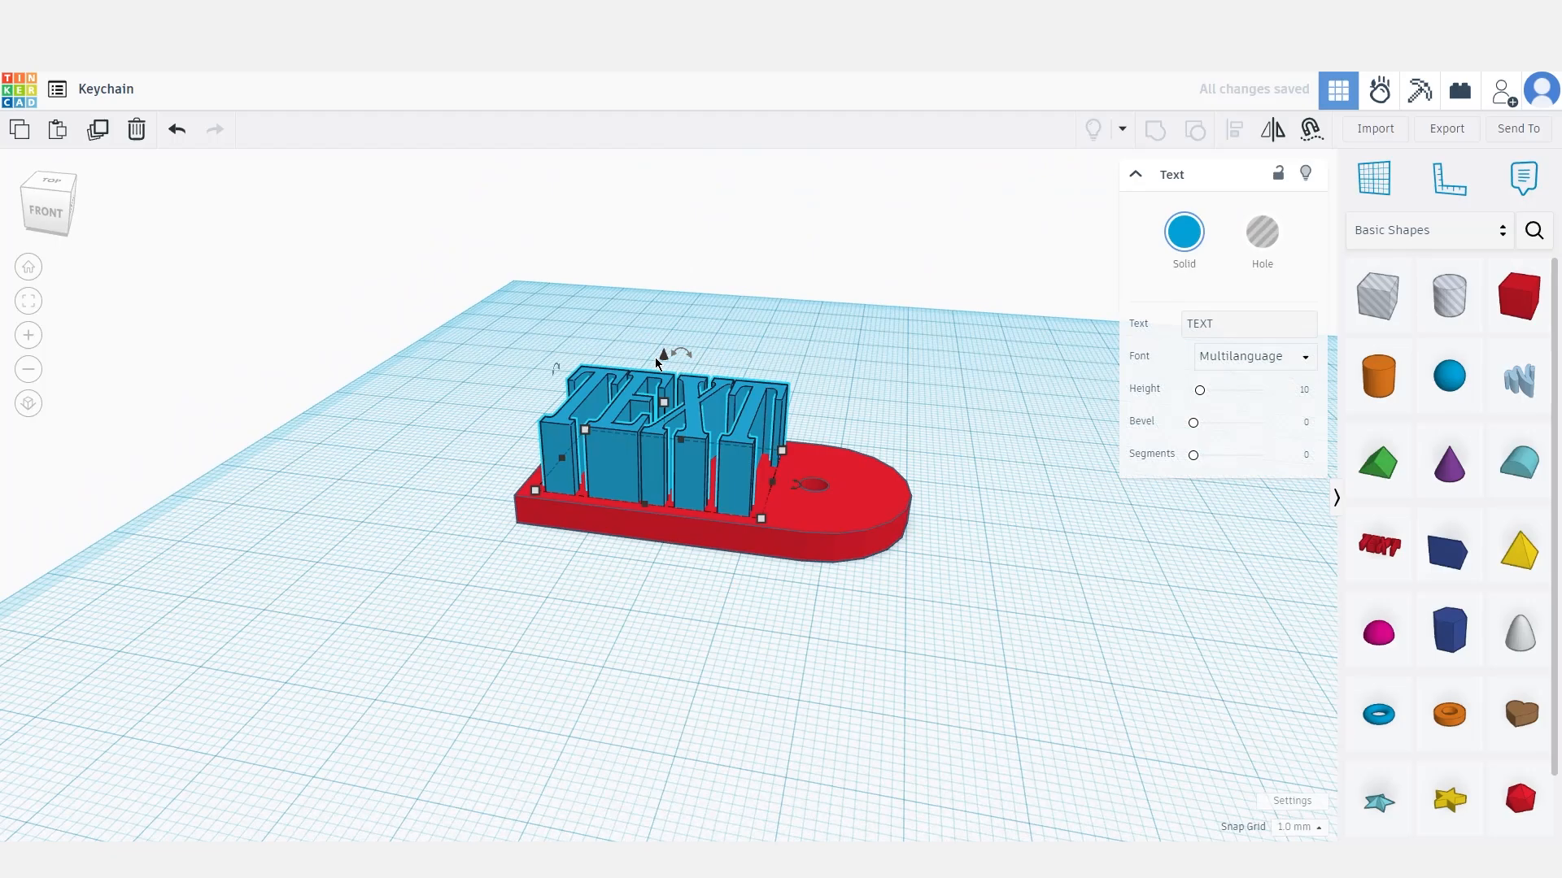
drag(664, 355, 666, 368)
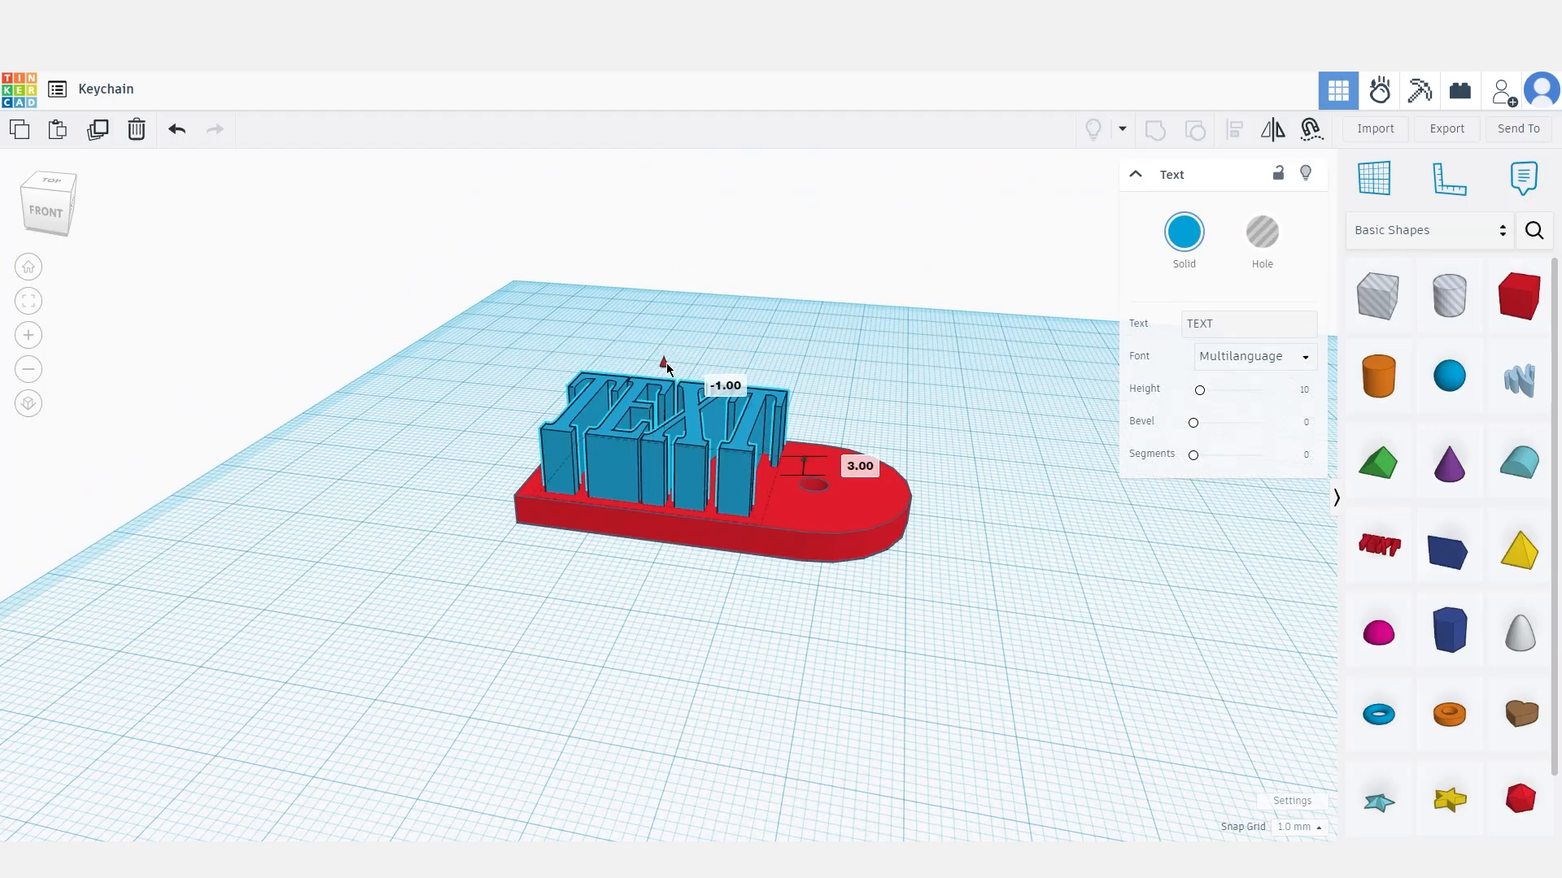
scroll(906, 388, up, 4)
click(906, 388)
Turn the text into a hole and group it with the plate to engrave the lettering
click(720, 396)
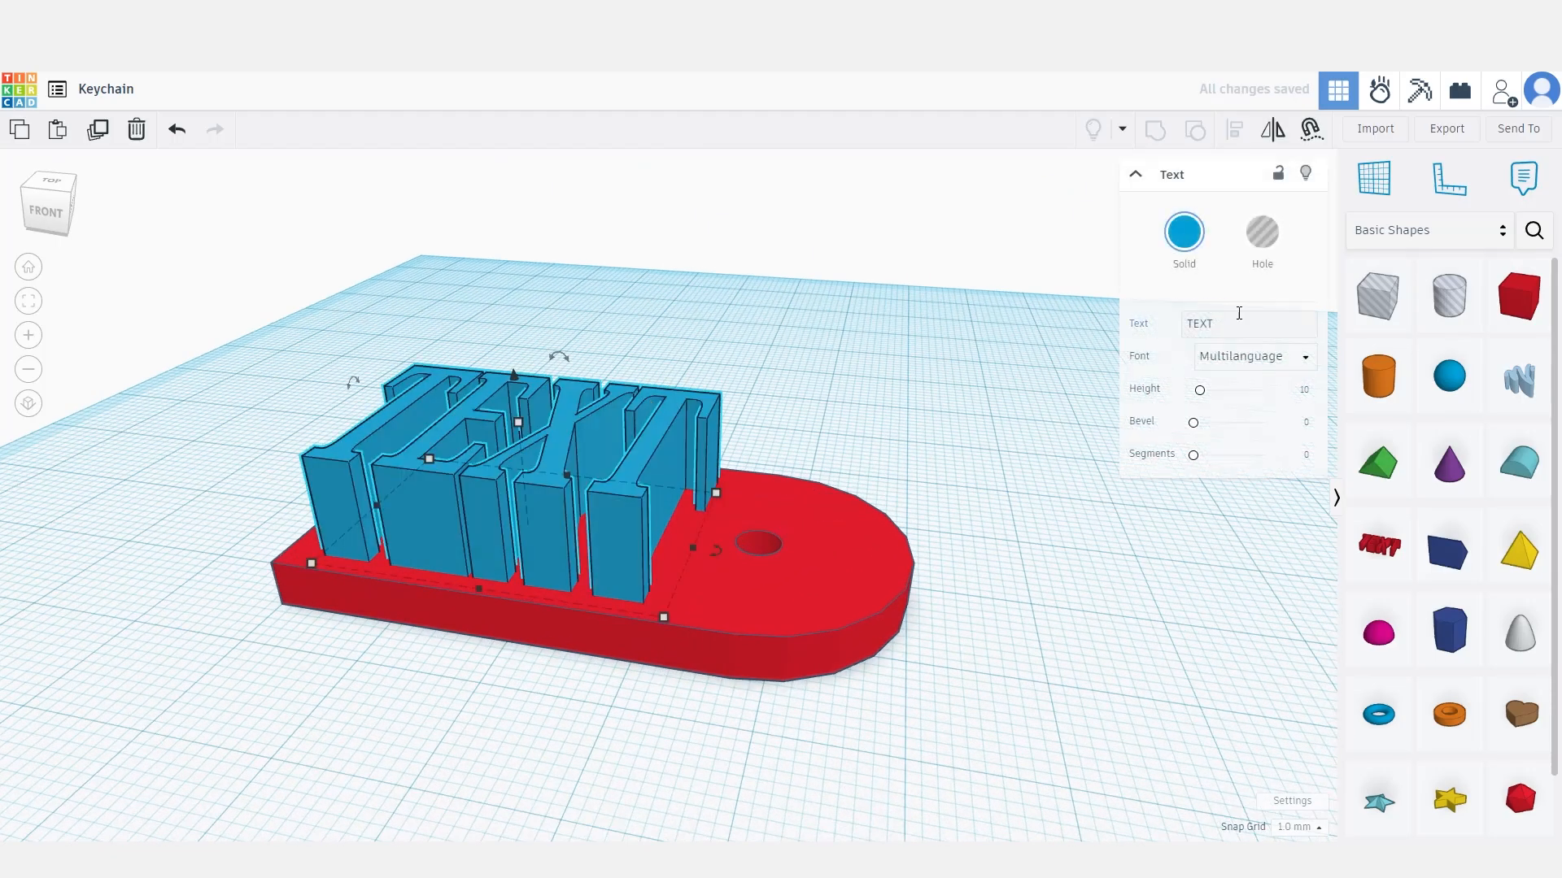
click(1262, 232)
click(867, 322)
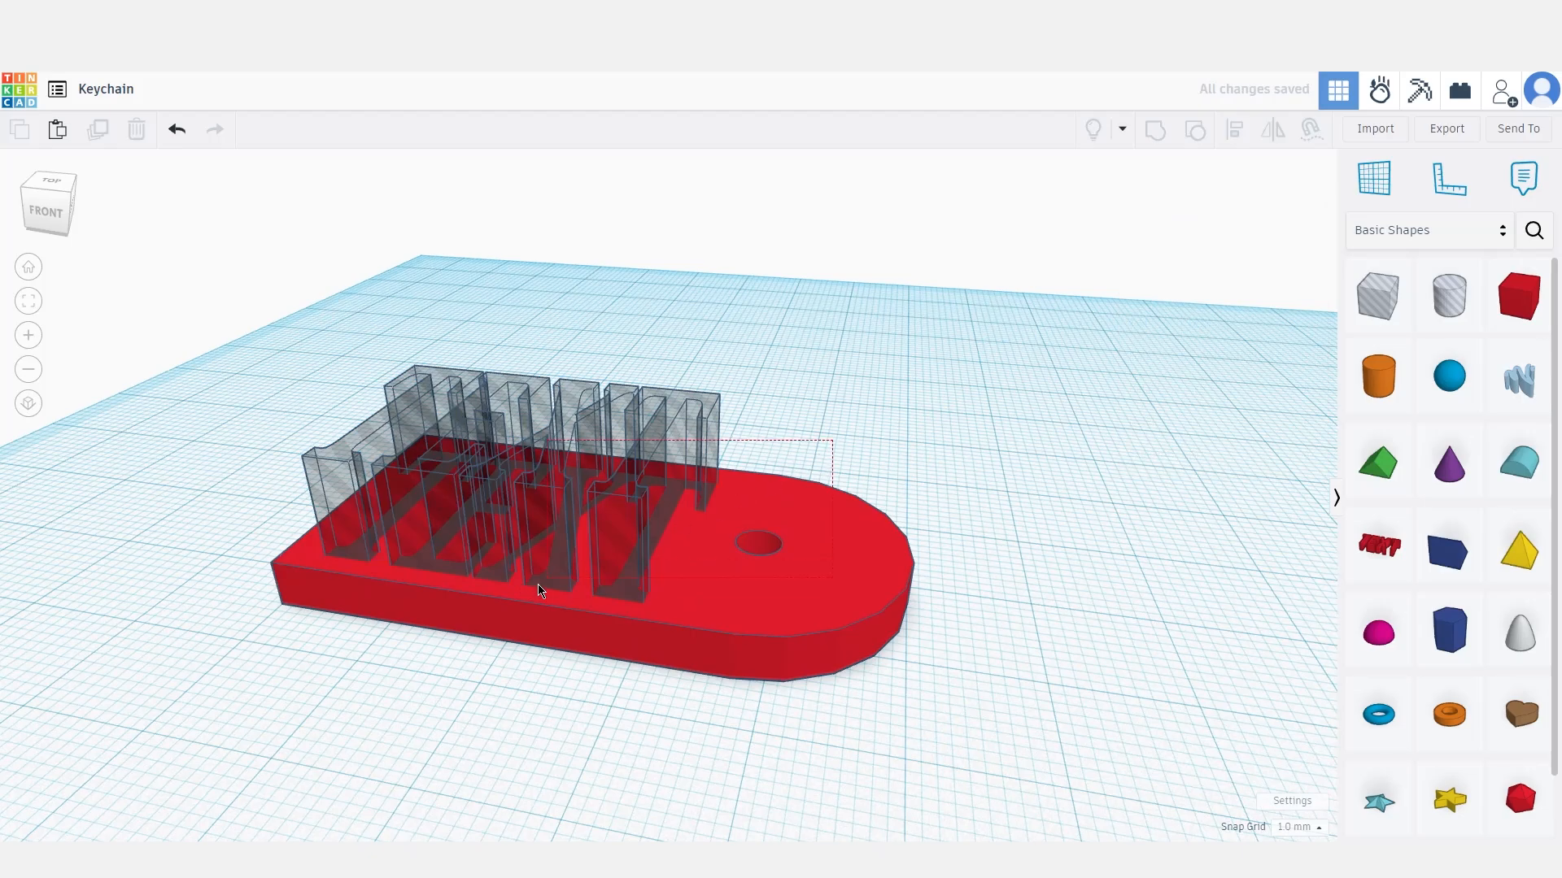
key(ctrl+a)
click(1186, 143)
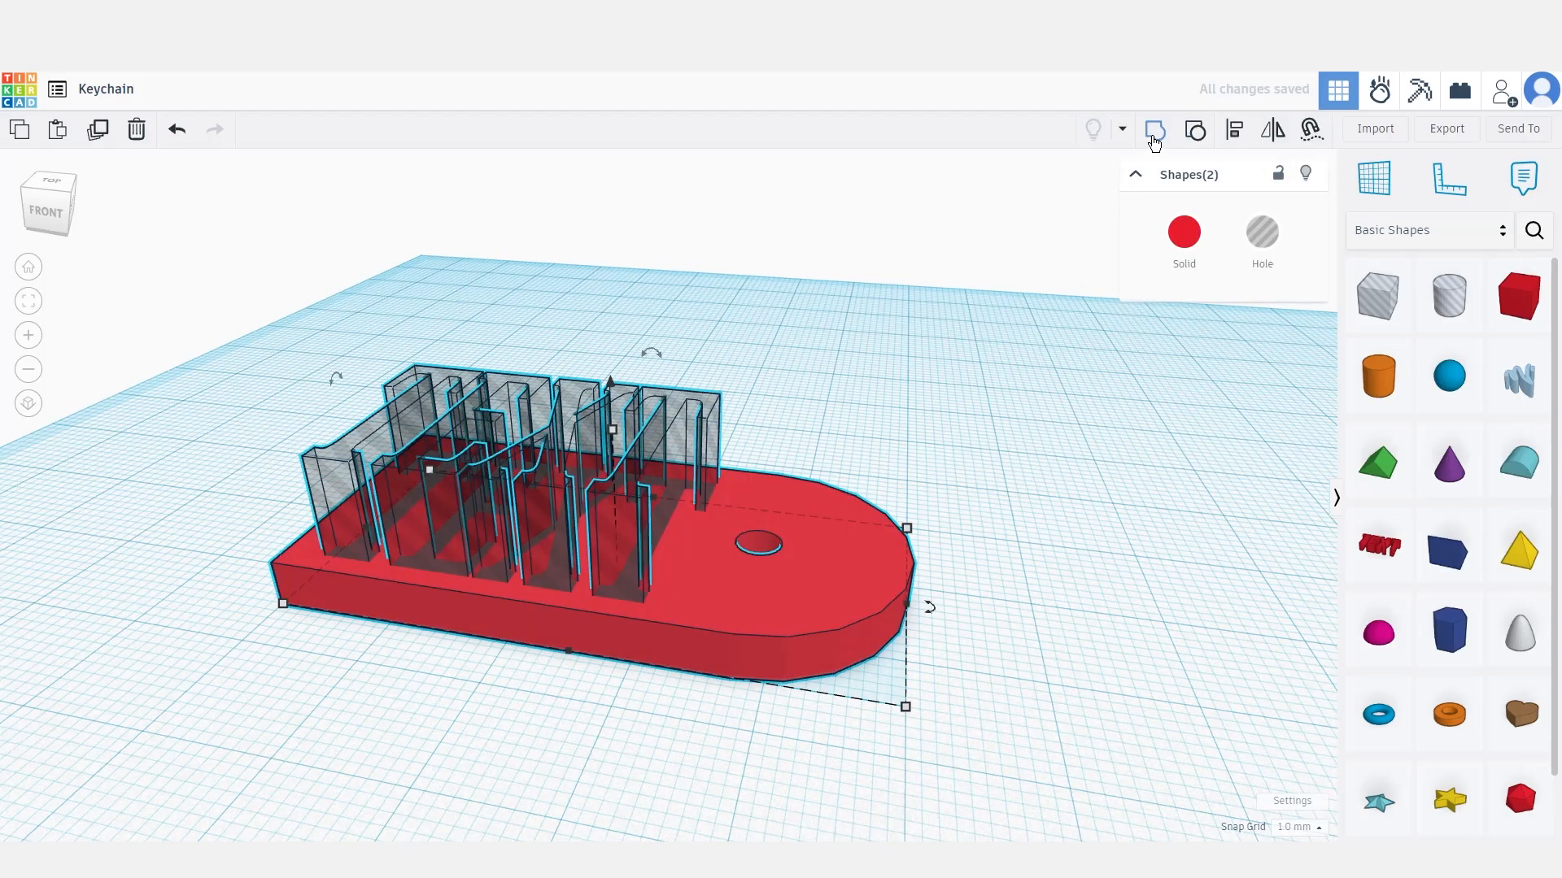
click(854, 435)
right_drag(860, 440, 735, 561)
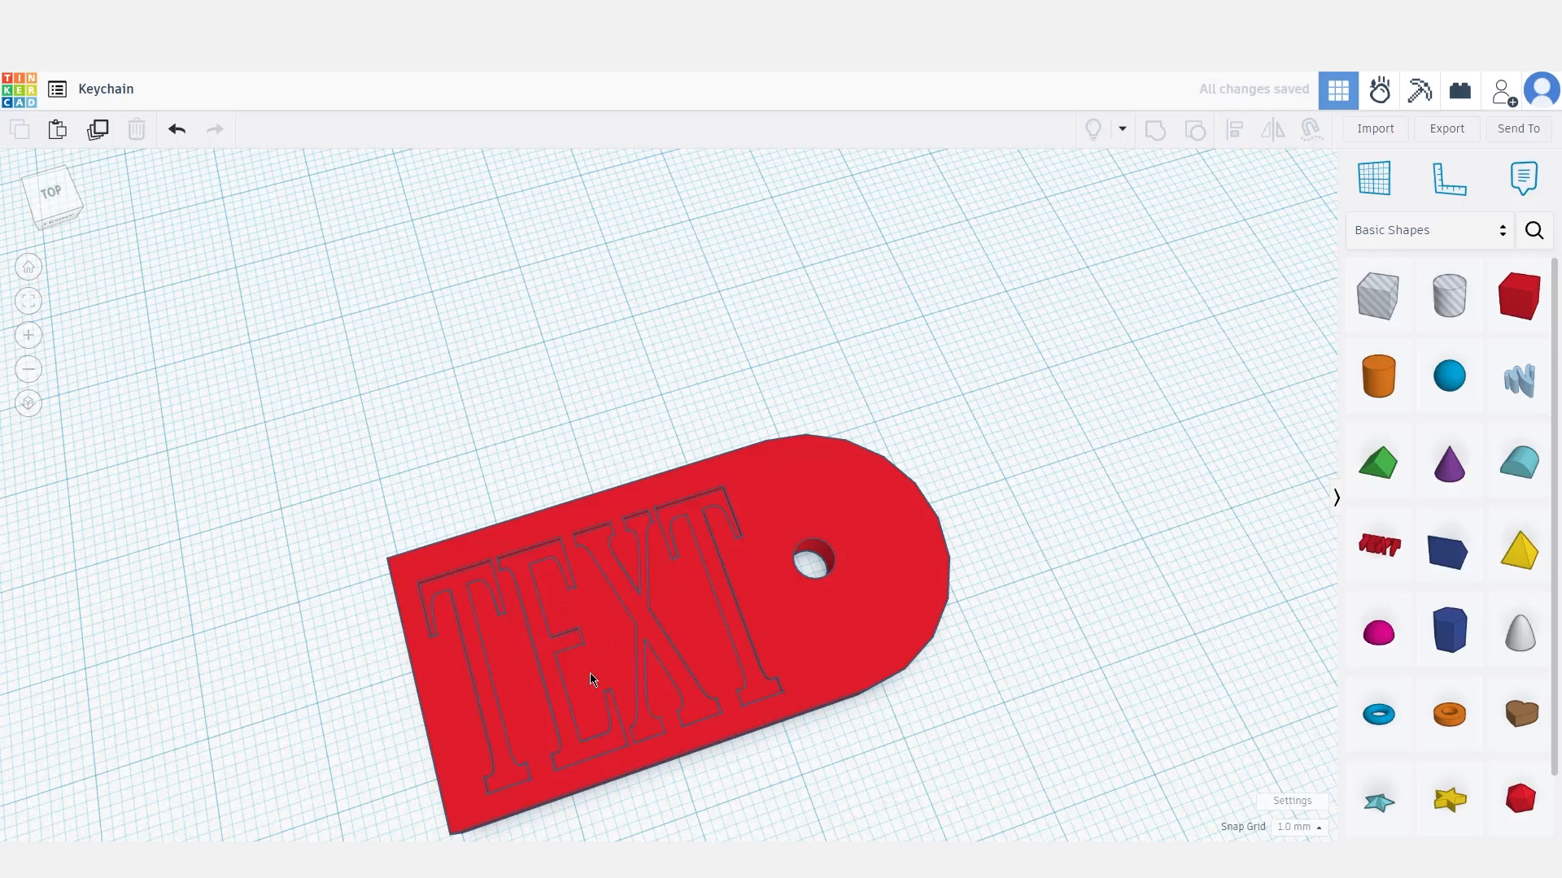
right_drag(450, 494, 801, 379)
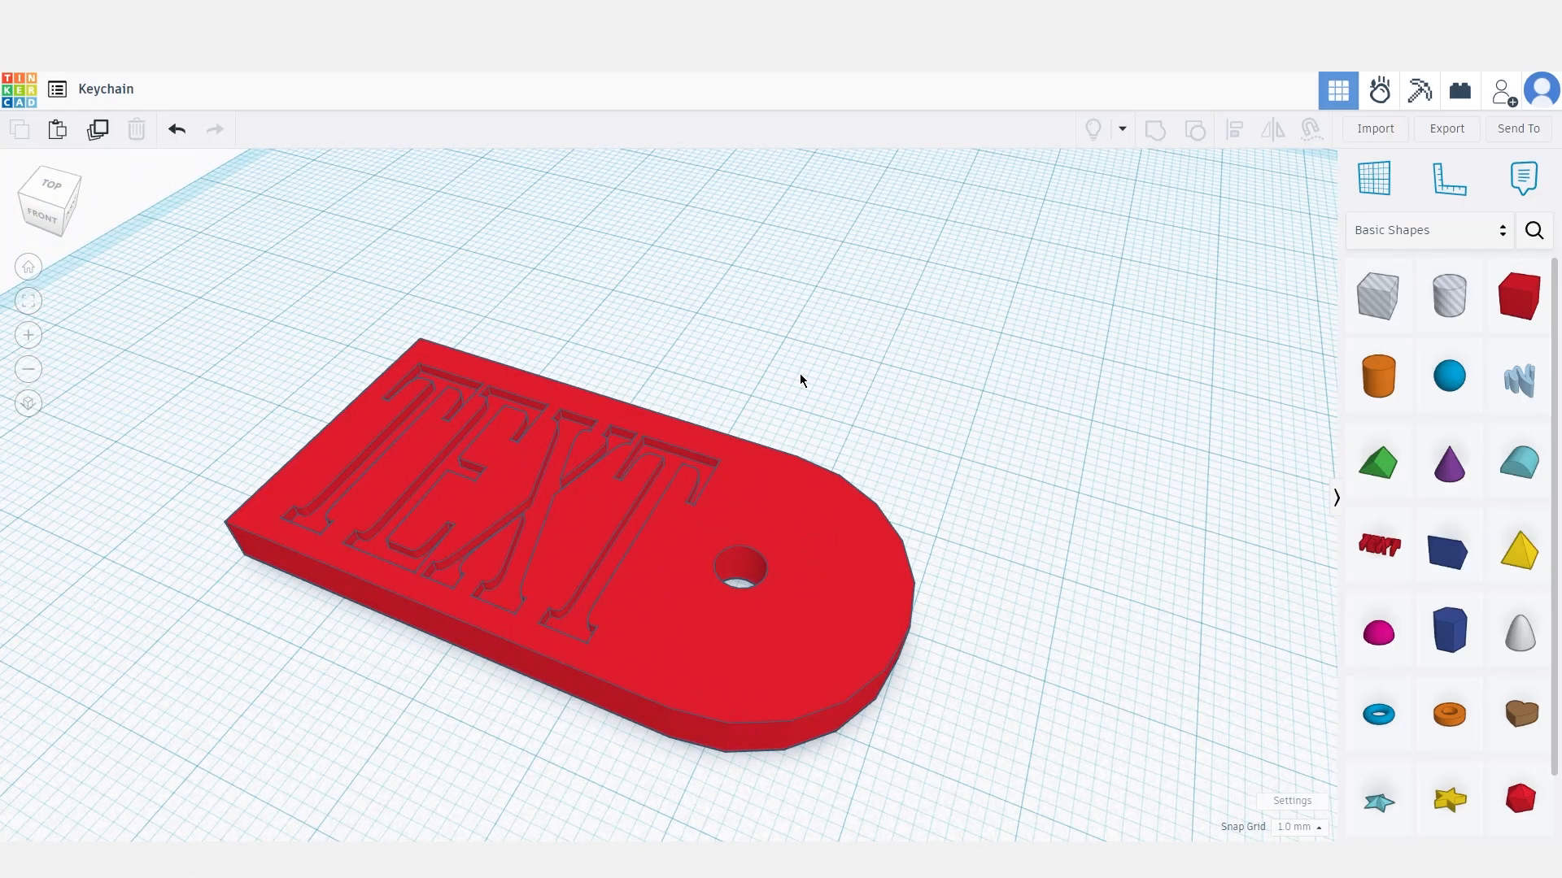